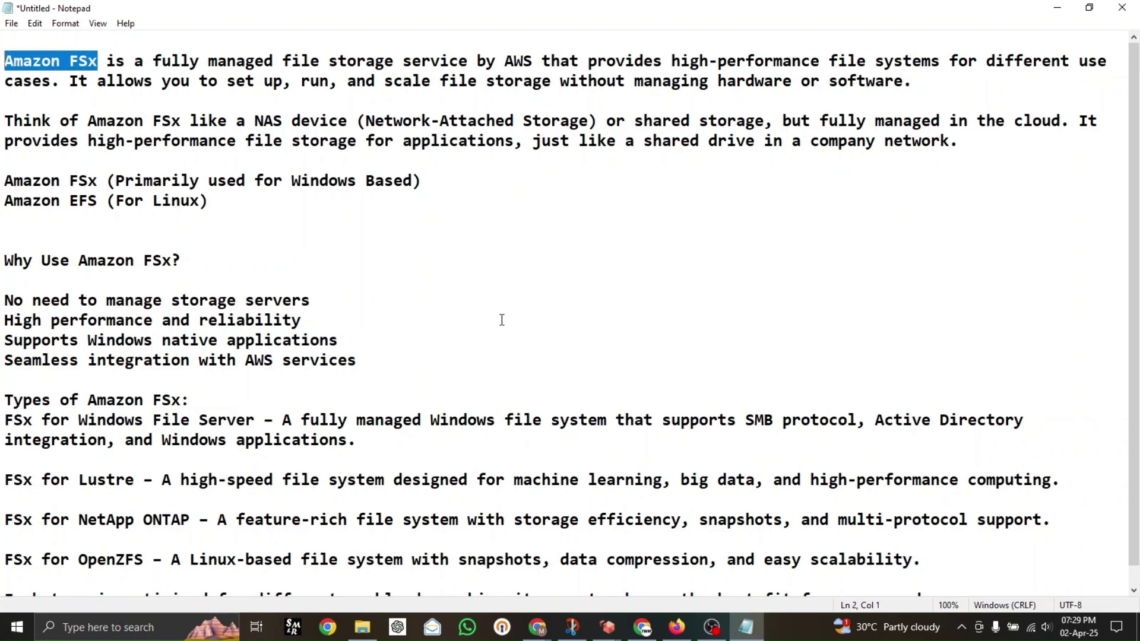
Step: Remove the extra blank line above "Why Use Amazon FSx?" and append "Active Directory + Workspace" to the Windows-based Amazon FSx line
click(102, 236)
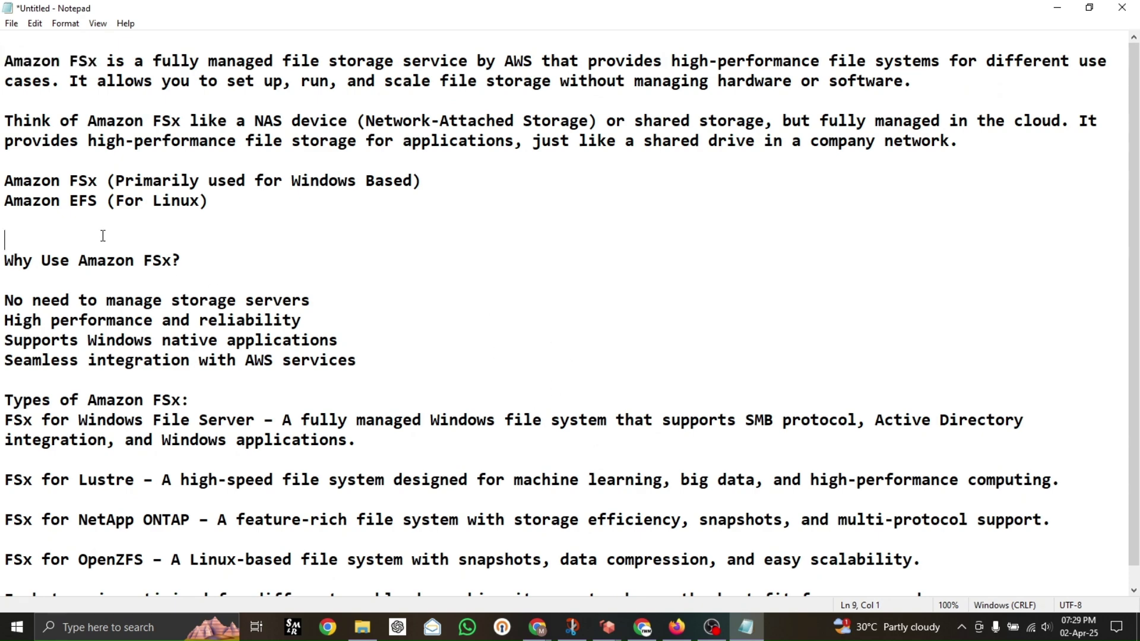
key(BackSpace)
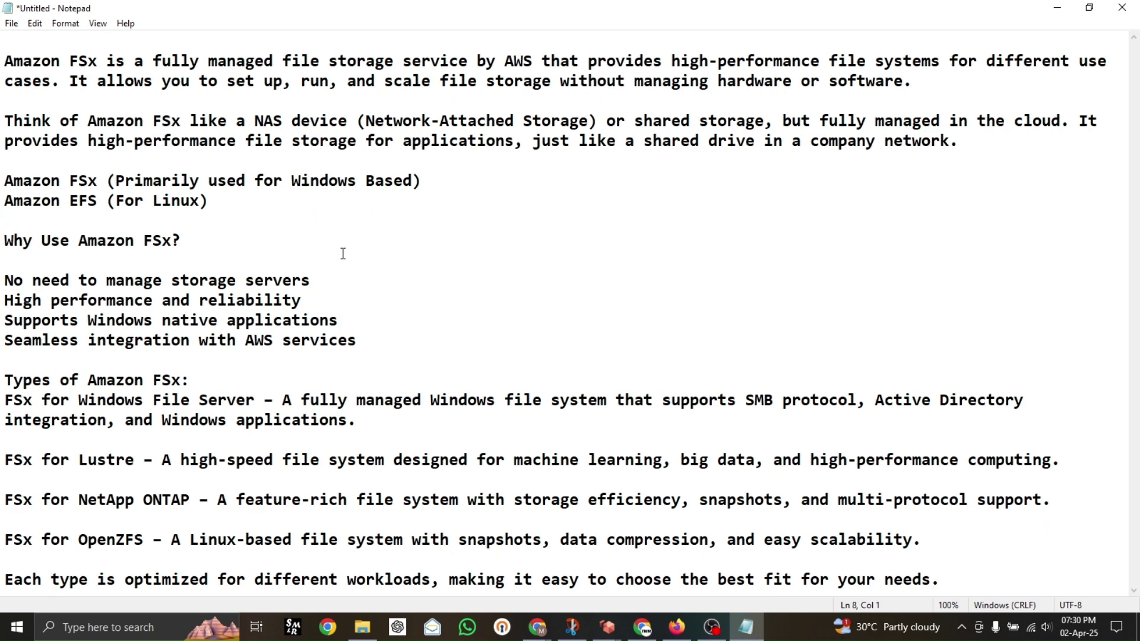
double_click(328, 181)
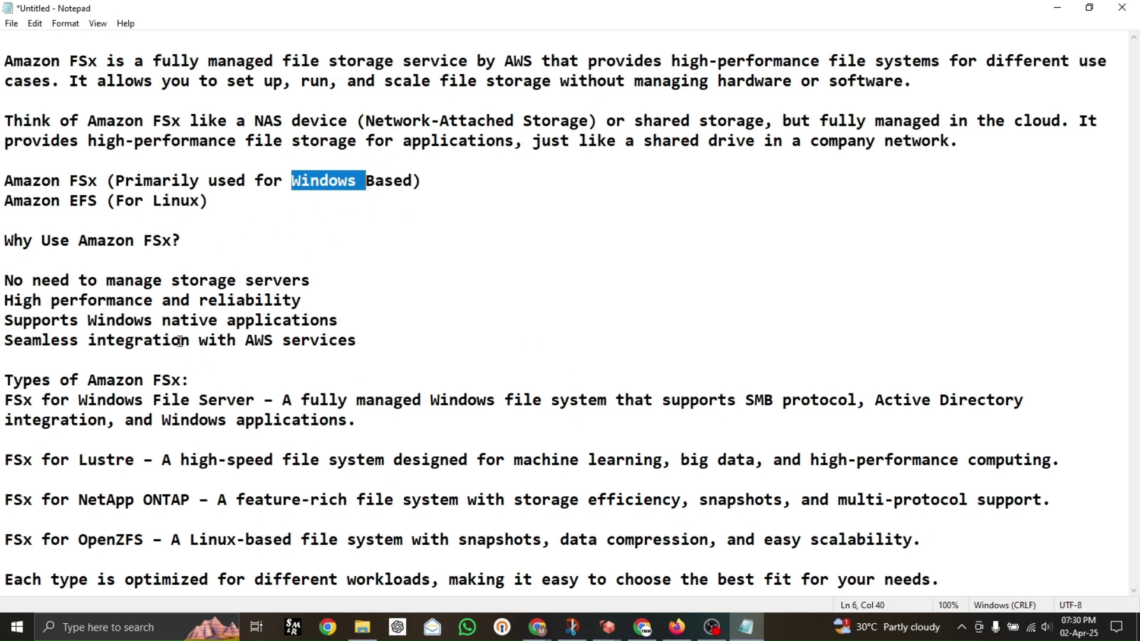
click(434, 188)
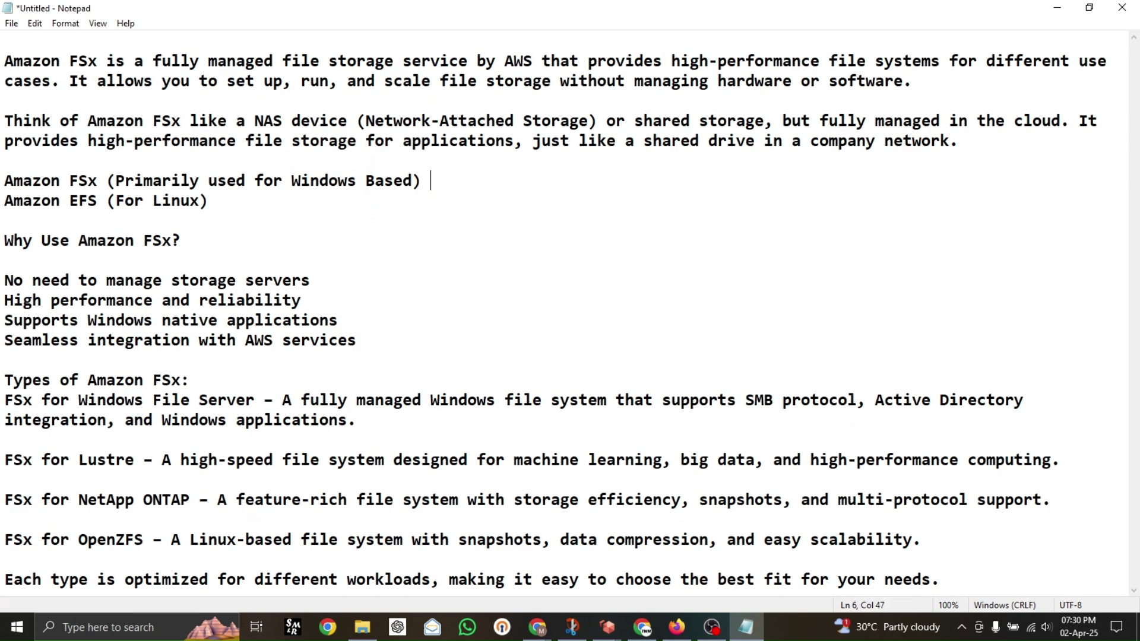
text(Active Dire)
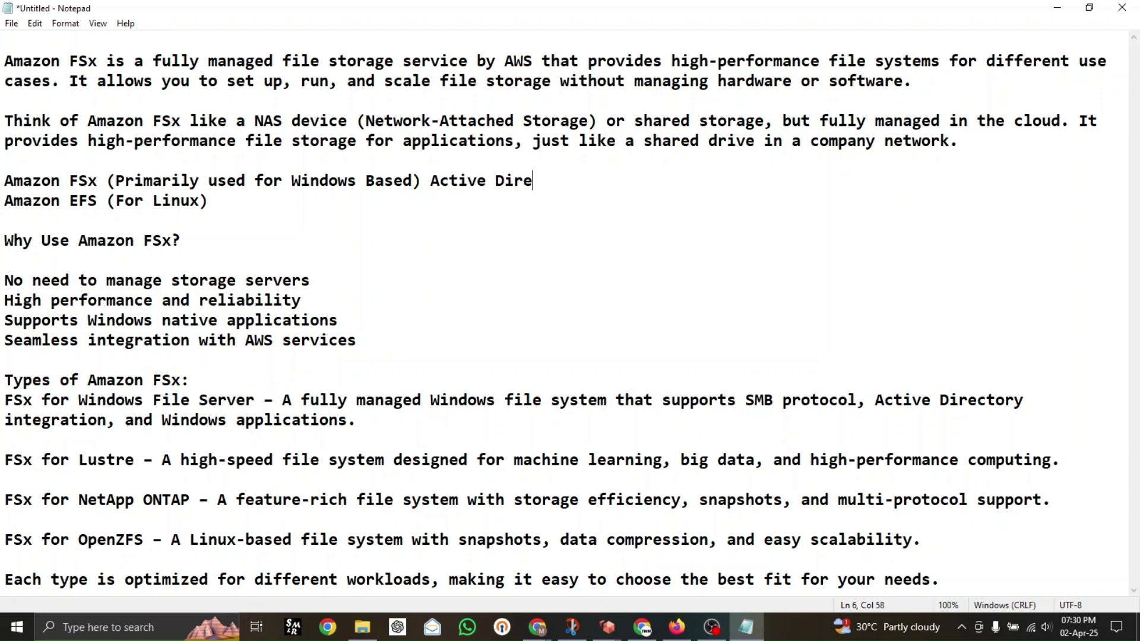
text(ctory + Workspace)
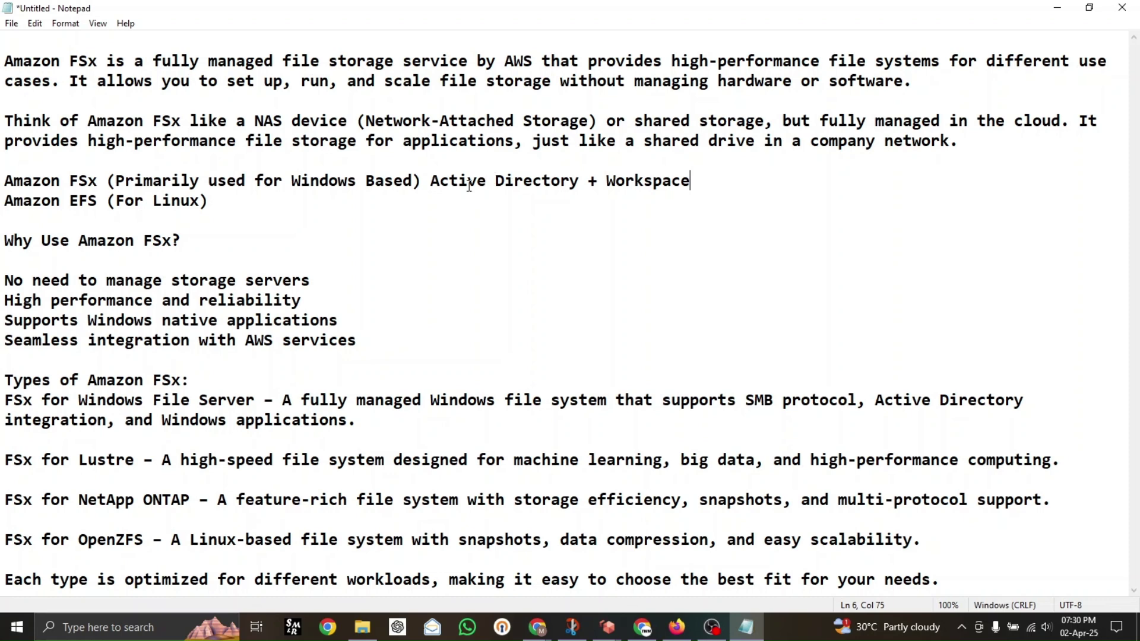
Step: Review the notes comparing Amazon FSx to a NAS device and the lines on FSx for Windows and EFS for Linux
drag(431, 181, 31, 189)
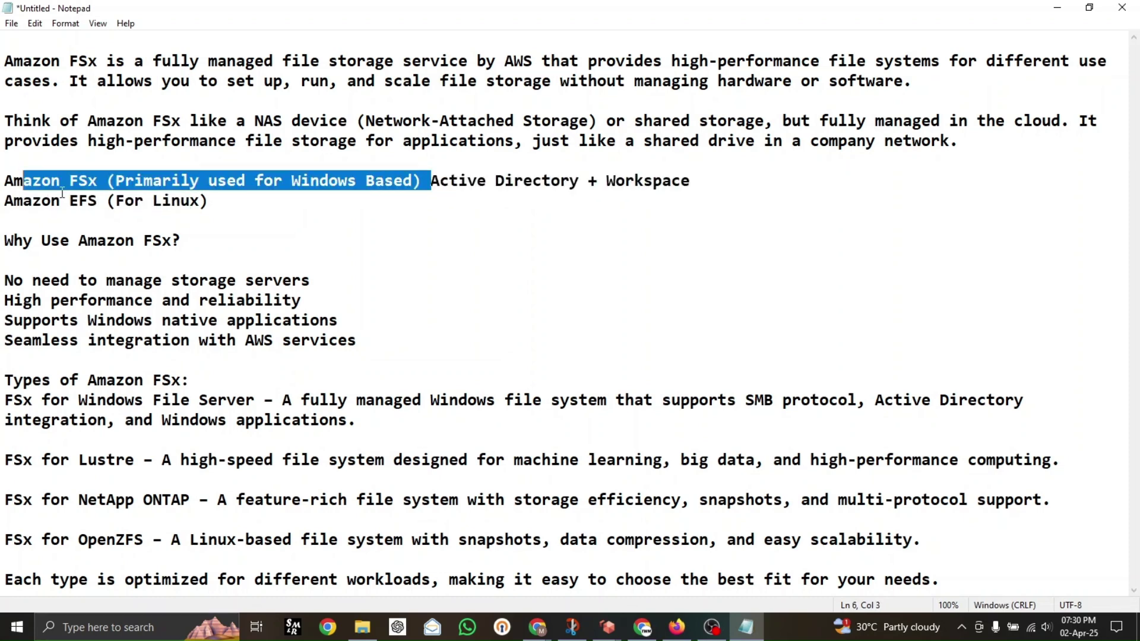
click(264, 216)
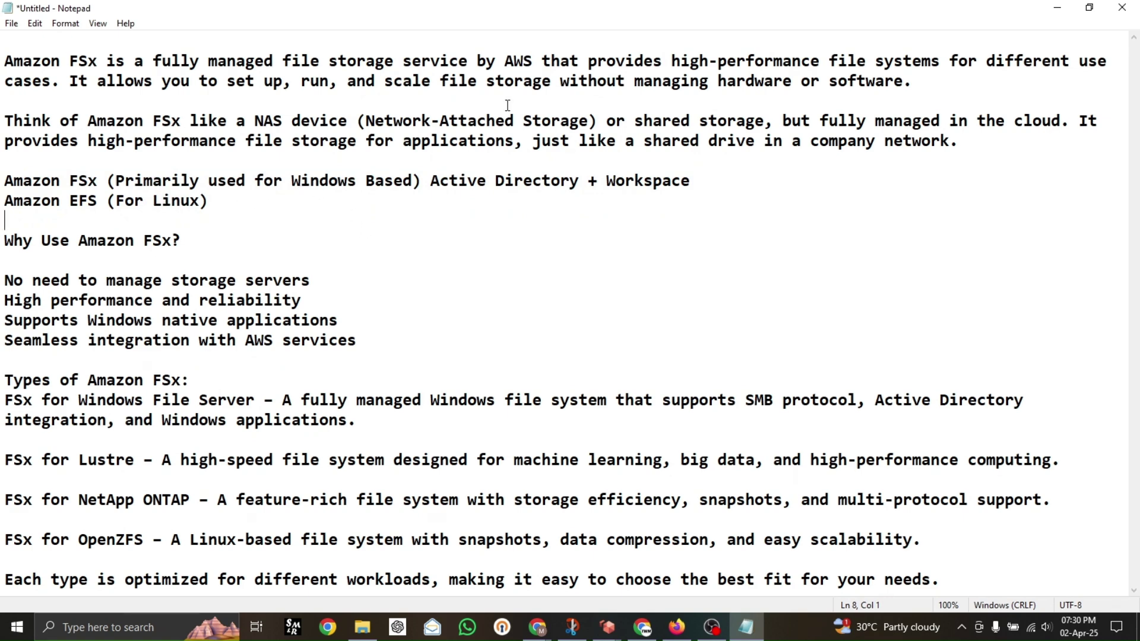
drag(264, 116, 284, 116)
click(384, 181)
drag(189, 120, 89, 119)
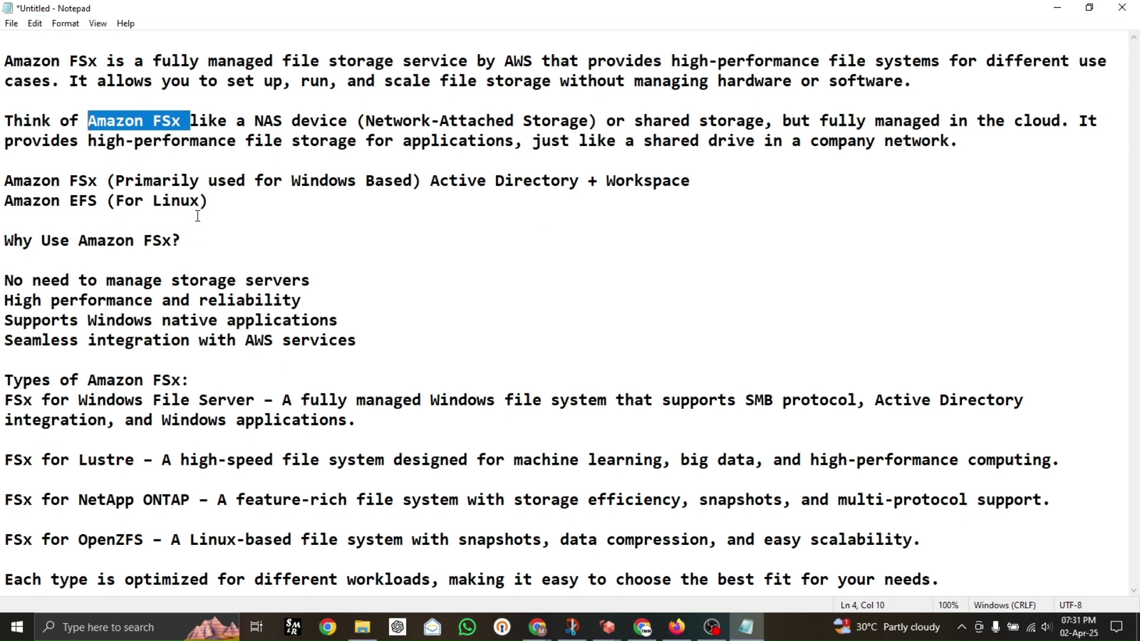
drag(107, 180, 41, 164)
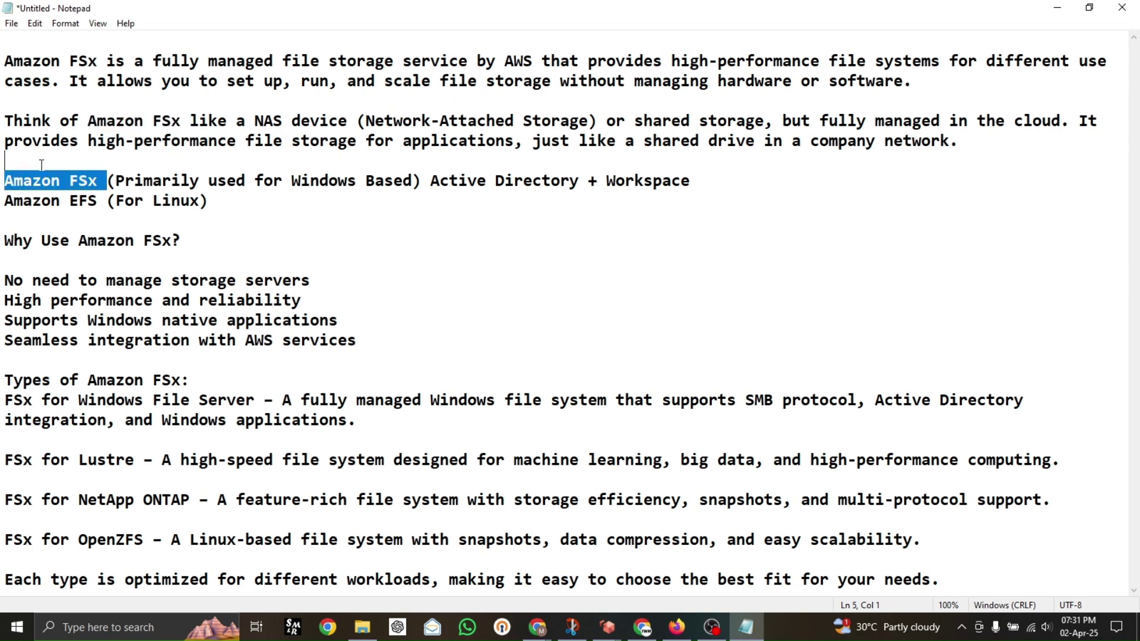
click(97, 199)
drag(209, 200, 7, 197)
click(224, 207)
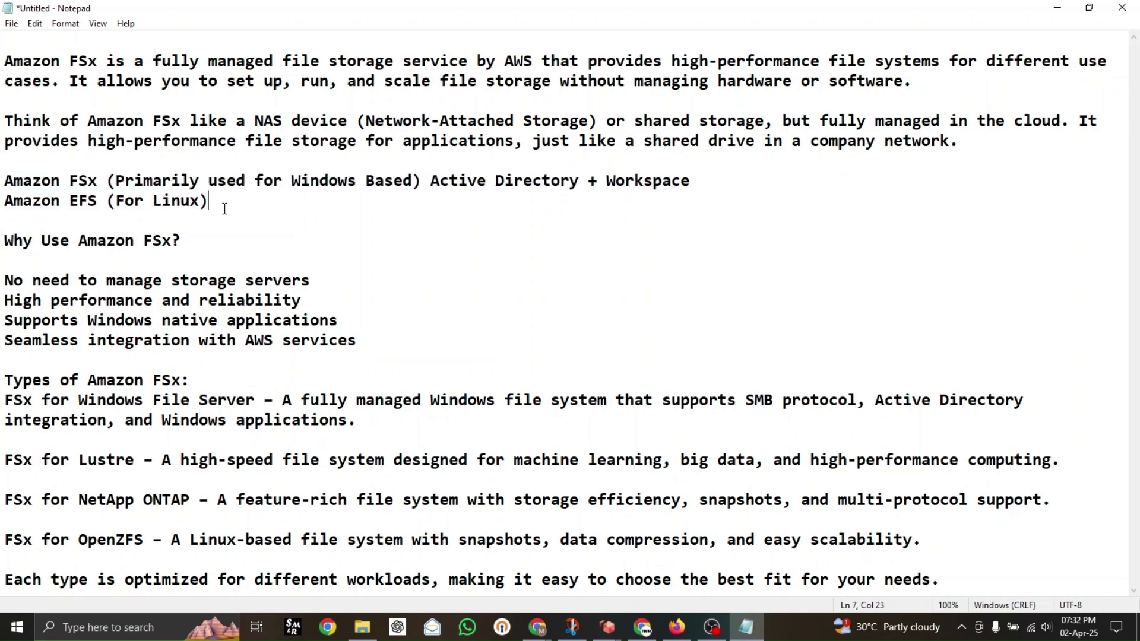
drag(224, 208, 6, 199)
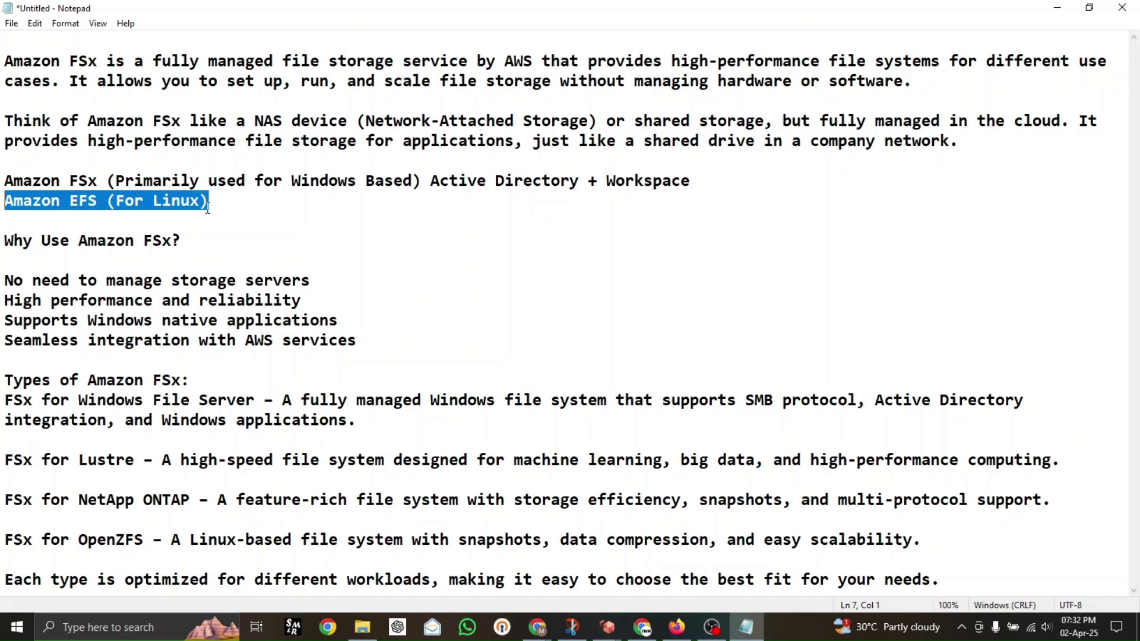
click(213, 202)
drag(217, 201, 13, 199)
Step: Append "on EC2 for mapping" to the Amazon EFS (For Linux) line and clear the whole line's text
click(210, 205)
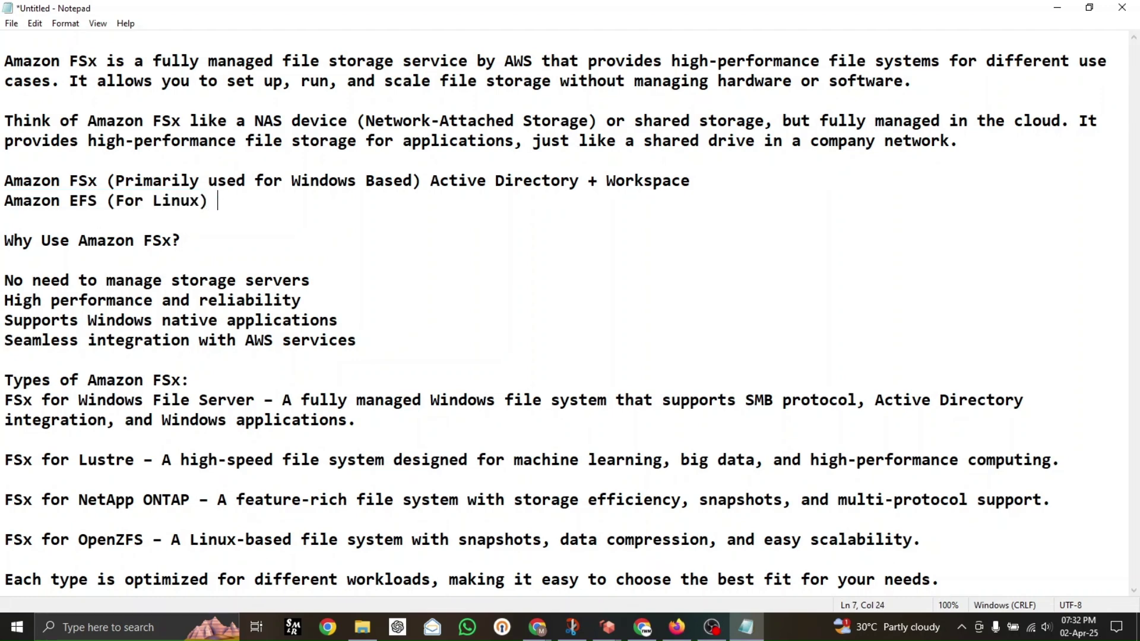
text(on EC2 for mapping)
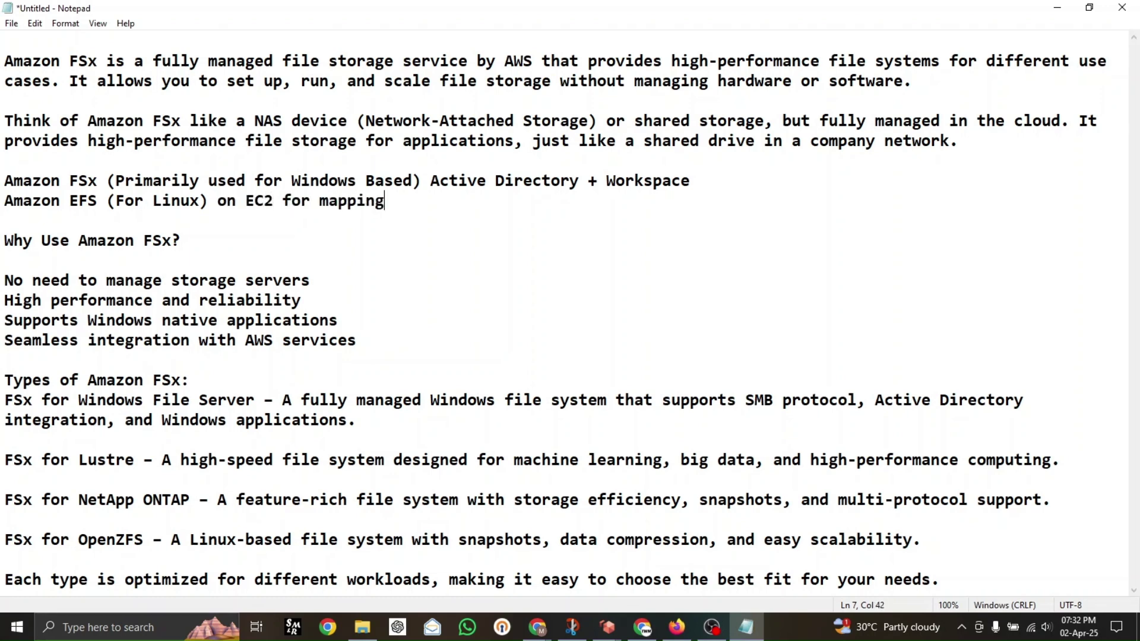
key(ctrl+z)
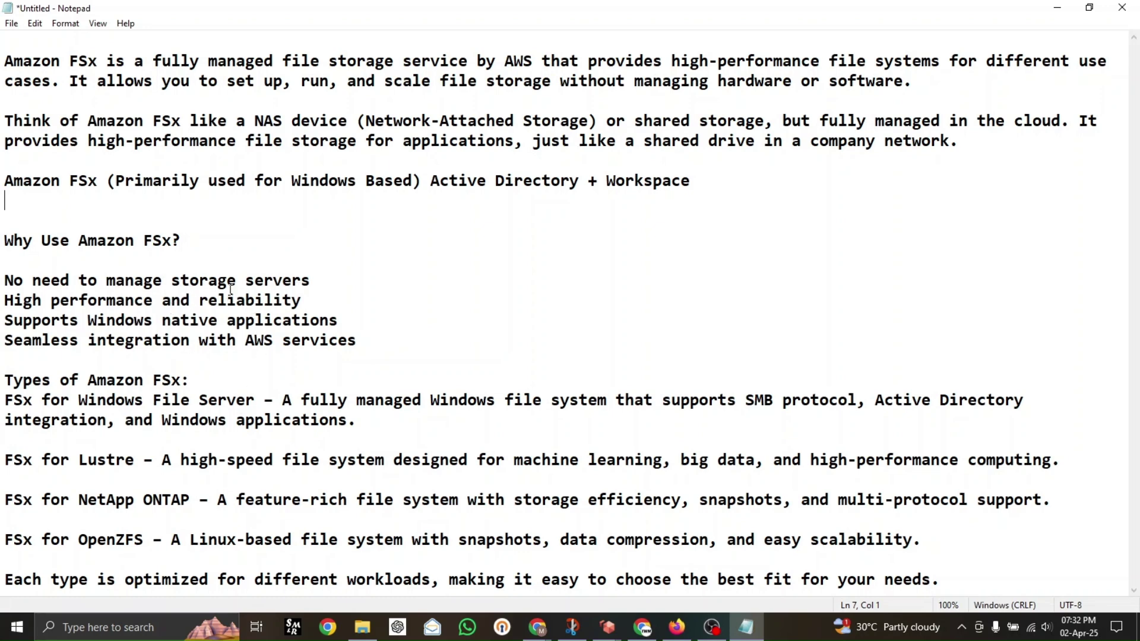
Step: Review the listed reasons for using Amazon FSx and its Active Directory + Workspace note
drag(310, 303, 33, 301)
click(351, 340)
click(383, 344)
mouse_move(437, 181)
mouse_down()
mouse_move(526, 196)
mouse_move(586, 180)
mouse_move(423, 181)
mouse_up()
click(438, 180)
click(639, 184)
click(195, 380)
Step: Examine the types of Amazon FSx in the notes: Lustre, NetApp ONTAP, OpenZFS and Windows File Server
drag(125, 462, 8, 461)
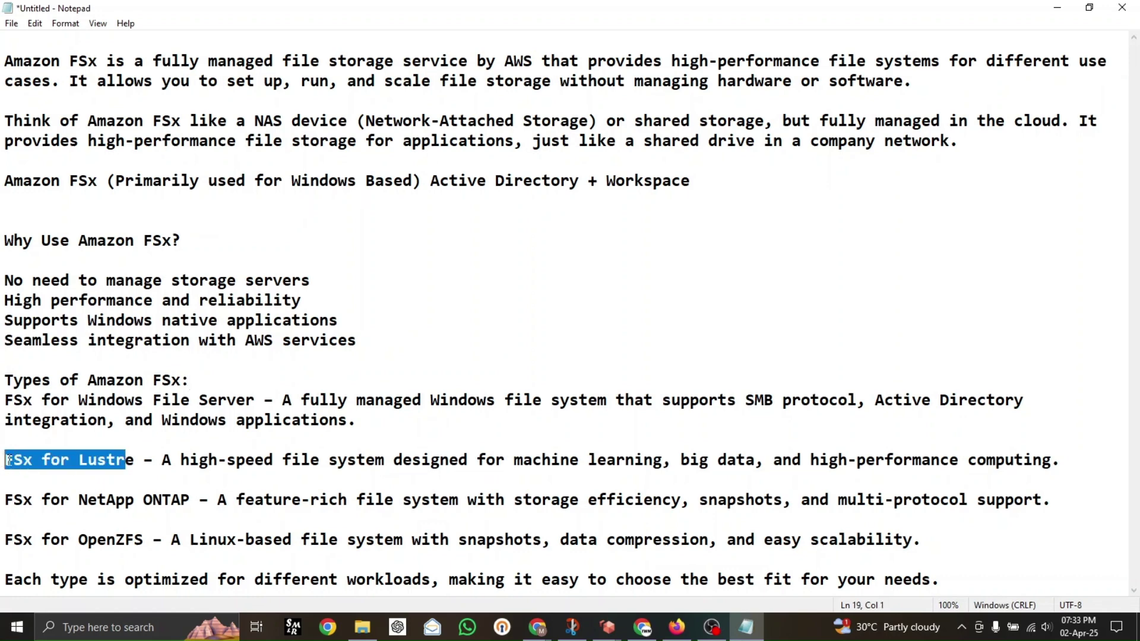
drag(201, 500, 13, 486)
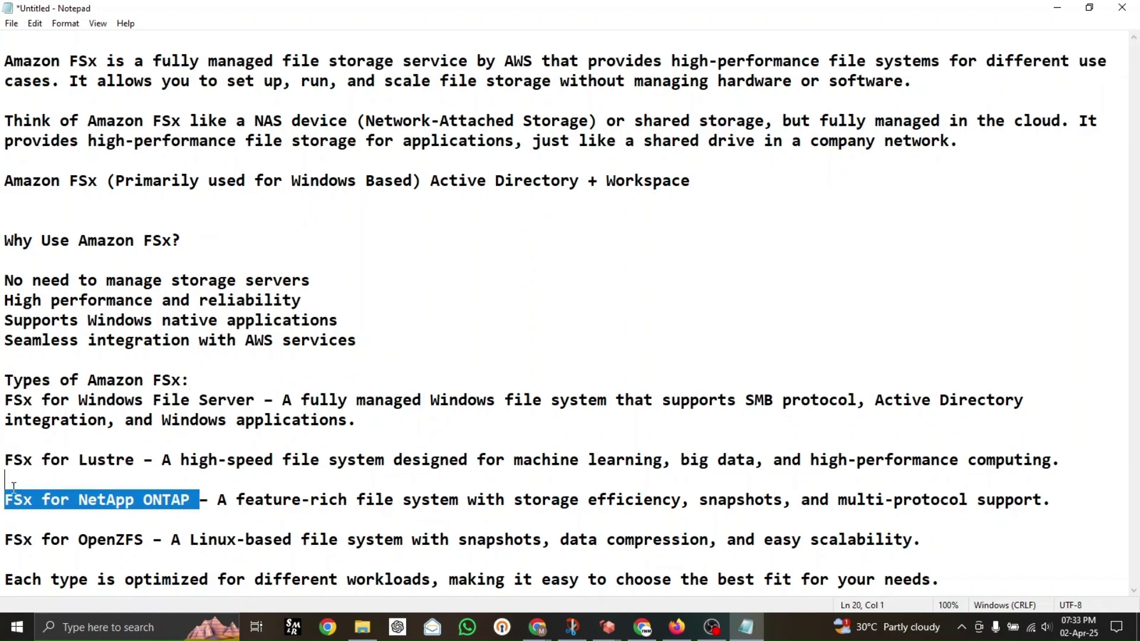
drag(145, 541, 35, 538)
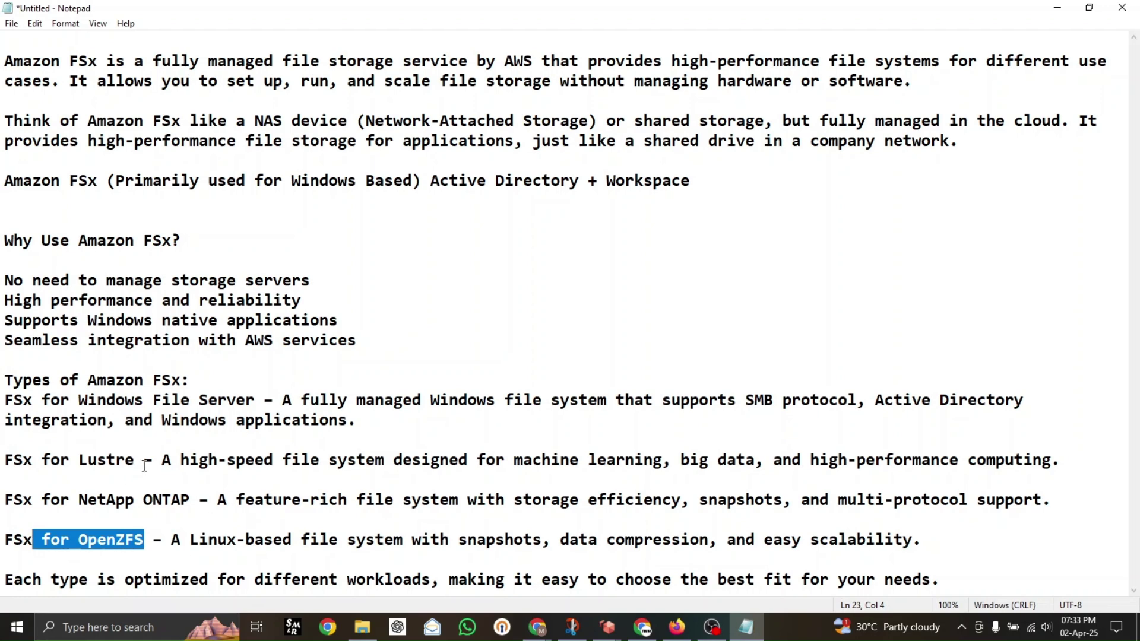
drag(143, 461, 5, 460)
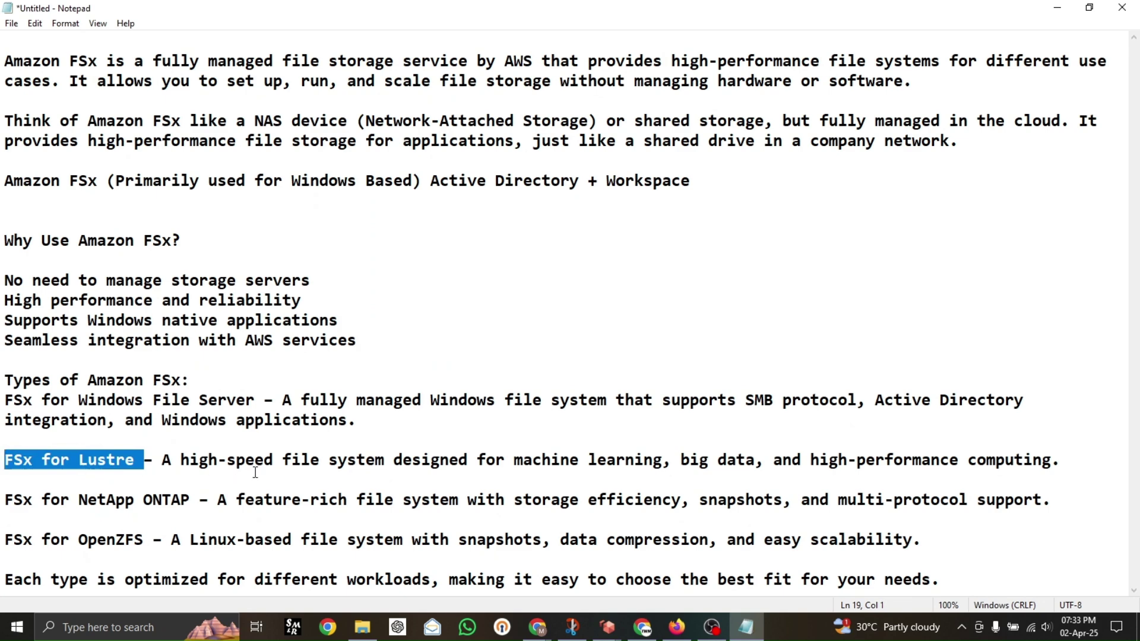
click(181, 461)
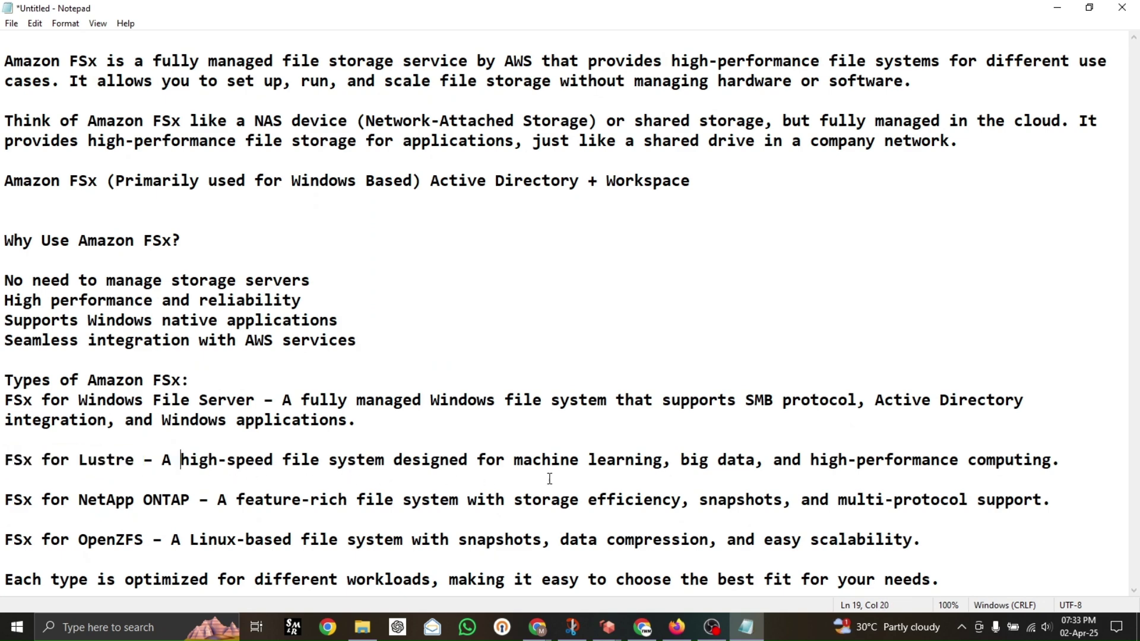
drag(514, 461, 670, 465)
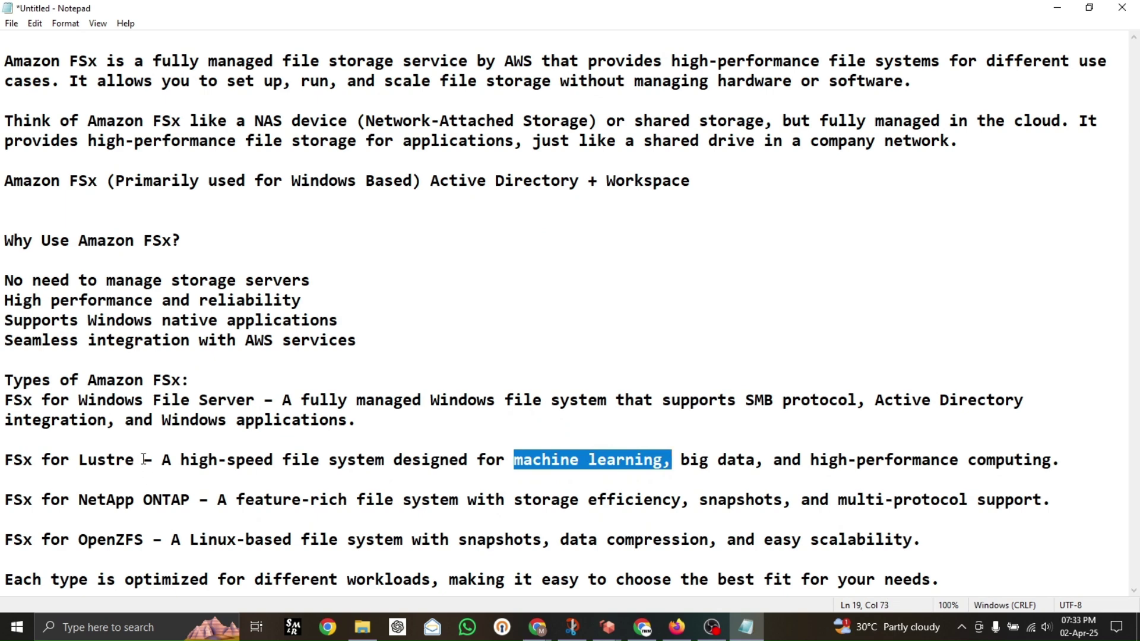
drag(144, 462, 51, 462)
click(532, 465)
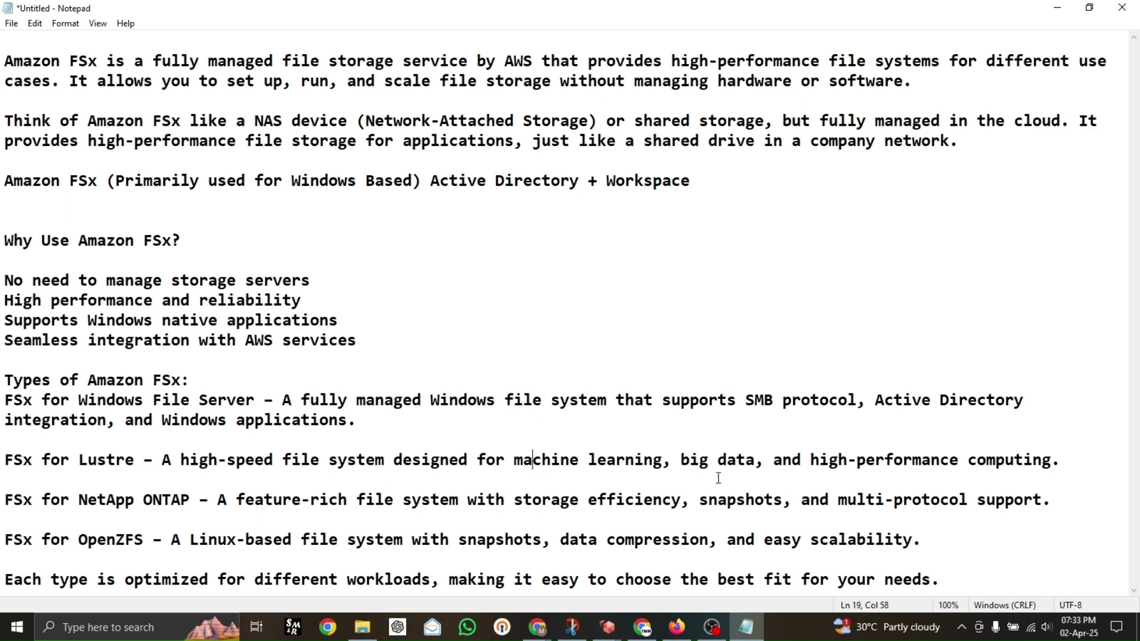
key(Down)
drag(134, 460, 5, 461)
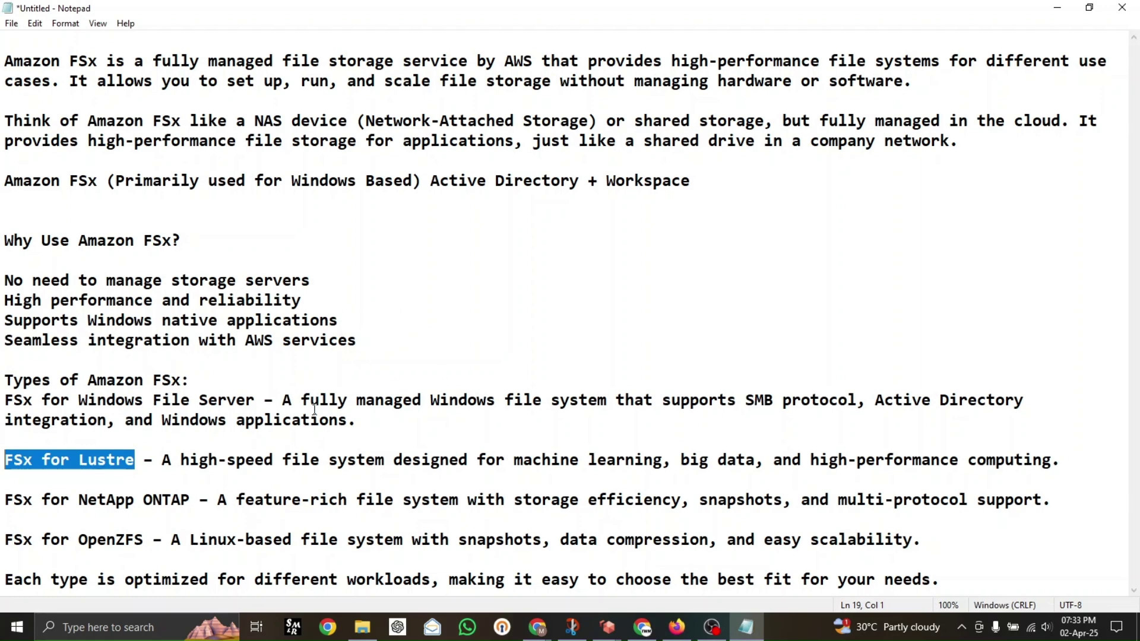
drag(255, 399, 13, 400)
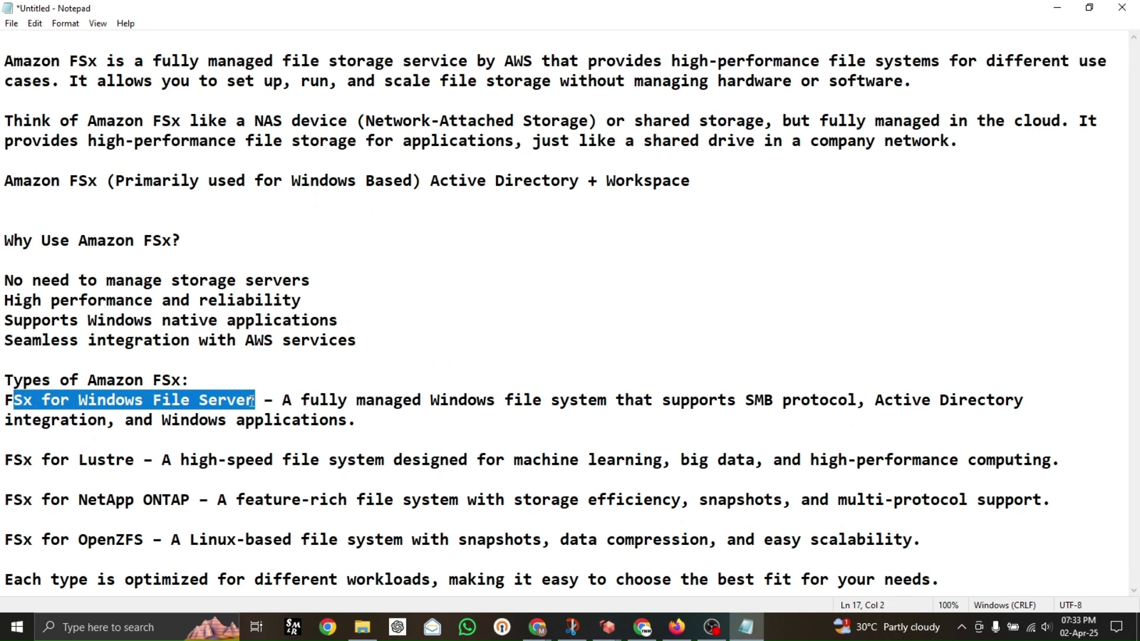
drag(264, 400, 4, 400)
click(256, 407)
key(shift+Left)
drag(227, 409, 3, 406)
Step: Switch to the AWS console in Chrome and view the usernames in the WorkSpaces Personal list
key(alt+Tab)
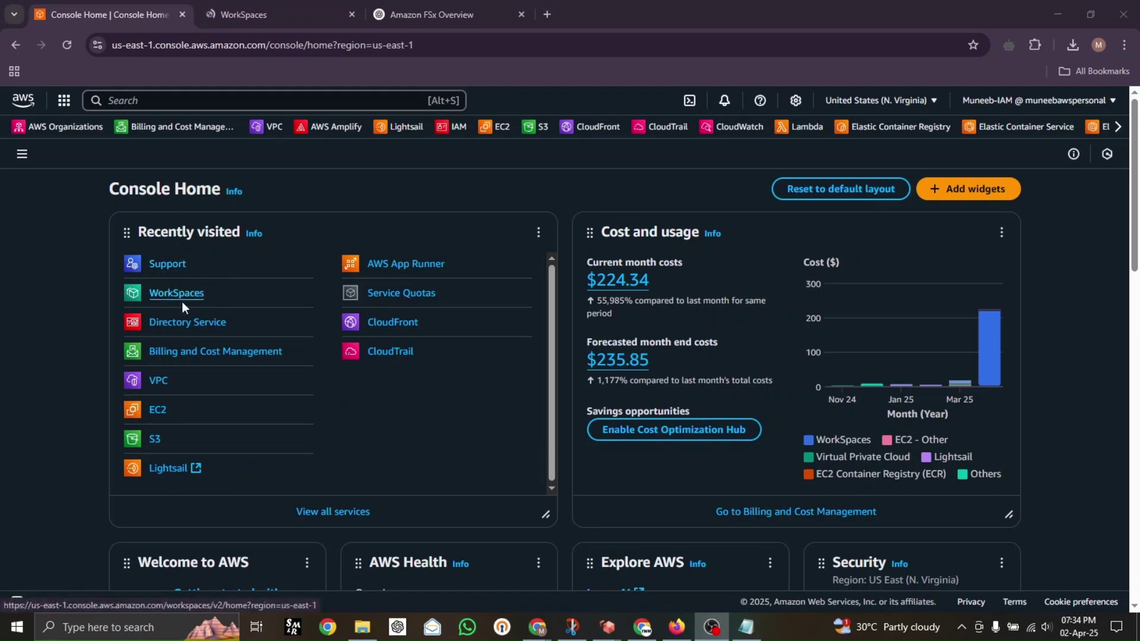
click(246, 11)
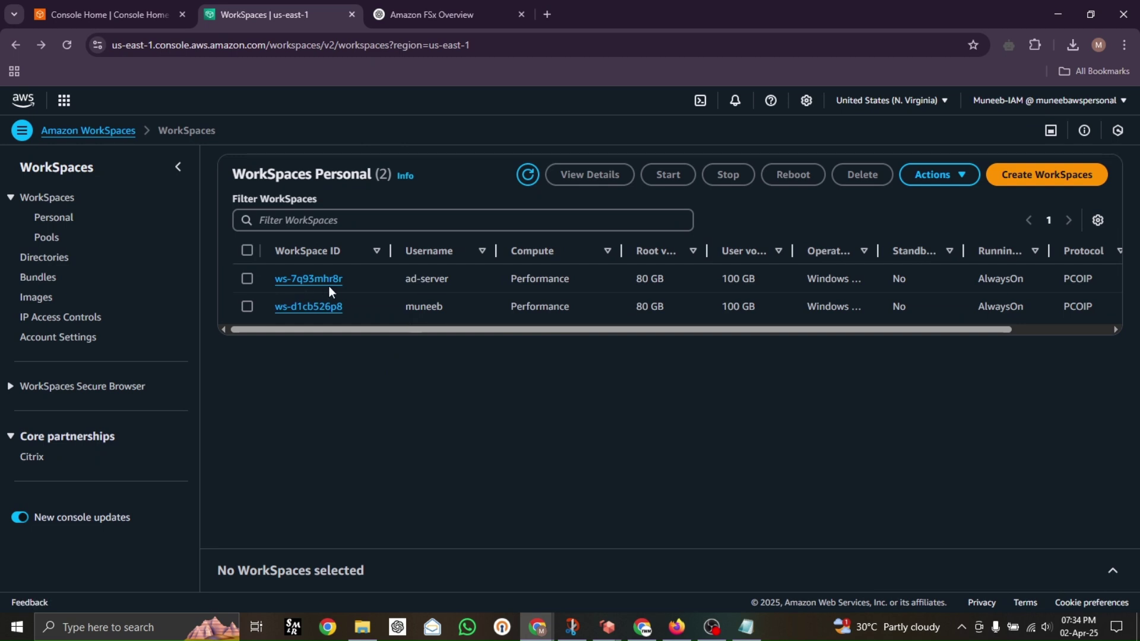
drag(461, 280, 462, 309)
click(446, 395)
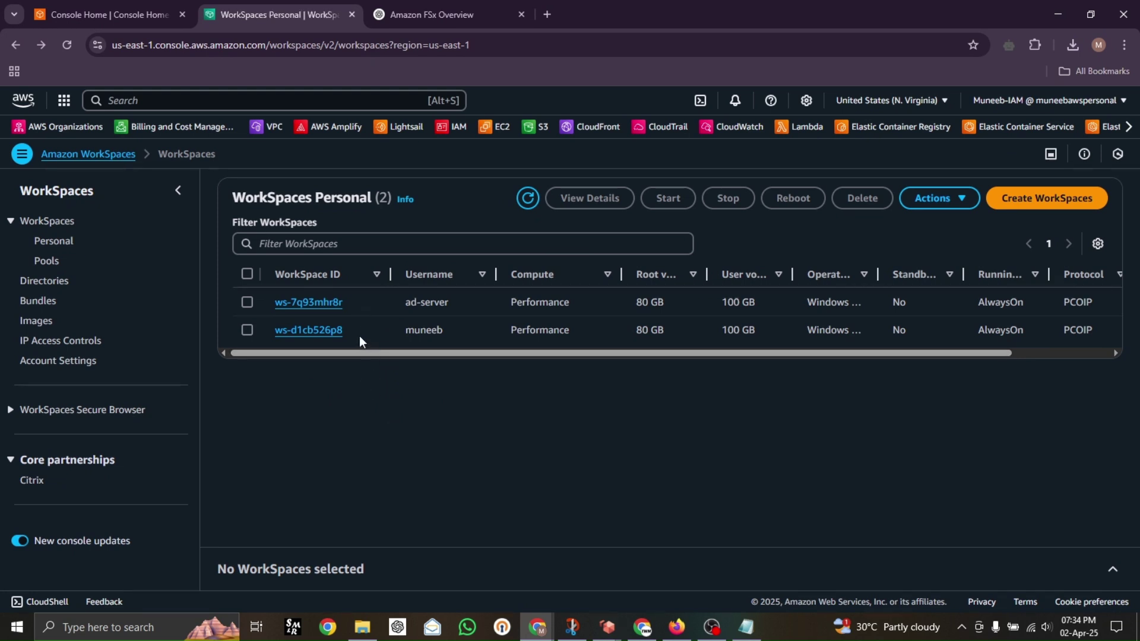
Step: Search the AWS console home for "Fsx" and open the FSx service in a new browser tab
click(149, 2)
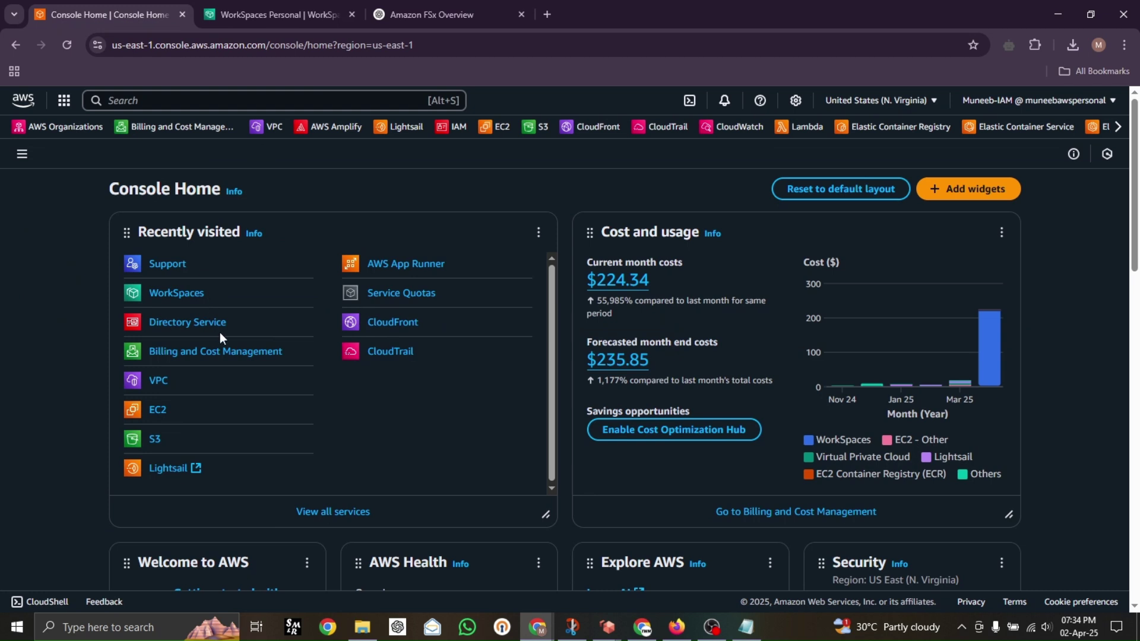
click(177, 106)
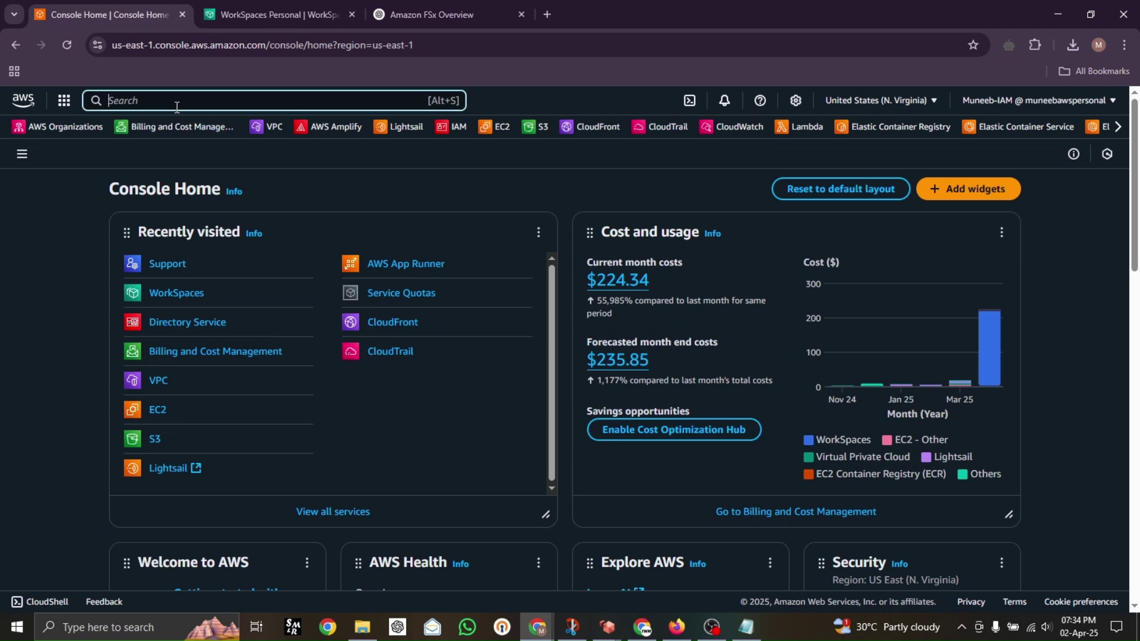
text(Fsx)
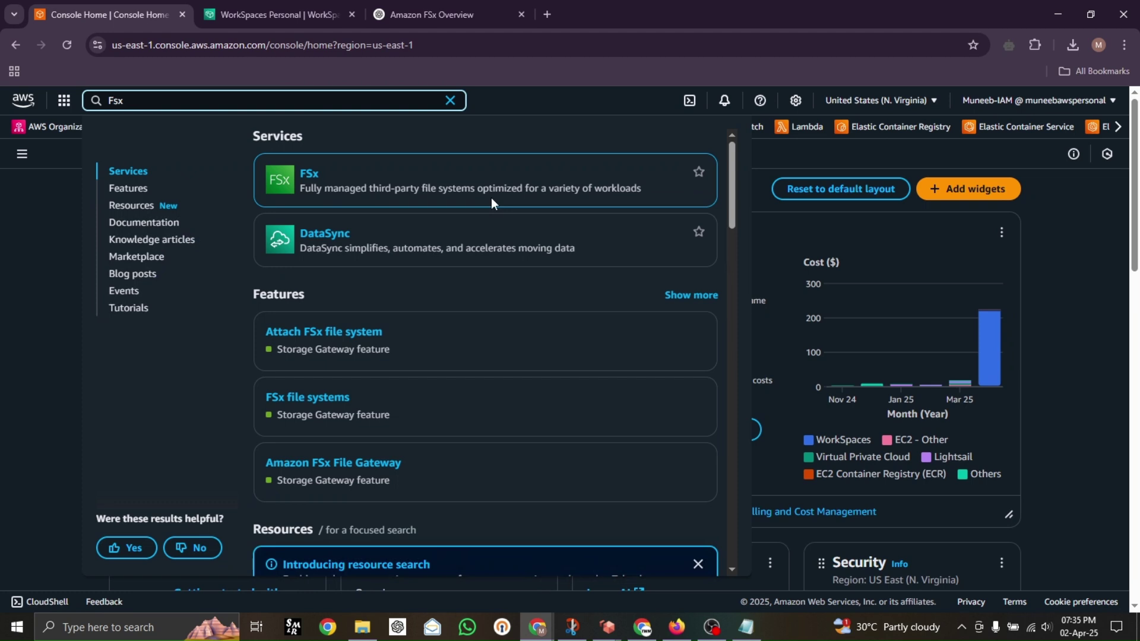
middle_click(314, 178)
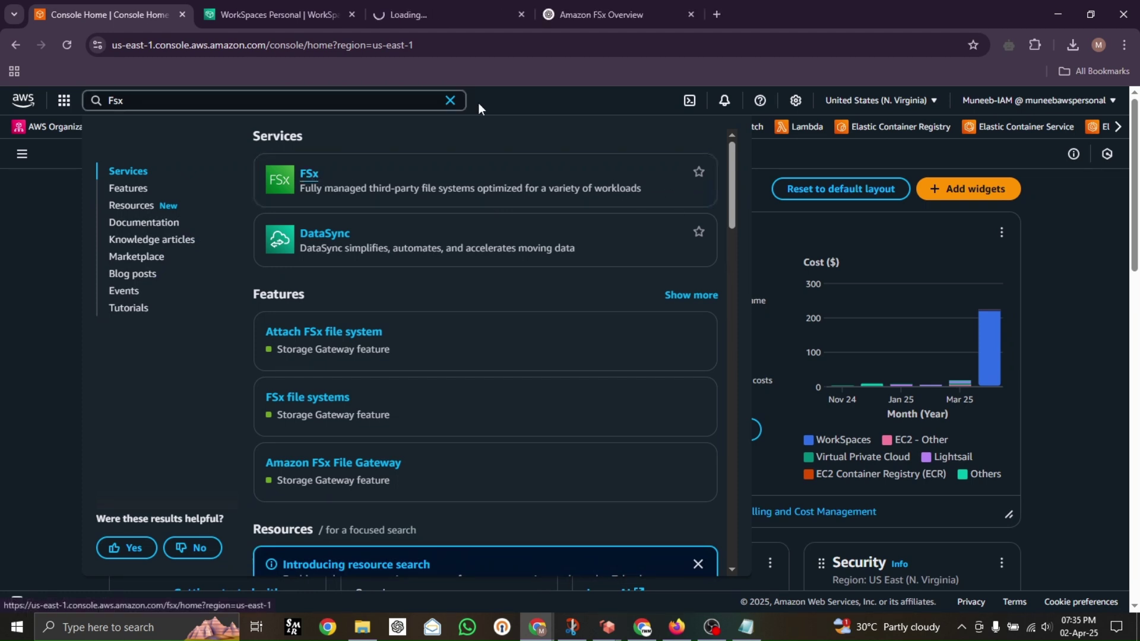
click(480, 2)
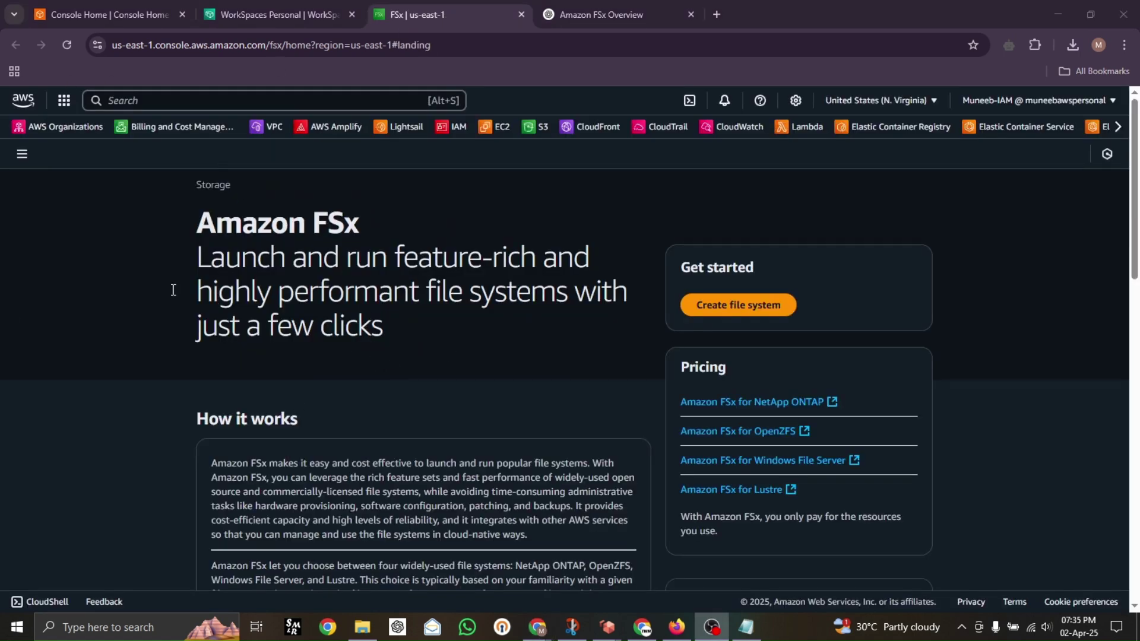
Step: Start creating a file system and select Amazon FSx for Windows File Server as its type
click(736, 306)
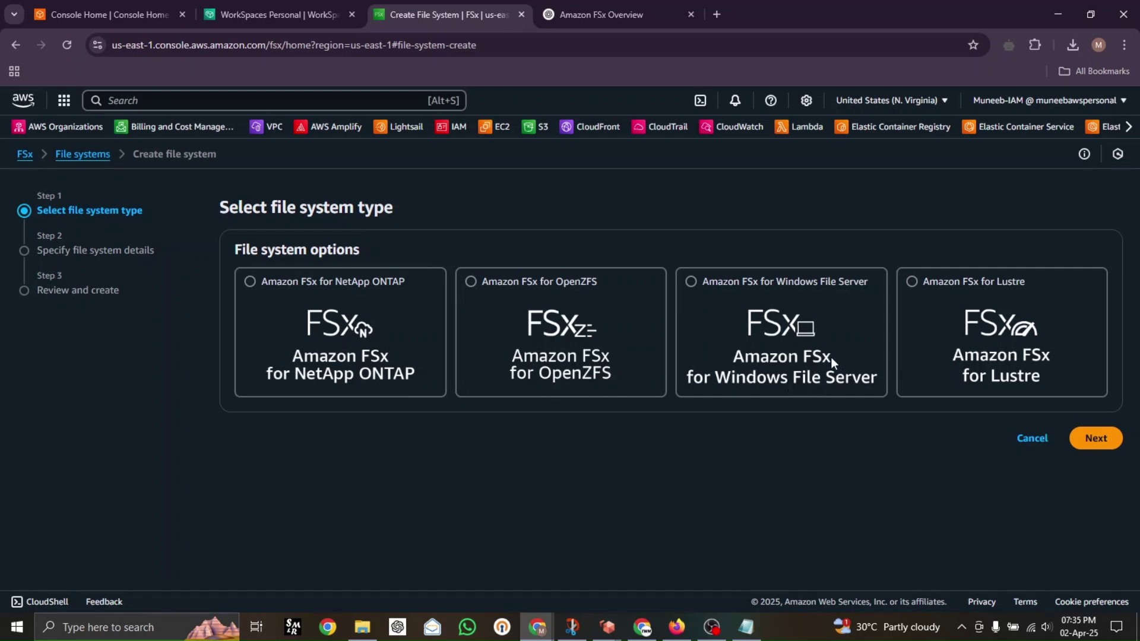
click(842, 322)
click(1043, 326)
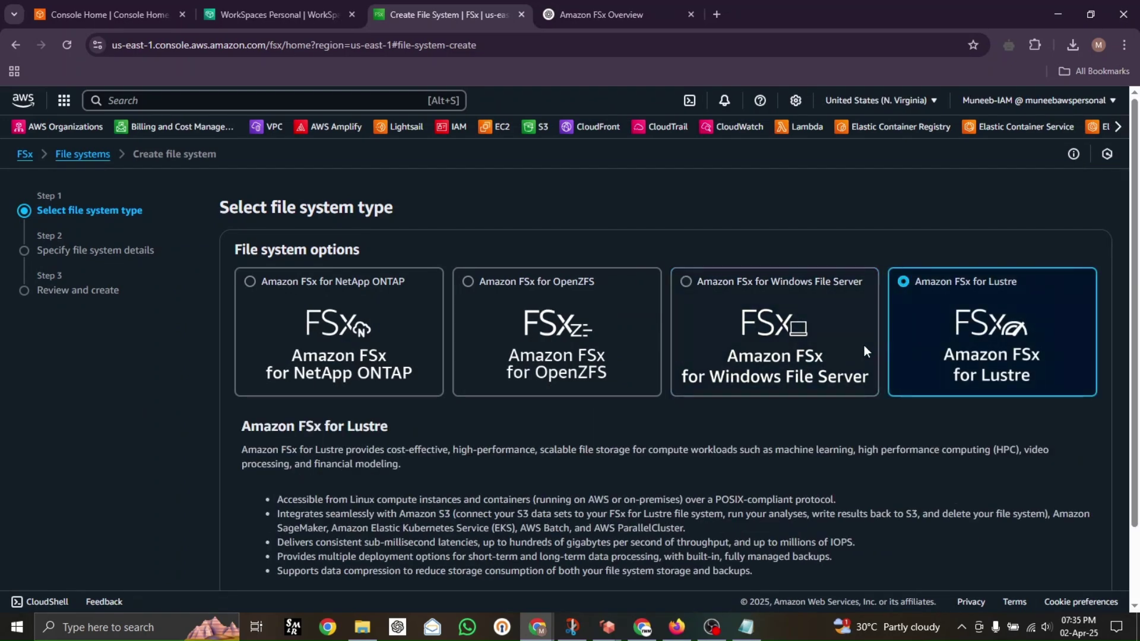
click(785, 339)
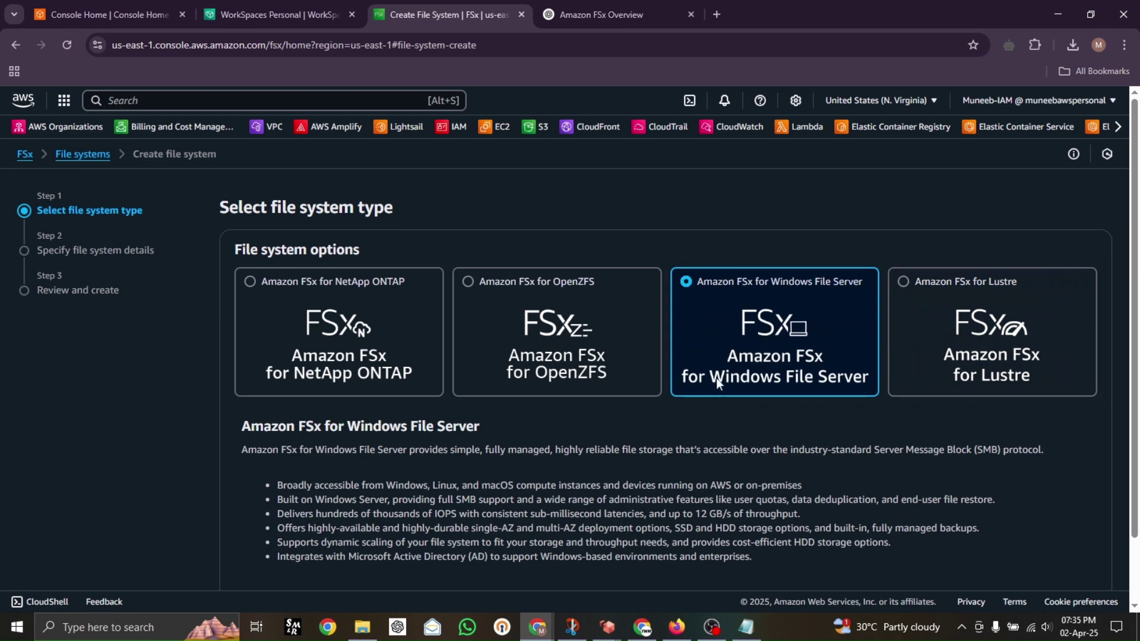
Step: Proceed to the file system details with Quick create and name the file system techwithmuneeb-fsx
scroll(783, 331, down, 2)
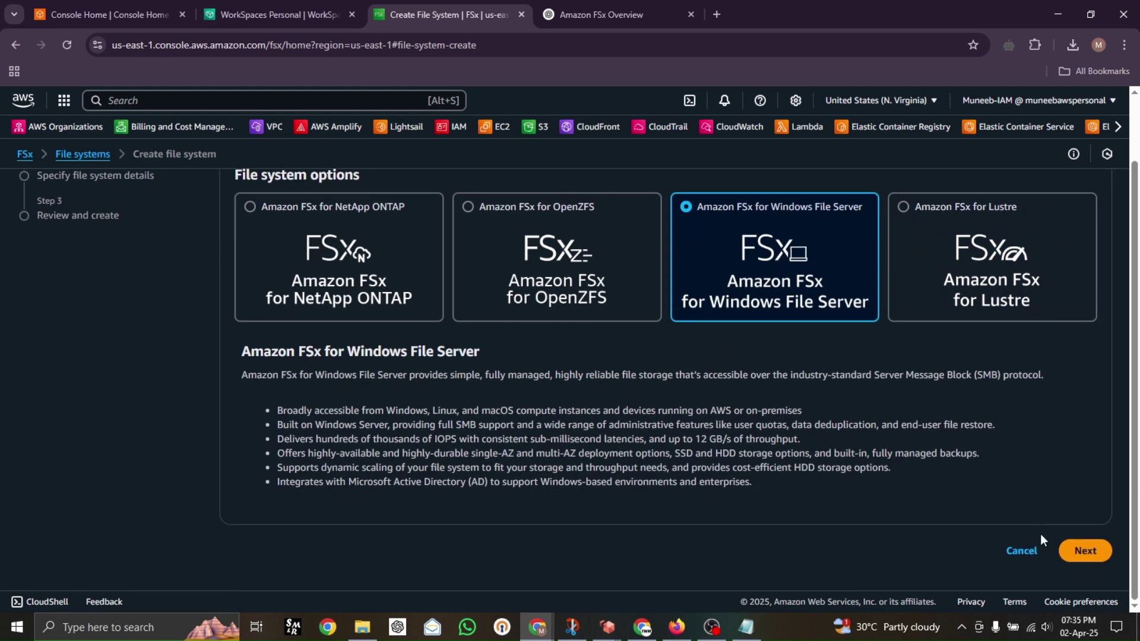
click(1084, 549)
scroll(369, 398, up, 1)
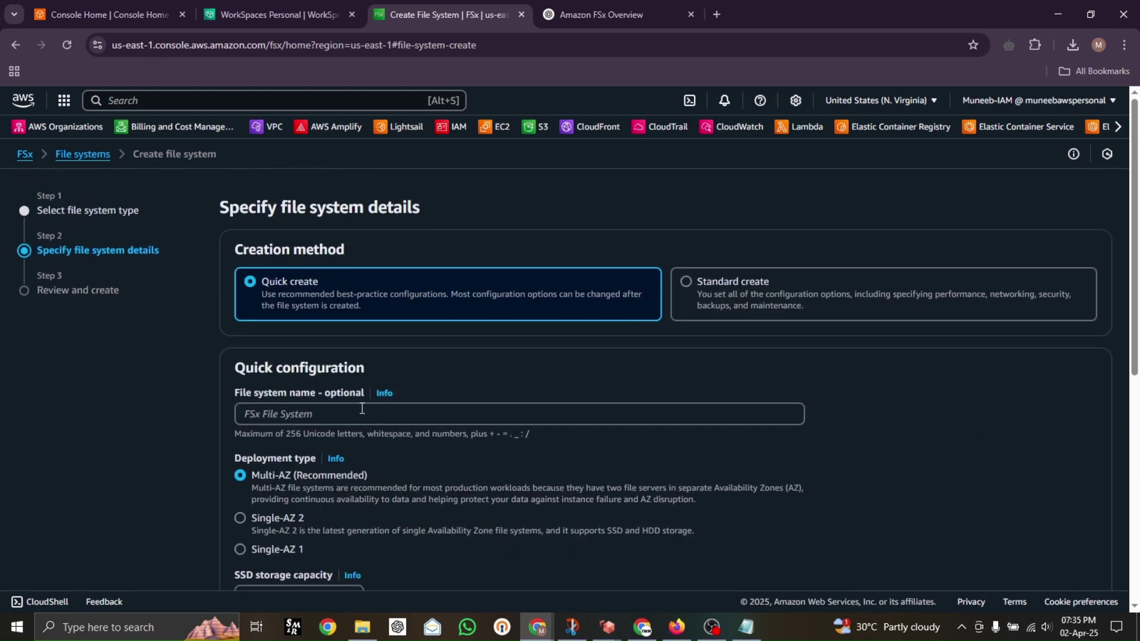
click(351, 408)
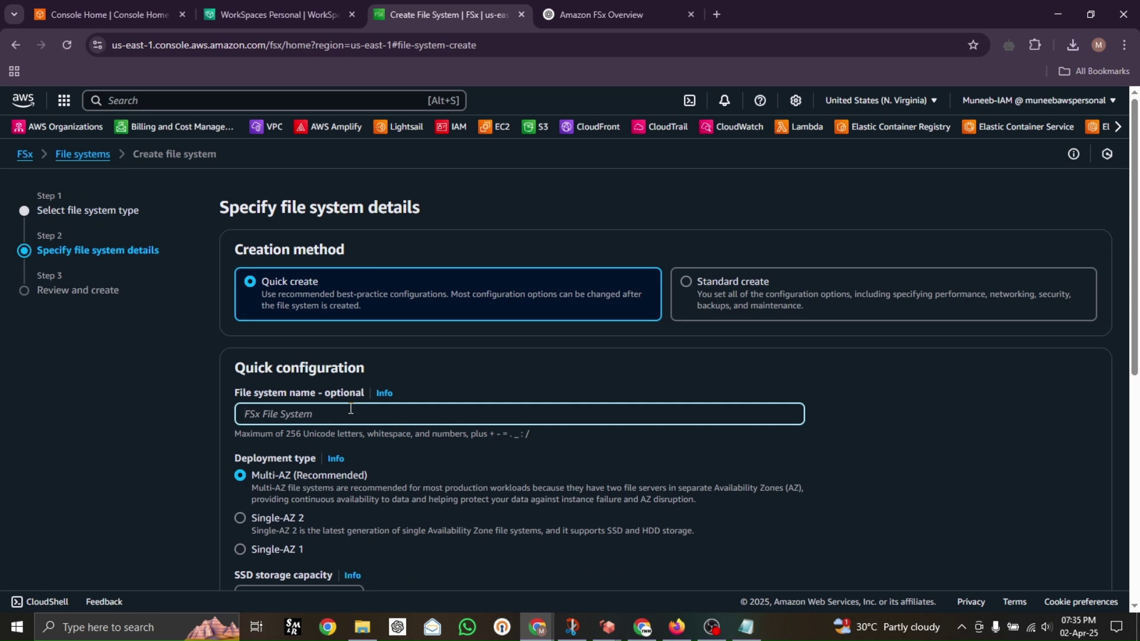
text(techw)
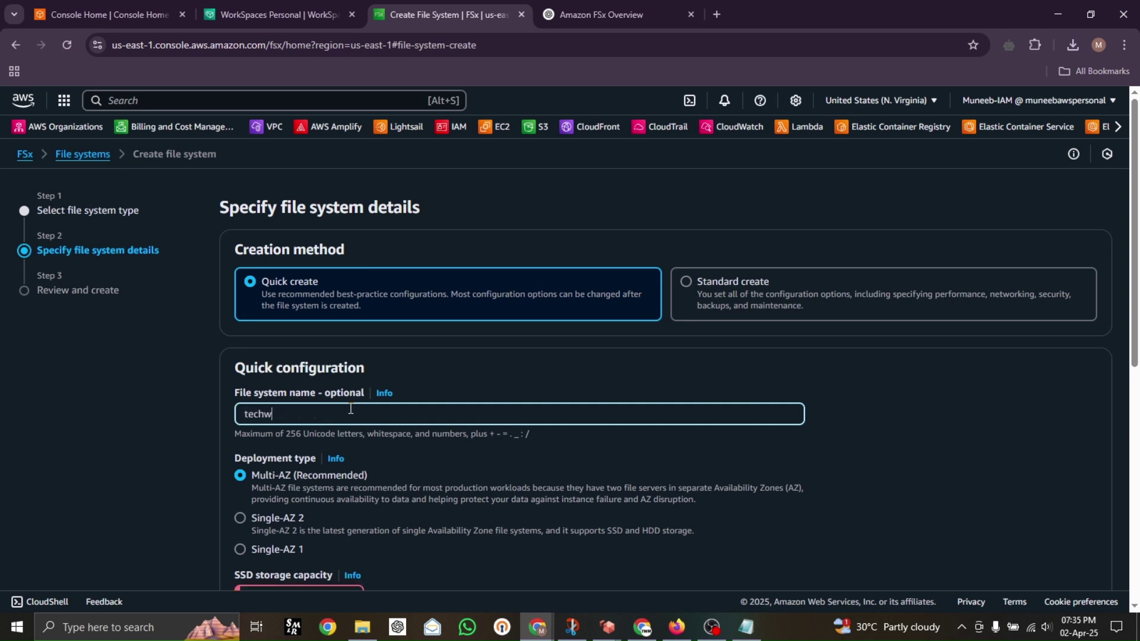
text(ithmuneeb-fsx)
Step: Set the SSD storage capacity to 32 GiB, with the Multi-AZ deployment type
scroll(153, 443, down, 1)
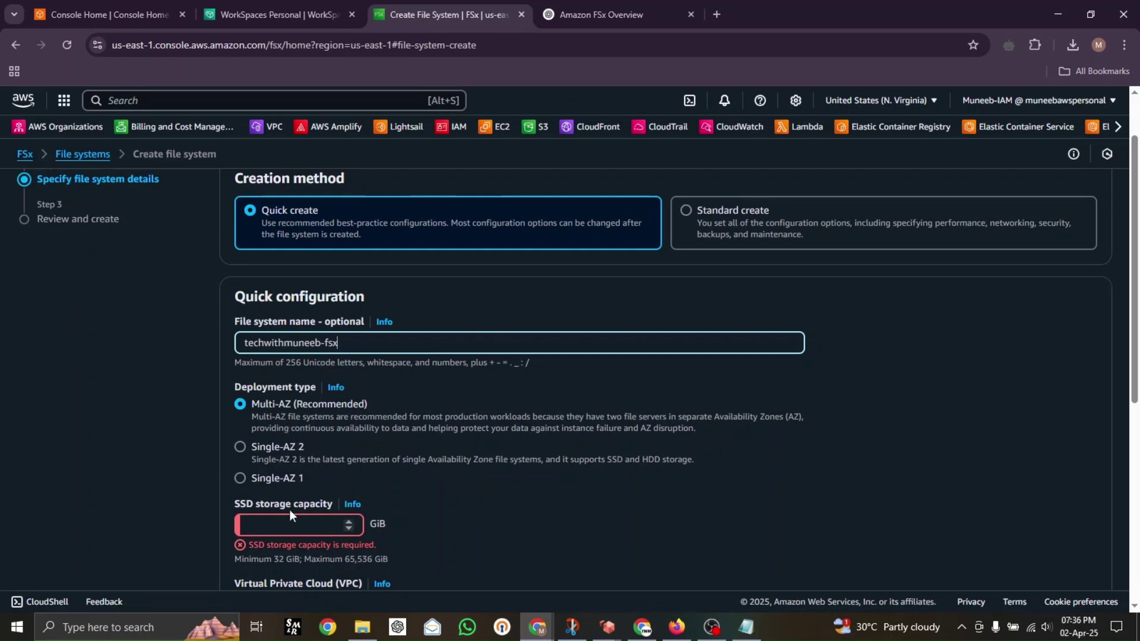
click(291, 525)
scroll(356, 463, down, 2)
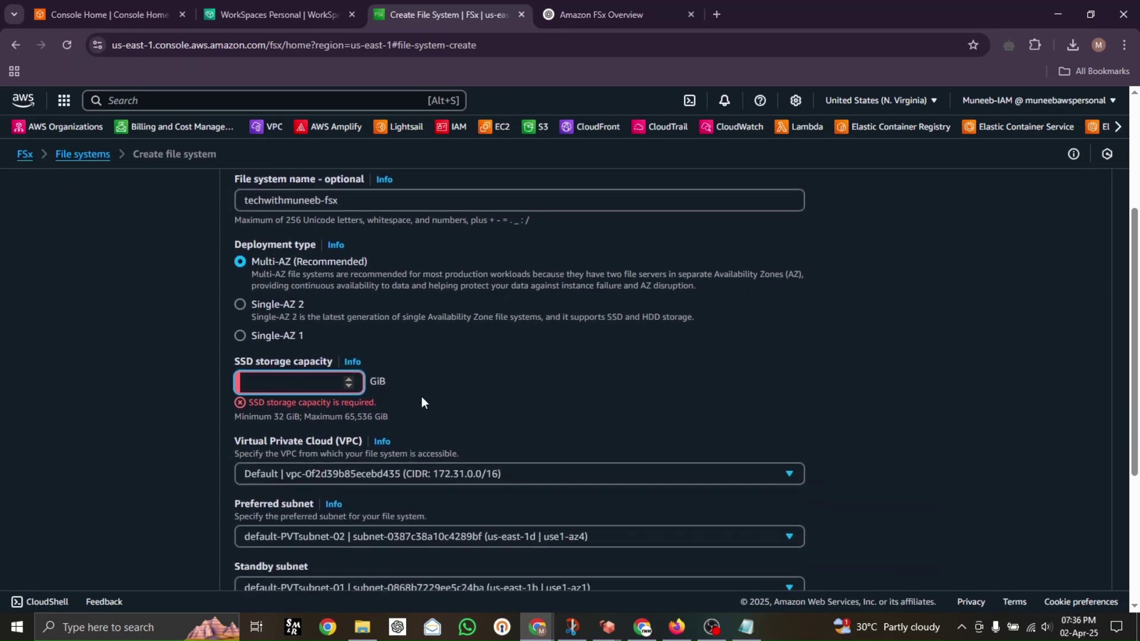
key(ctrl+plus)
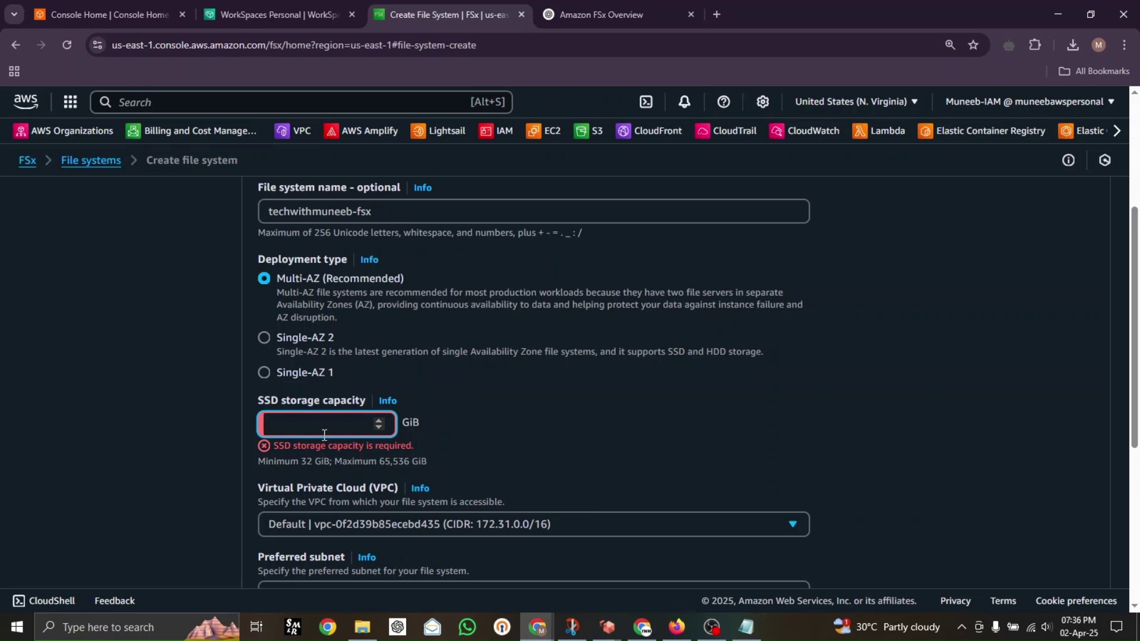
text(1)
key(BackSpace)
text(32)
Step: Choose Muneeb-VPC (CIDR 192.168.0.0/16) as the file system's Virtual Private Cloud
scroll(600, 404, down, 2)
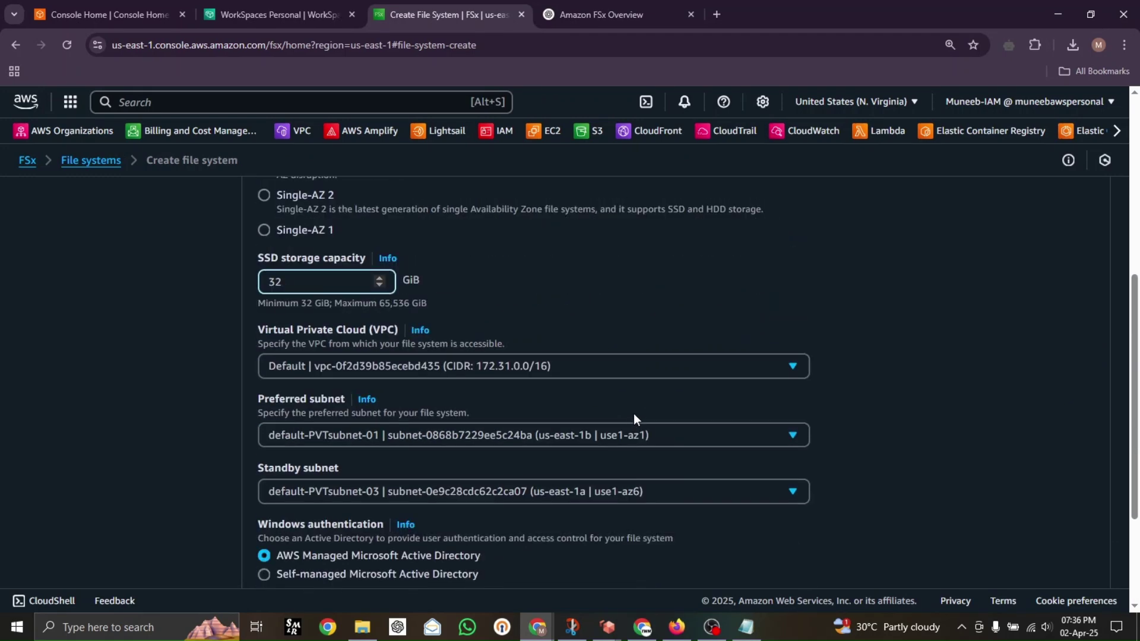
click(601, 362)
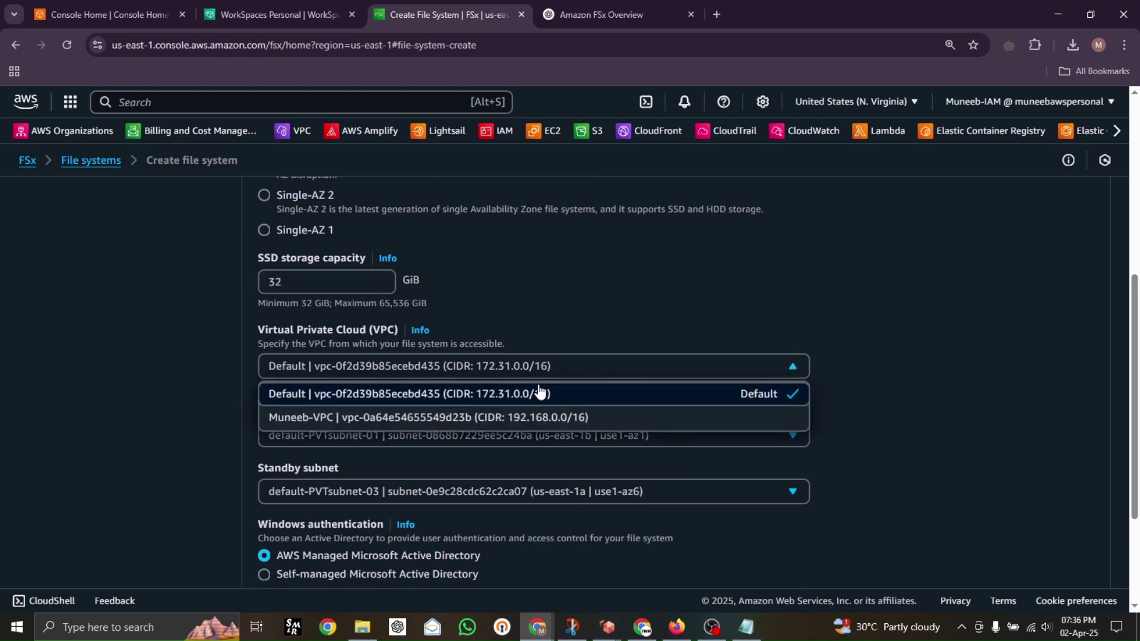
click(512, 415)
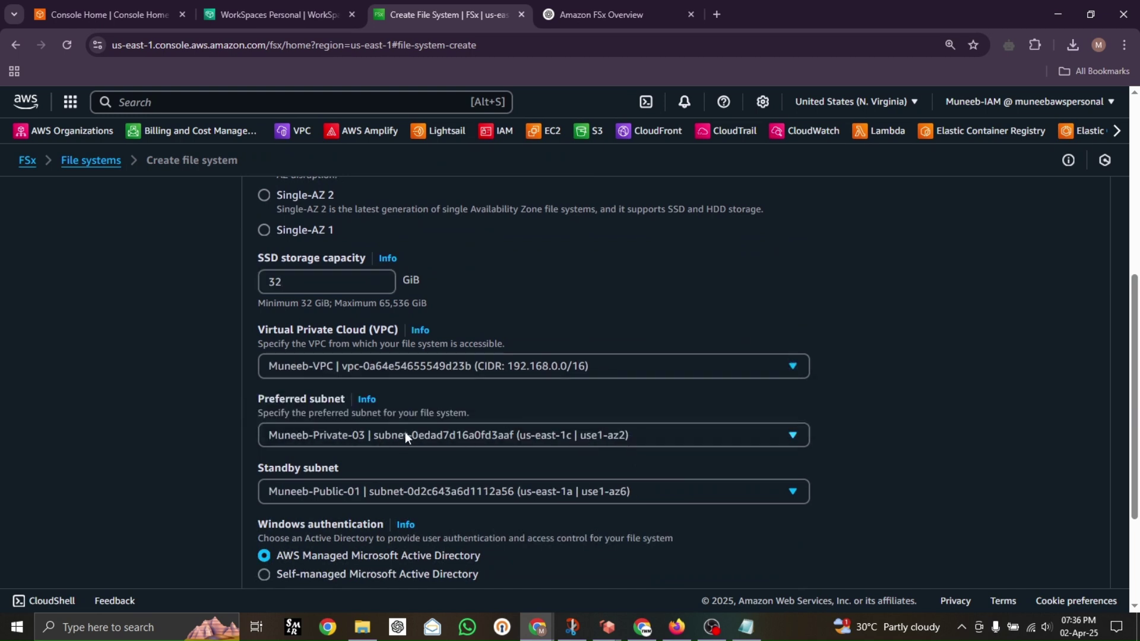
Step: Set the preferred subnet to Muneeb-Private-01 in us-east-1a and the standby subnet to Muneeb-Private-03 in us-east-1c
click(657, 444)
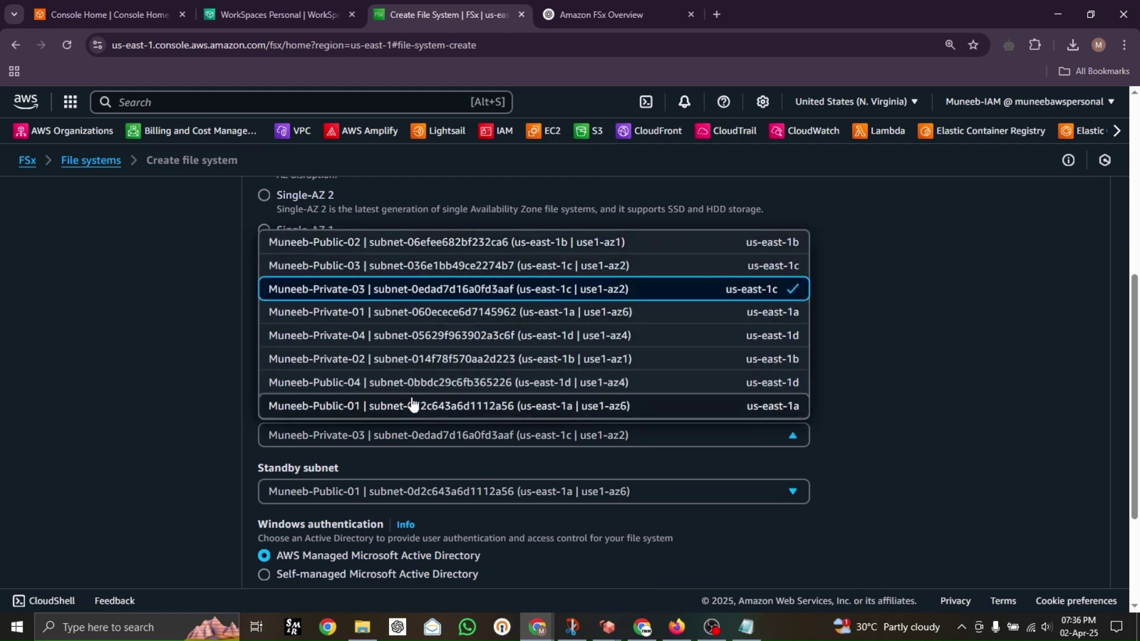
scroll(451, 309, down, 1)
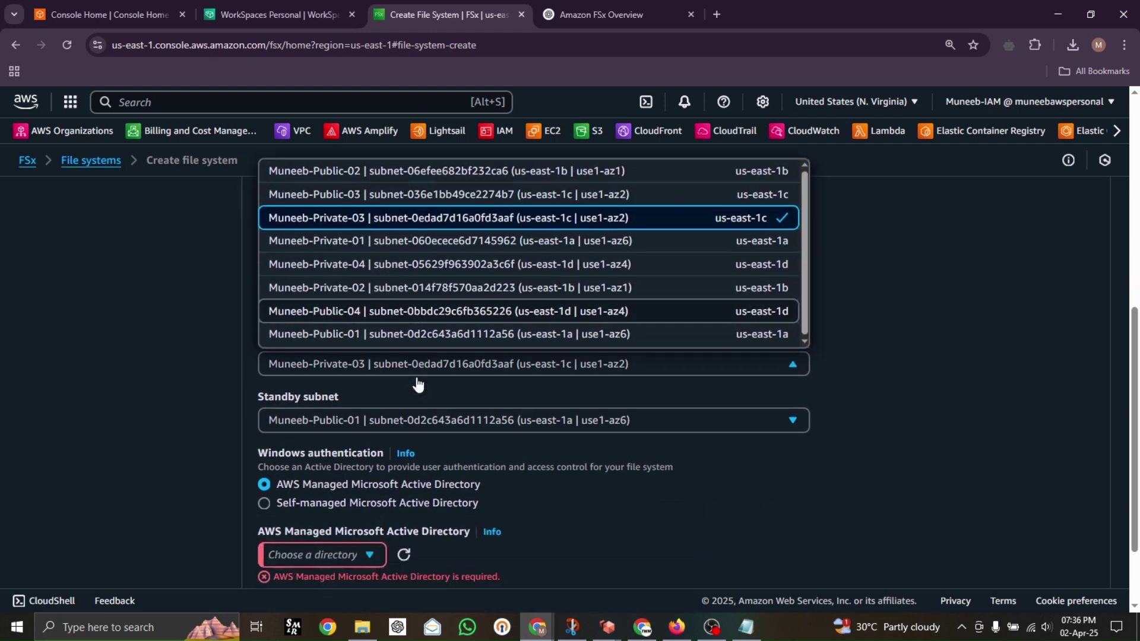
click(437, 250)
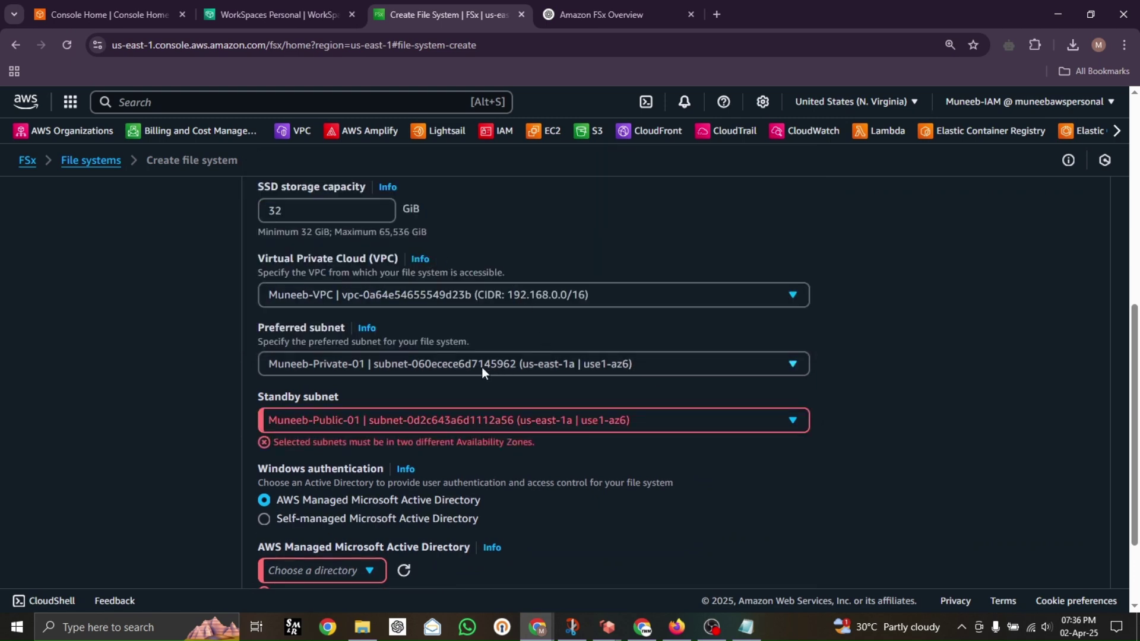
click(670, 422)
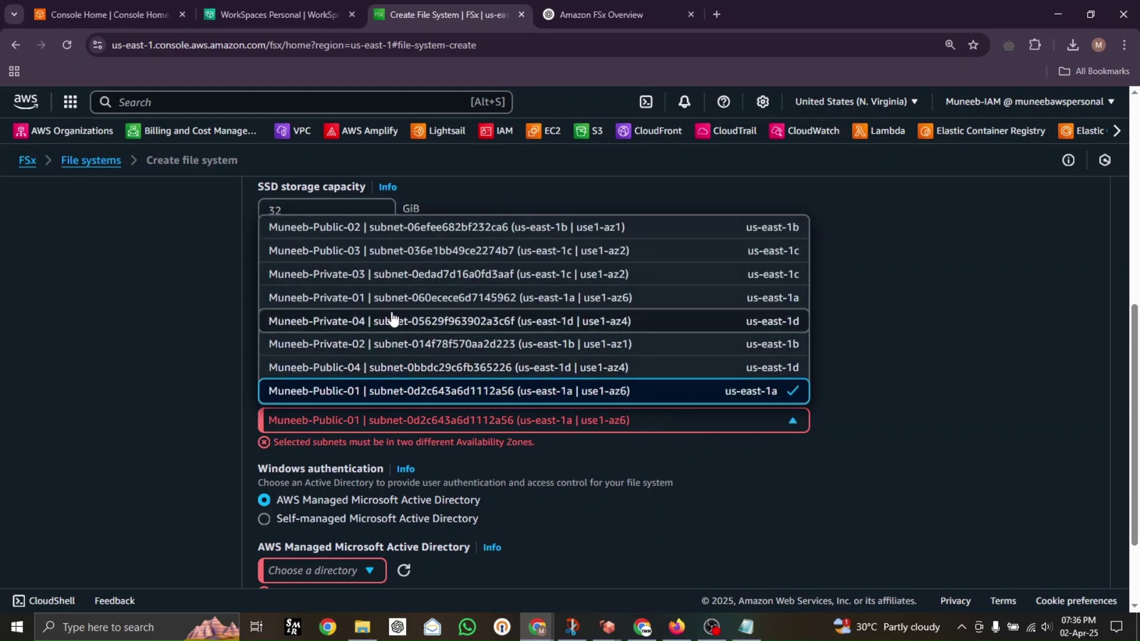
click(387, 284)
Step: Set Windows authentication to AWS Managed Microsoft Active Directory with the techwithmuneeb.local directory
scroll(584, 399, down, 2)
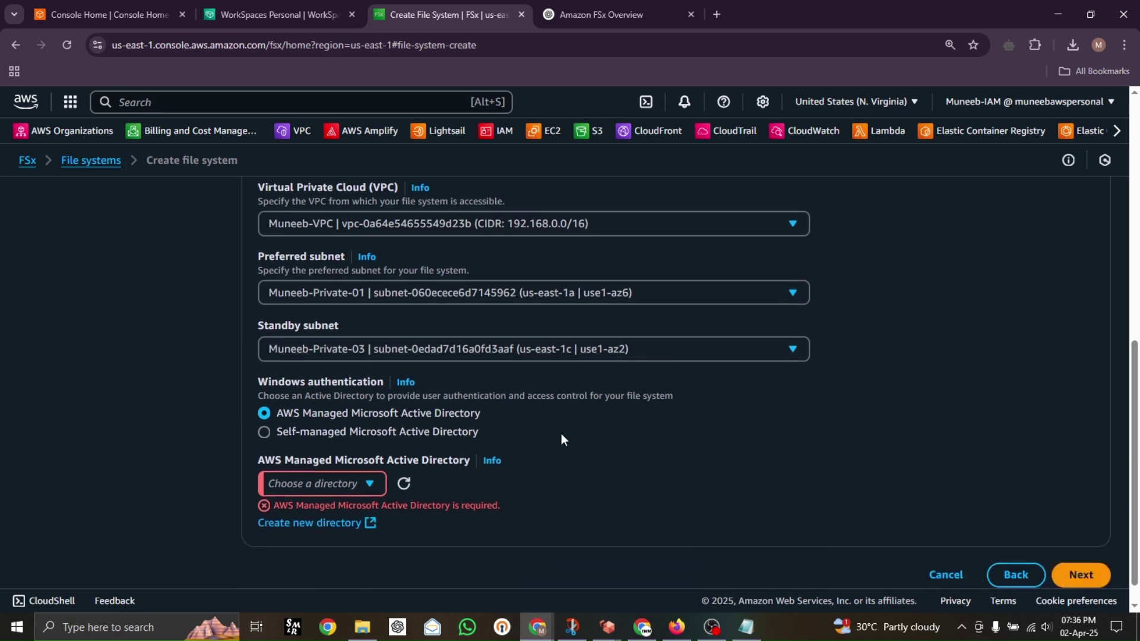
click(351, 484)
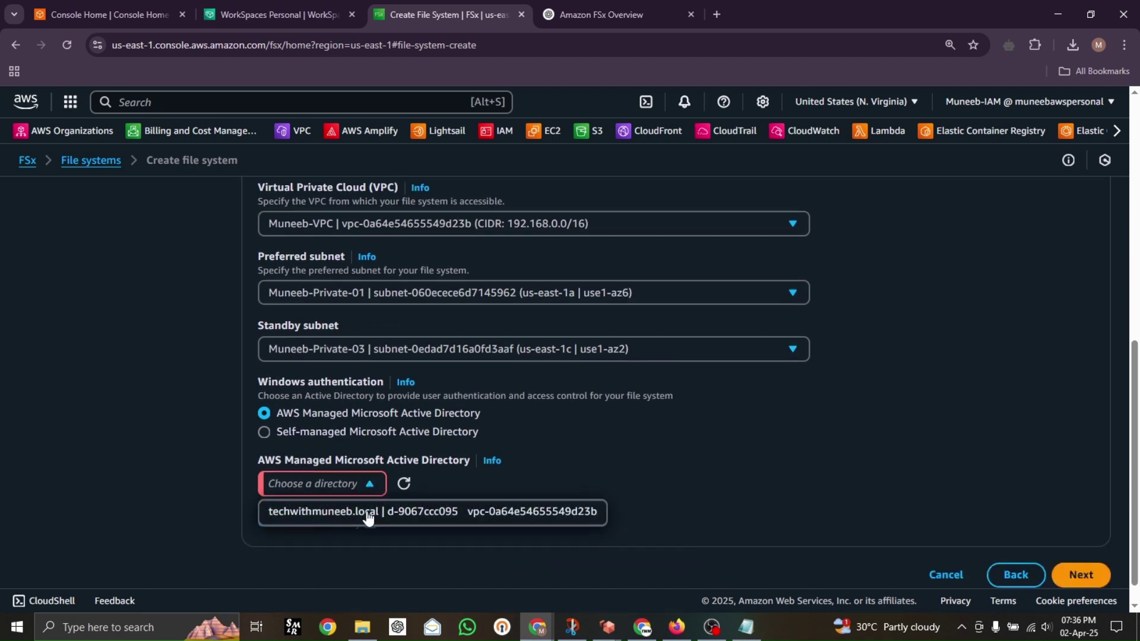
click(367, 515)
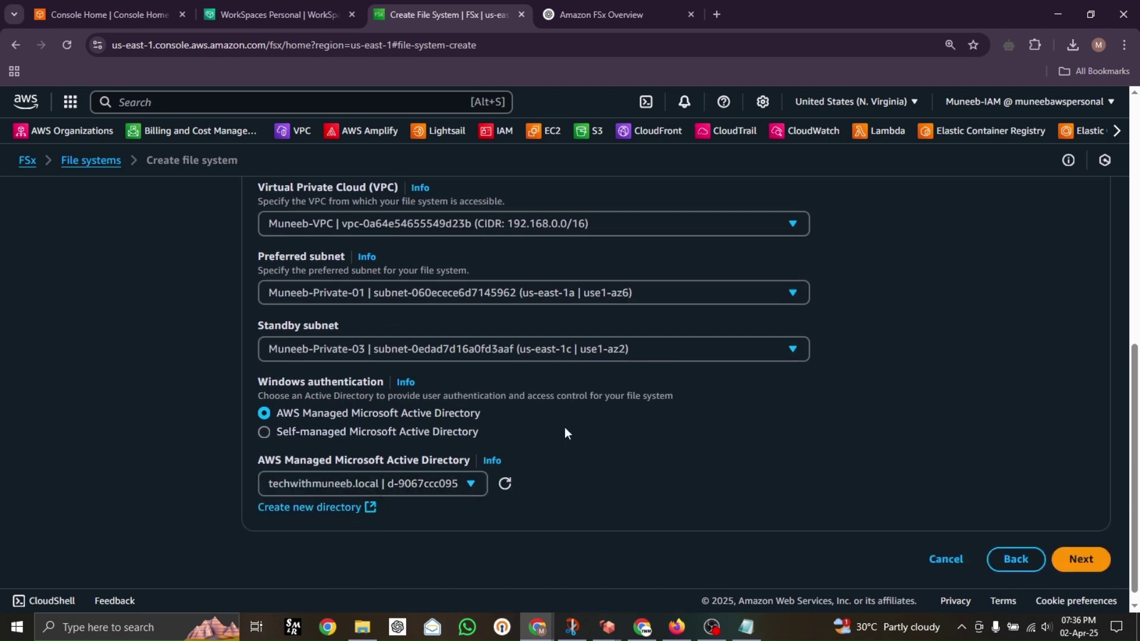
scroll(564, 433, down, 1)
click(265, 418)
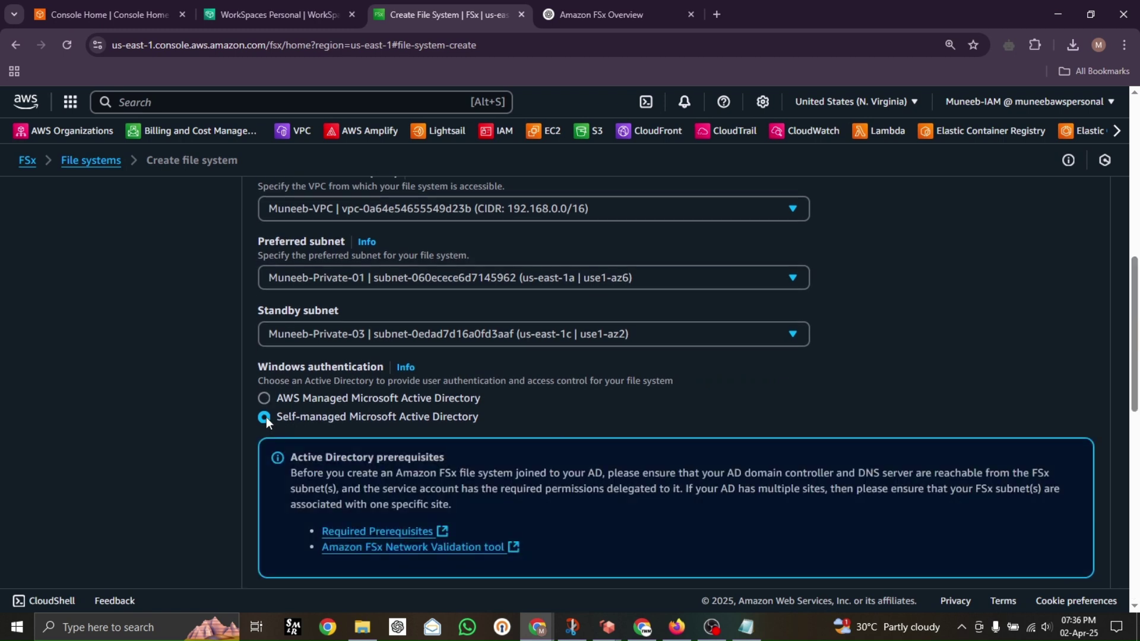
click(265, 398)
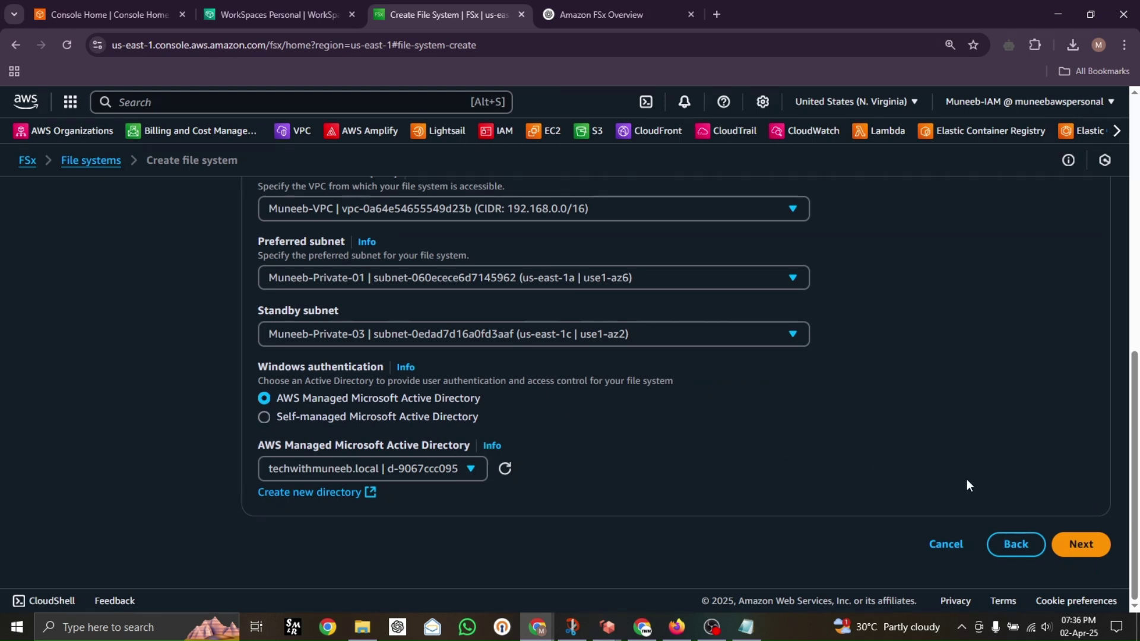
Step: Review the file system, network, backup and tag settings, and create the file system
click(1089, 538)
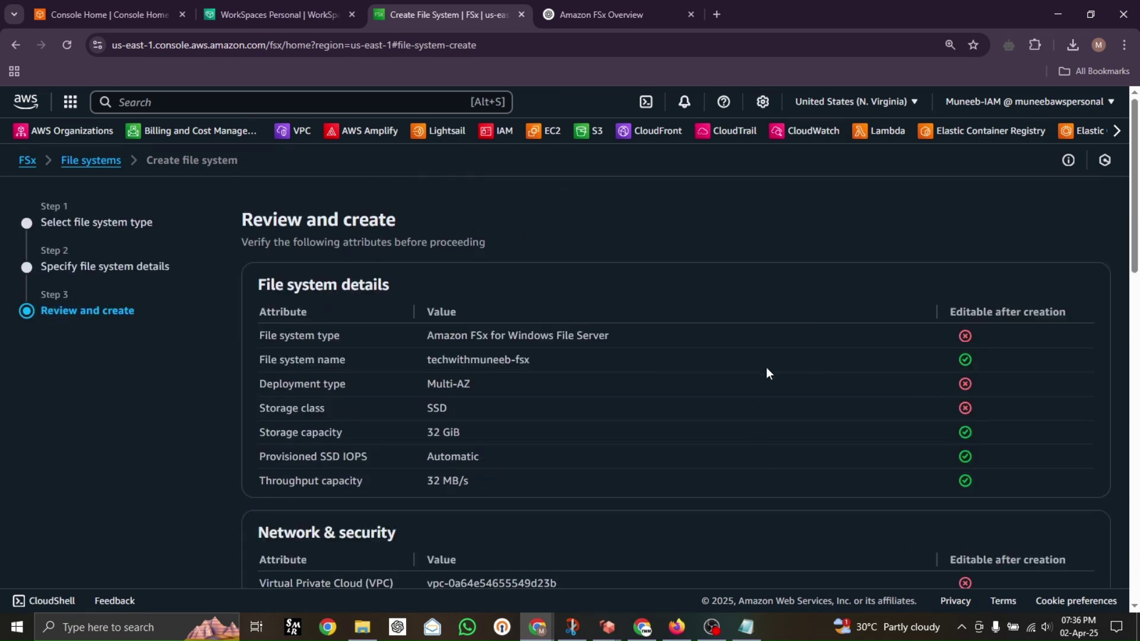
scroll(885, 331, down, 6)
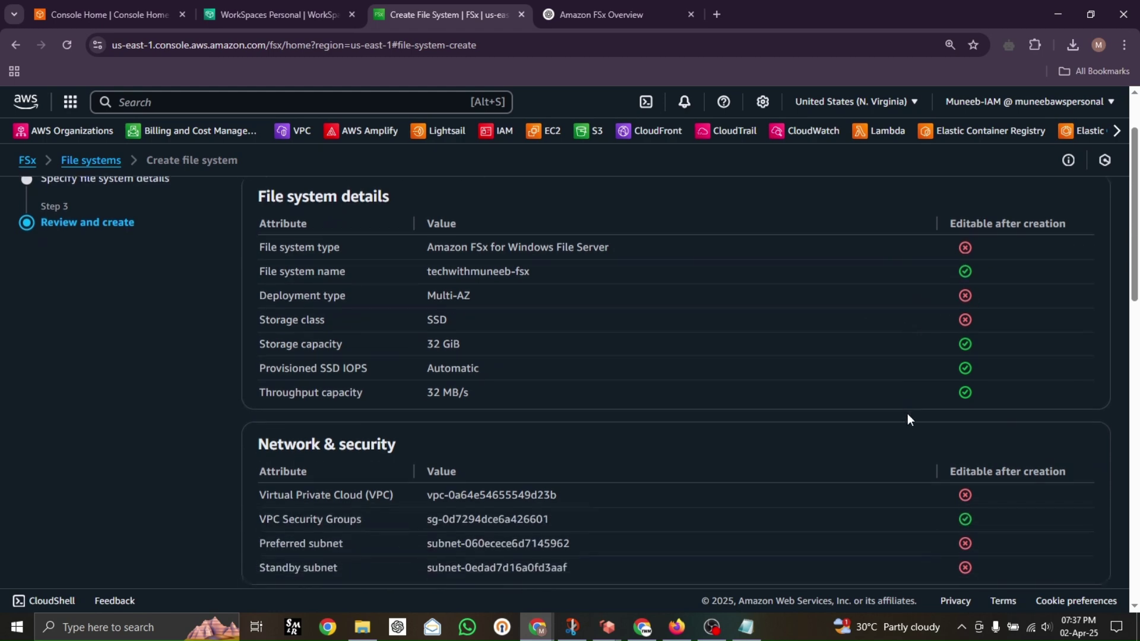
scroll(914, 386, down, 5)
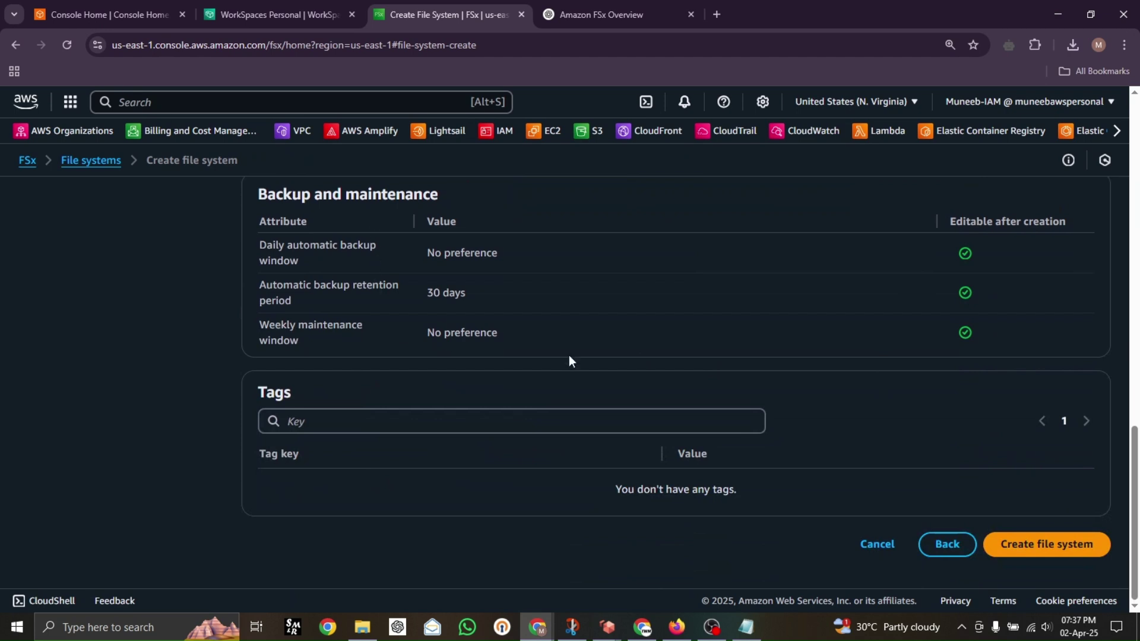
click(1037, 544)
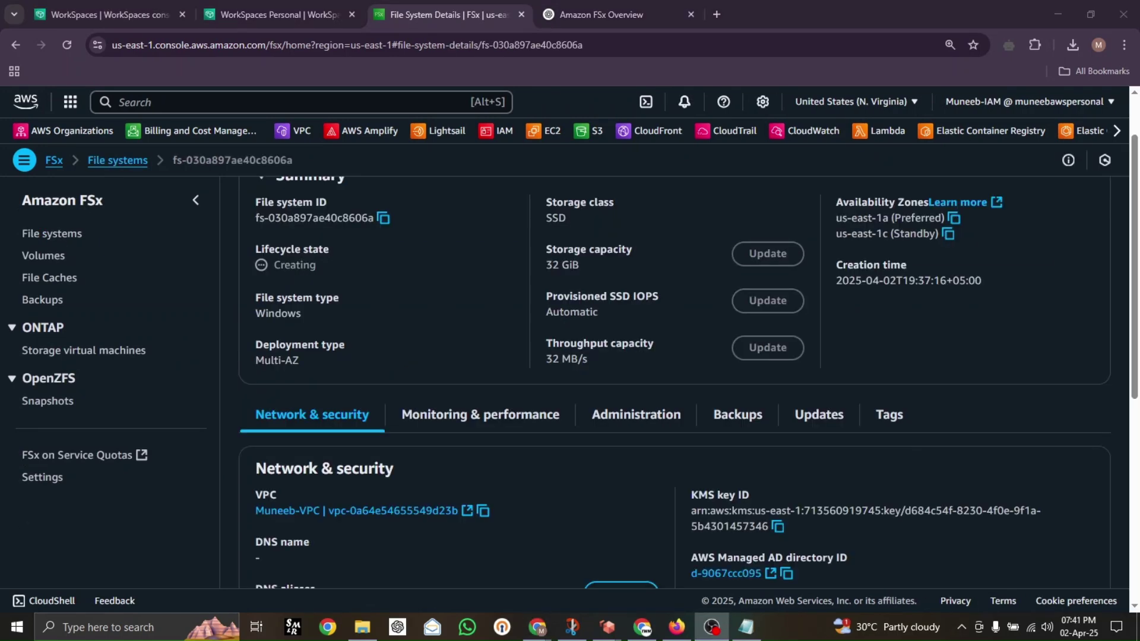
Step: Examine the new file system's summary, including its provisioned SSD IOPS and storage capacity
scroll(596, 395, up, 2)
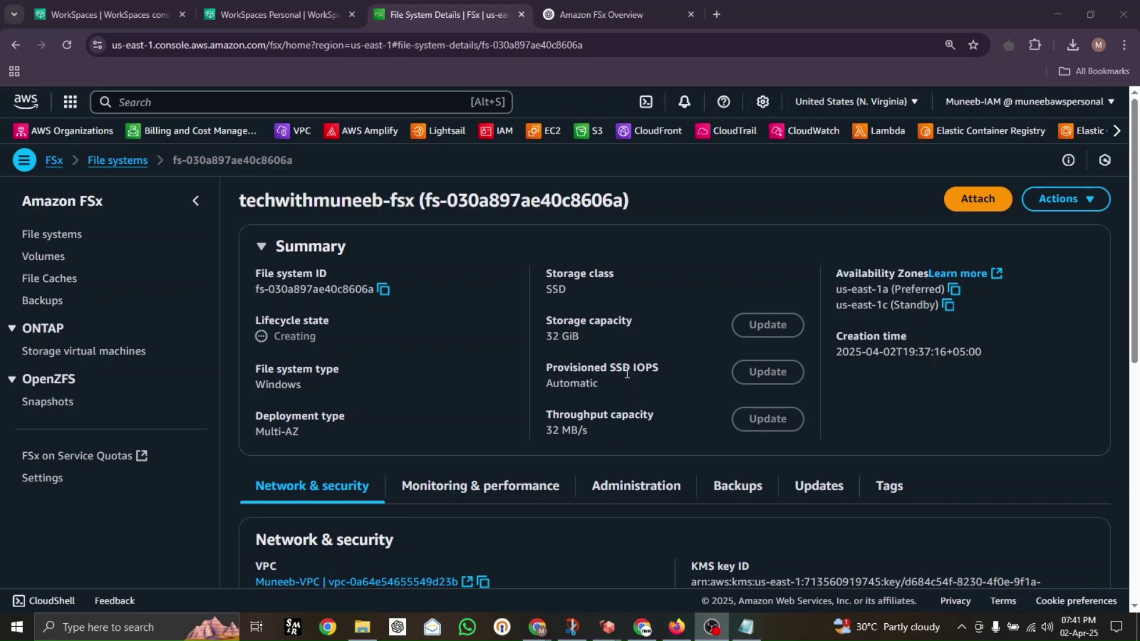
drag(655, 373, 548, 365)
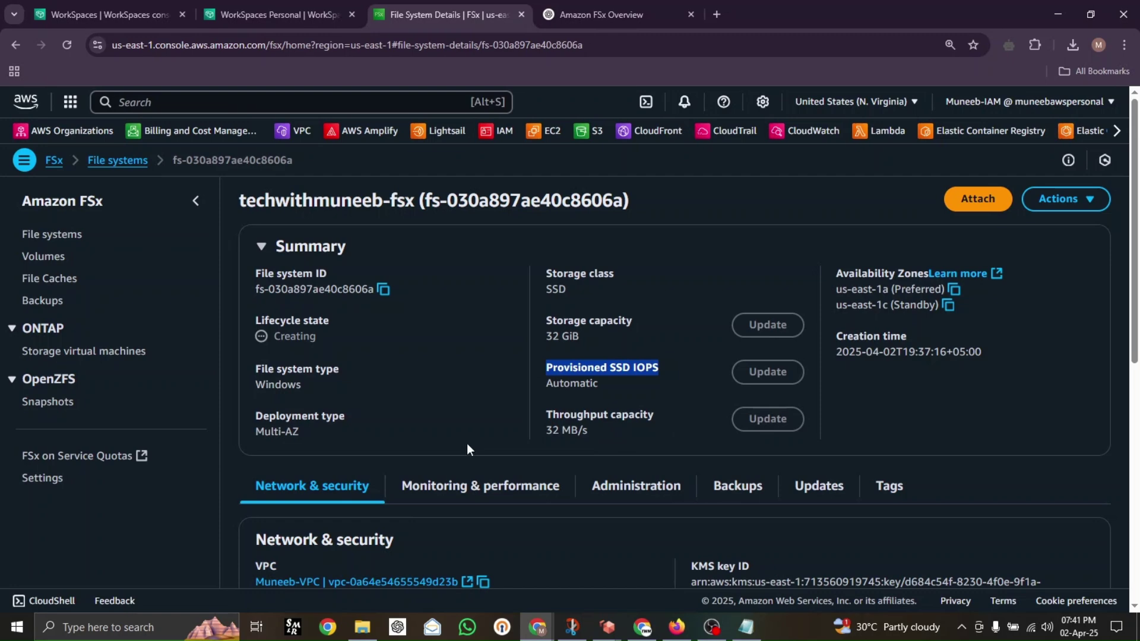
click(608, 408)
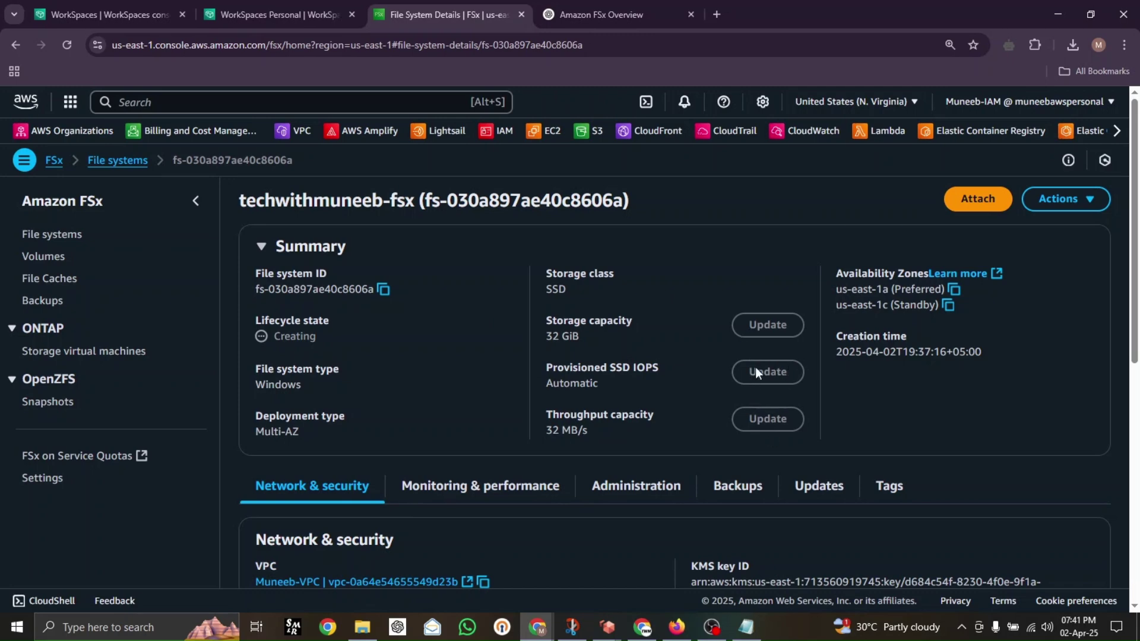
drag(589, 338, 545, 336)
click(612, 348)
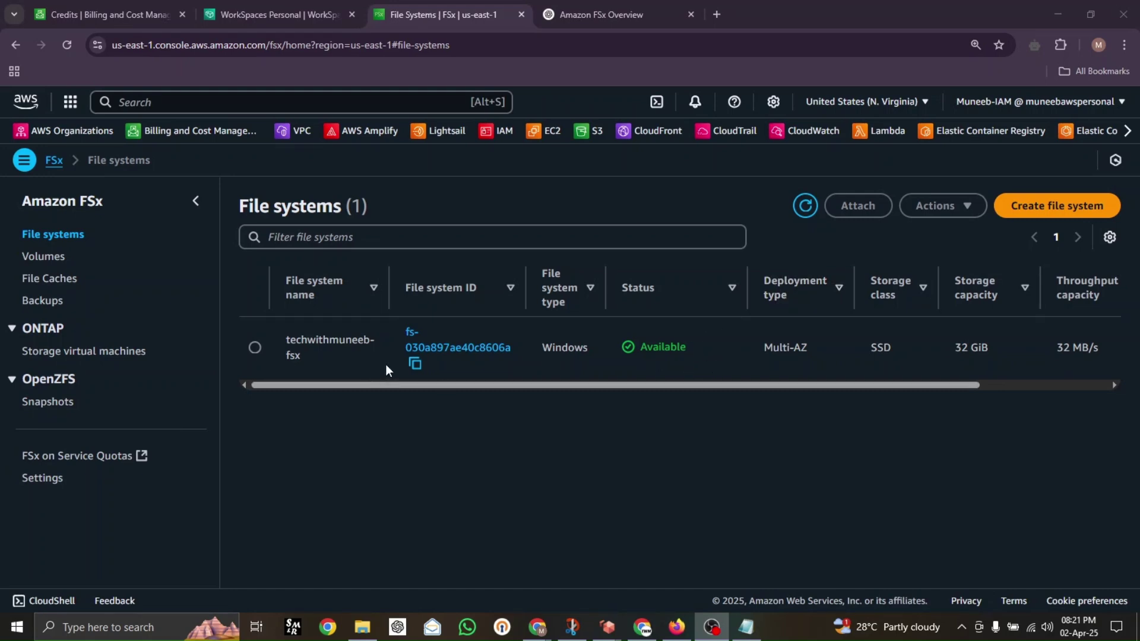
Step: Copy the "net use Z:" command with the default DNS name from the attach instructions of techwithmuneeb-fsx, and close them
click(255, 347)
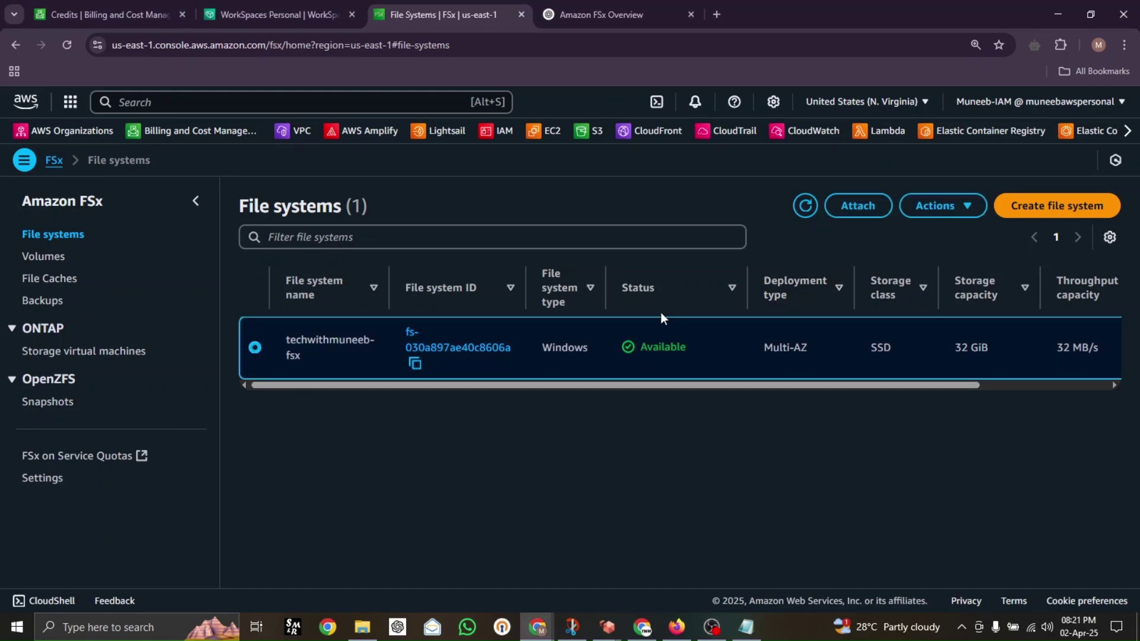
click(872, 203)
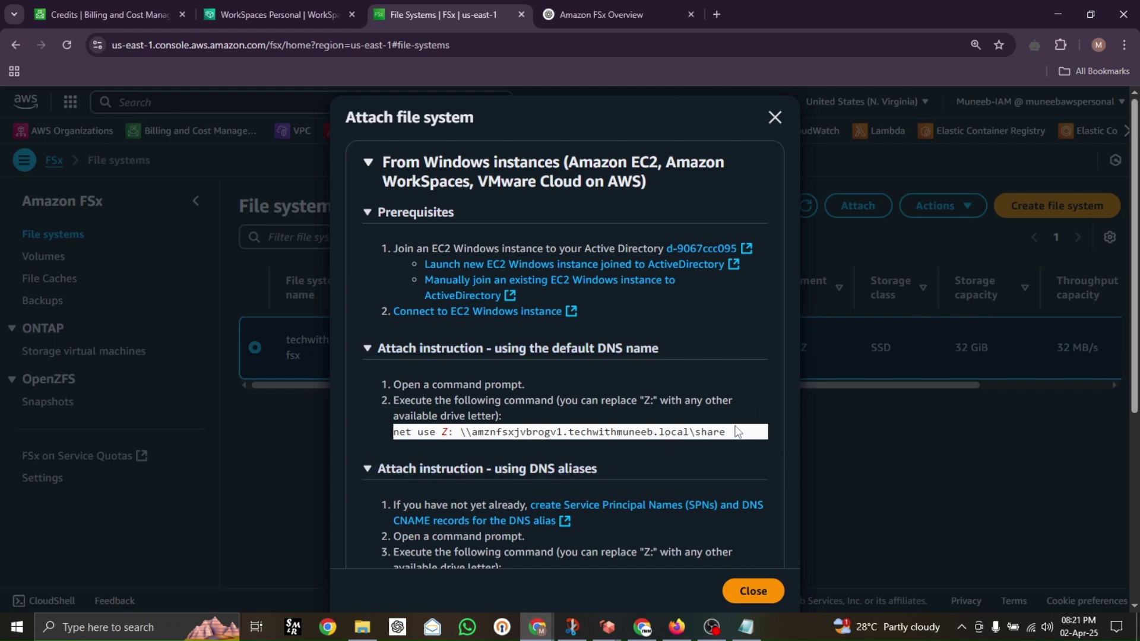
triple_click(461, 431)
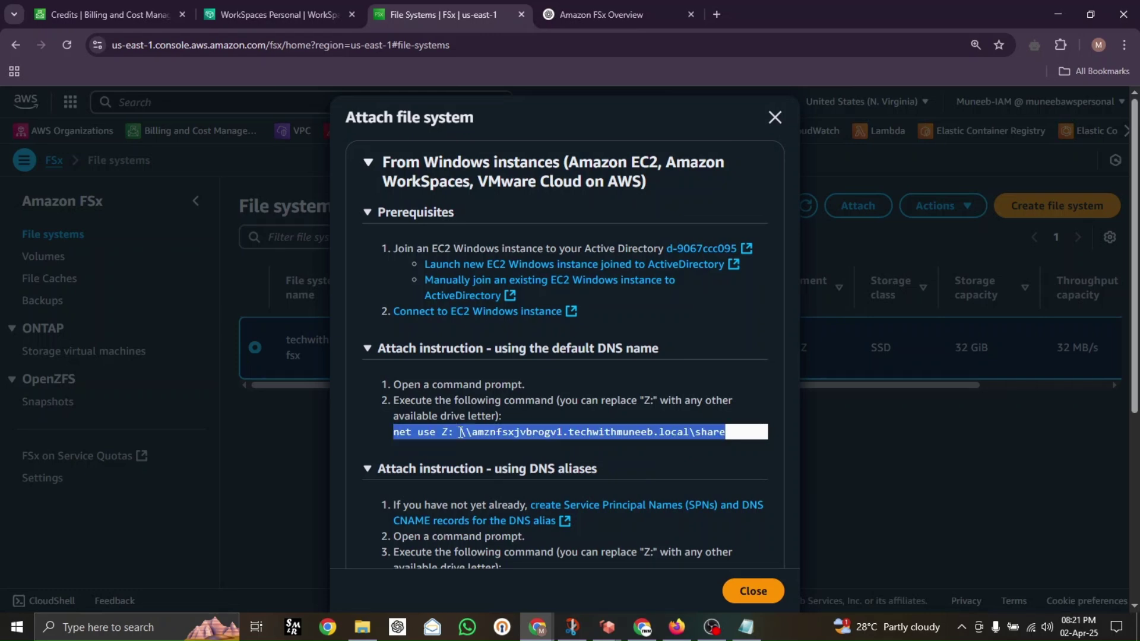
right_click(526, 437)
click(531, 446)
click(857, 466)
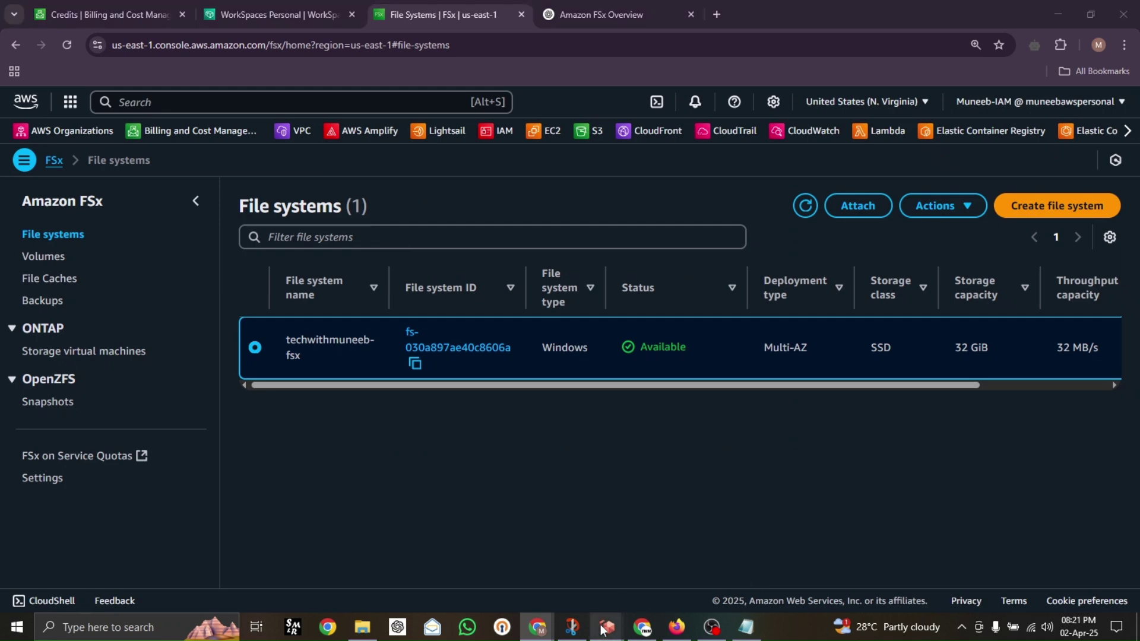
Step: Switch to the first Amazon WorkSpaces desktop and open This PC in its File Explorer, showing the View options
mouse_move(607, 625)
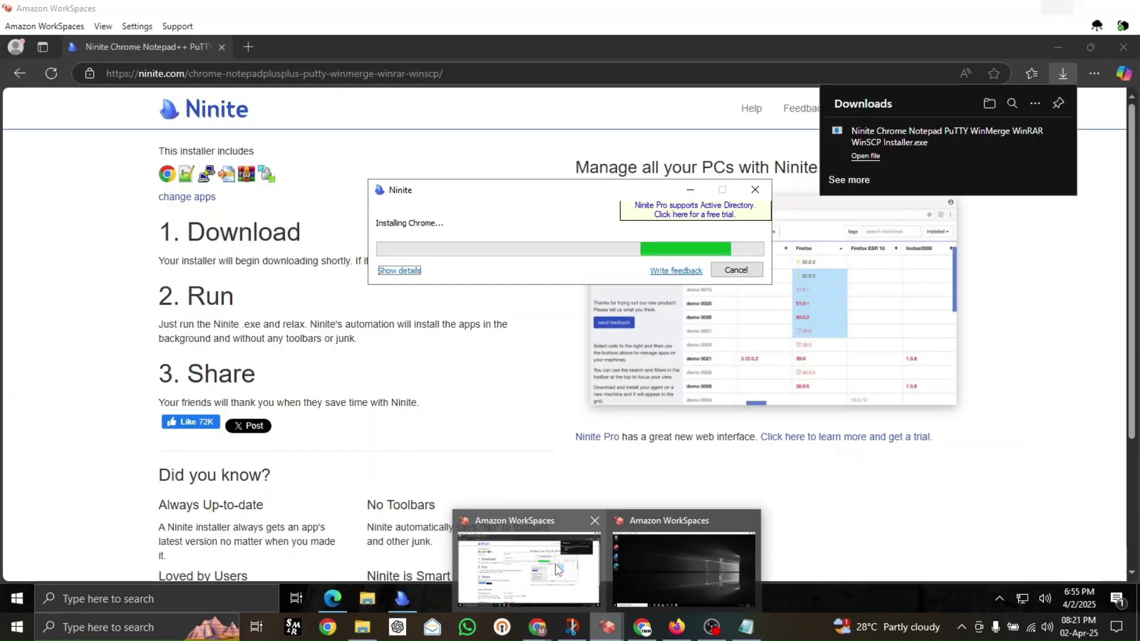
click(555, 564)
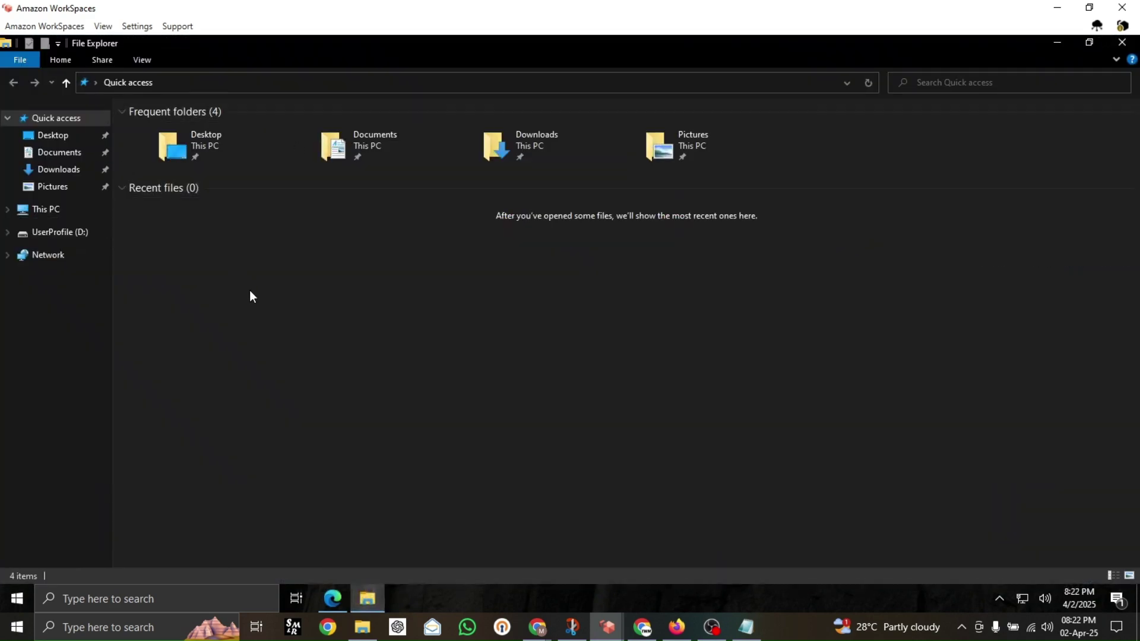
click(36, 212)
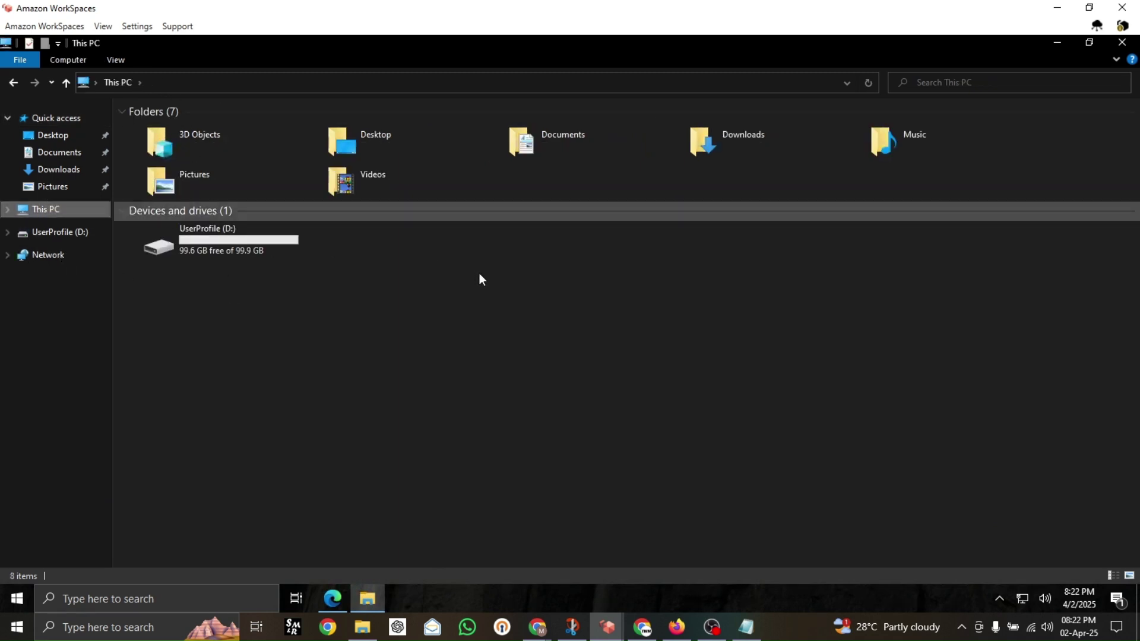
click(116, 61)
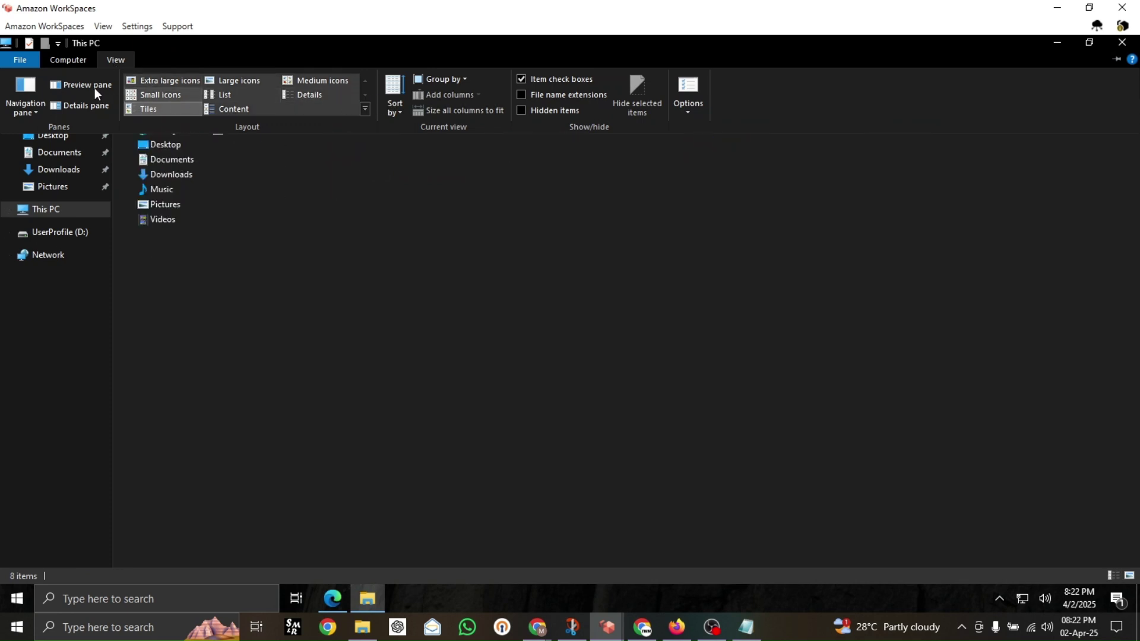
Step: Start mapping a network drive as Z: and paste the copied net use command as its folder
click(64, 61)
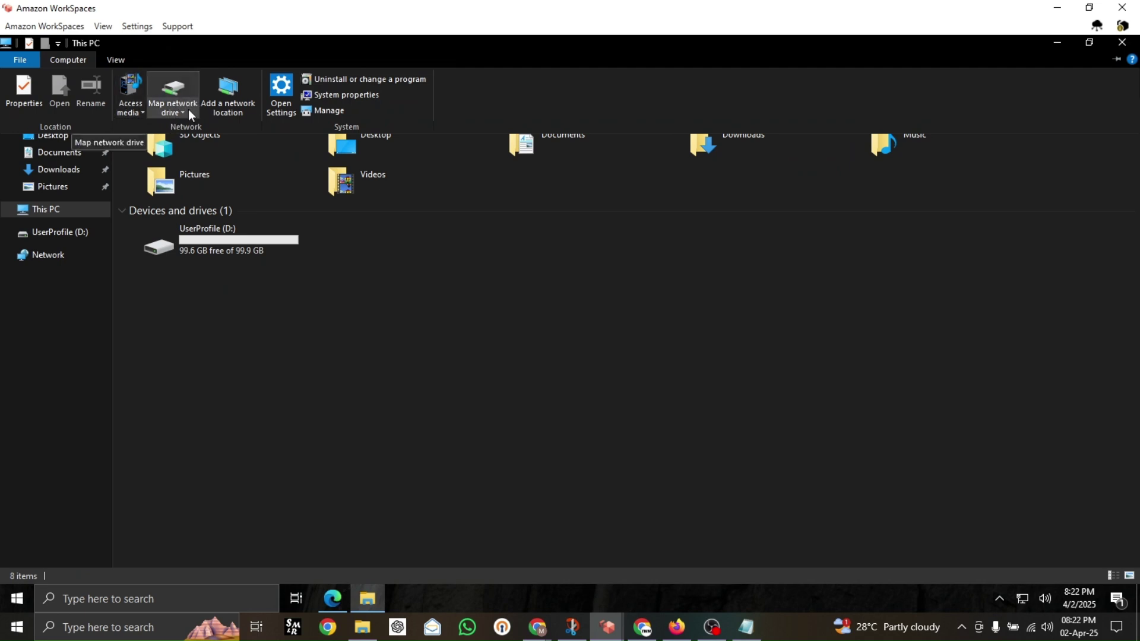
click(189, 111)
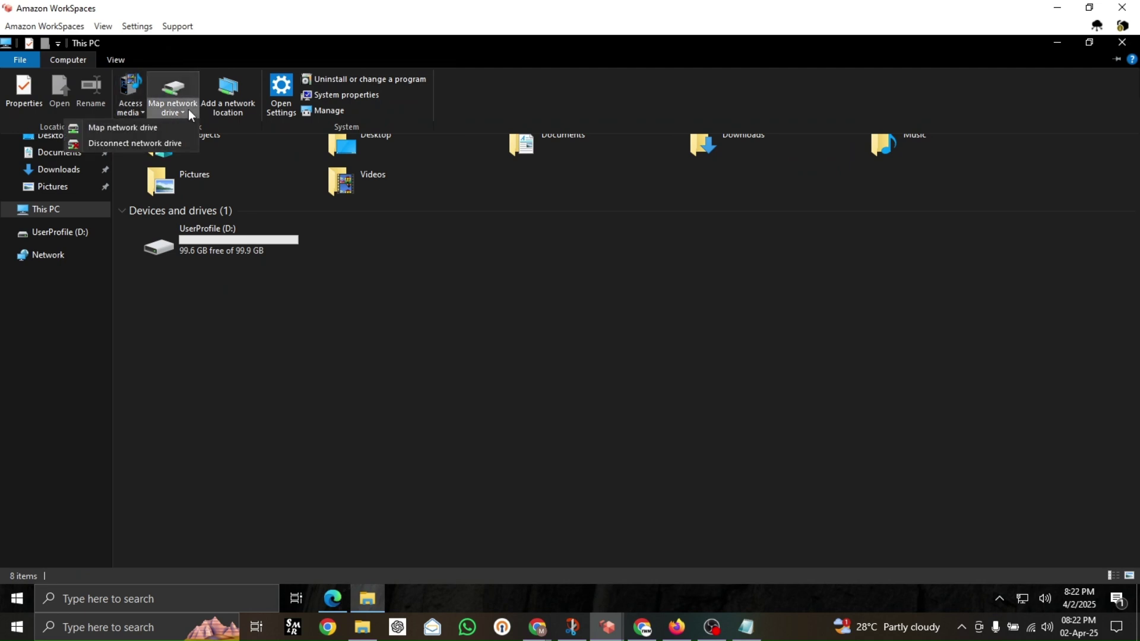
click(153, 127)
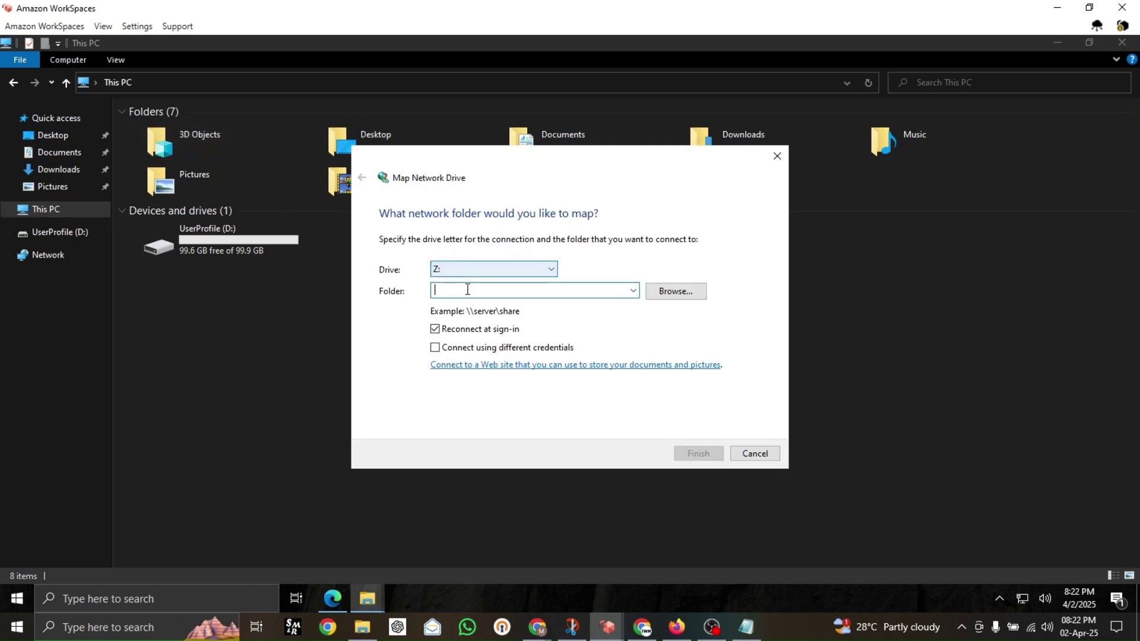
click(465, 289)
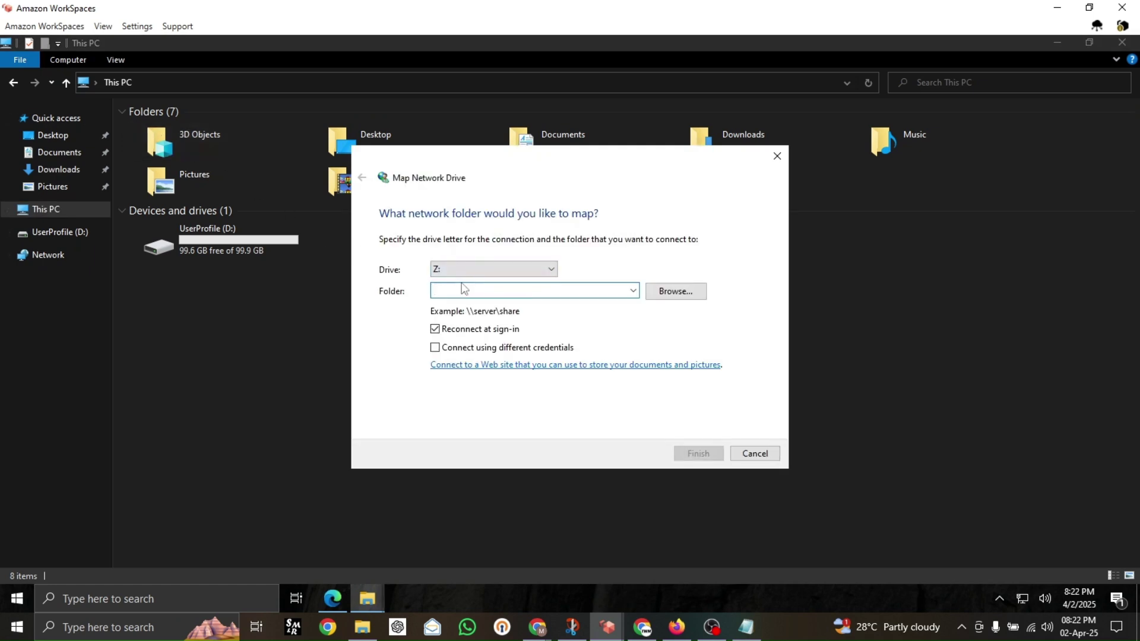
key(ctrl+v)
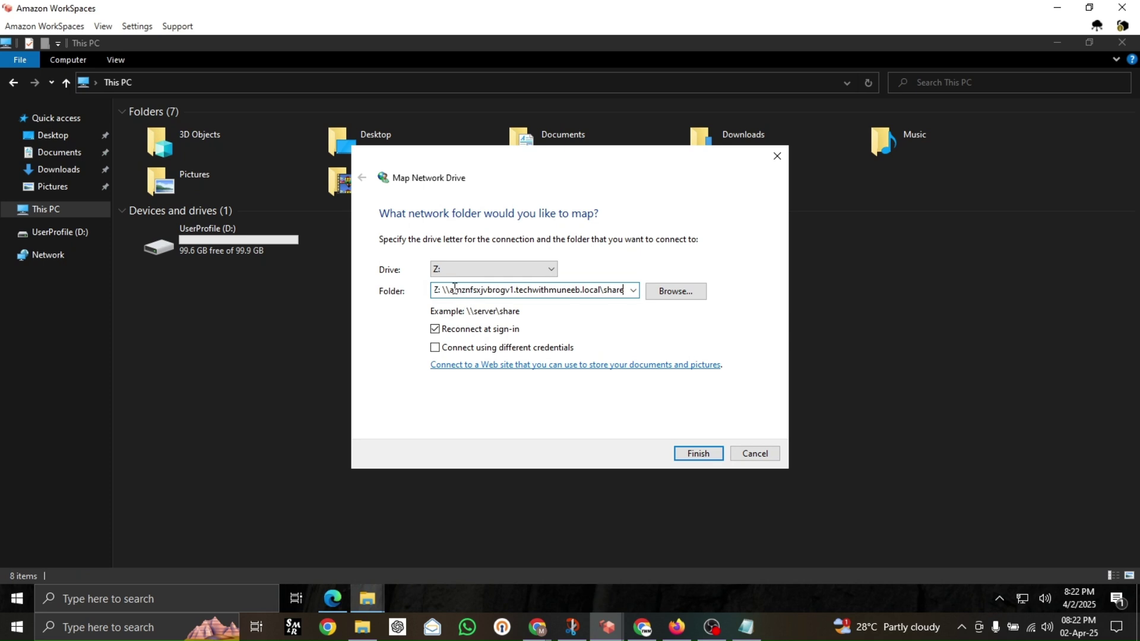
Step: Trim the folder to amznfsxjvbrogv1.techwithmuneeb.local\share, try to connect drive Z: to it, and cancel the mapping
drag(450, 290, 416, 289)
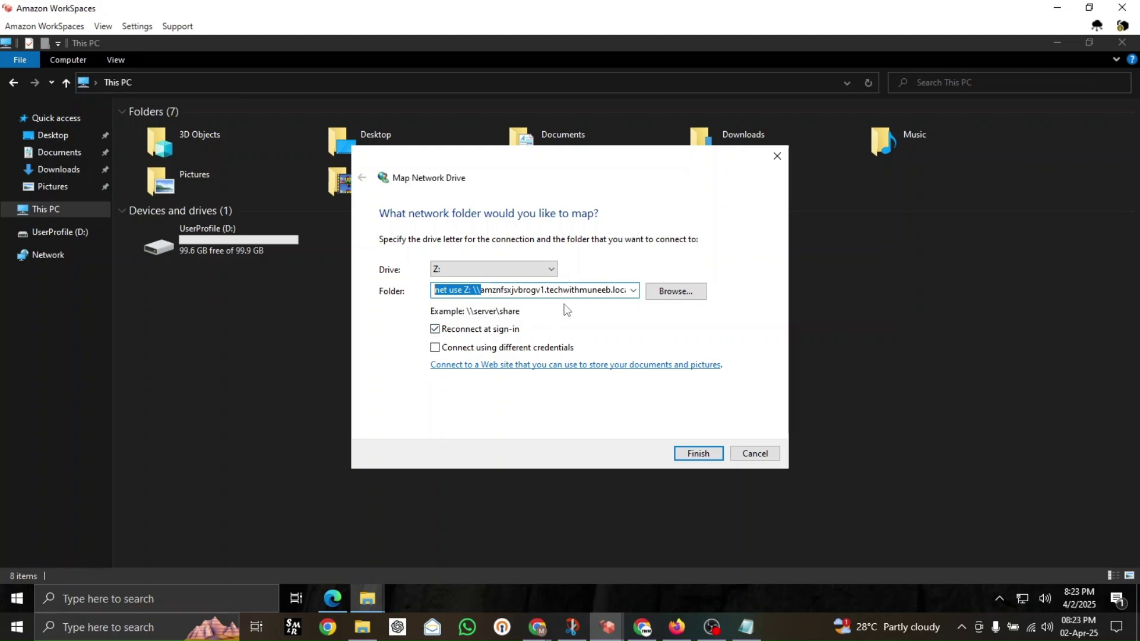
key(BackSpace)
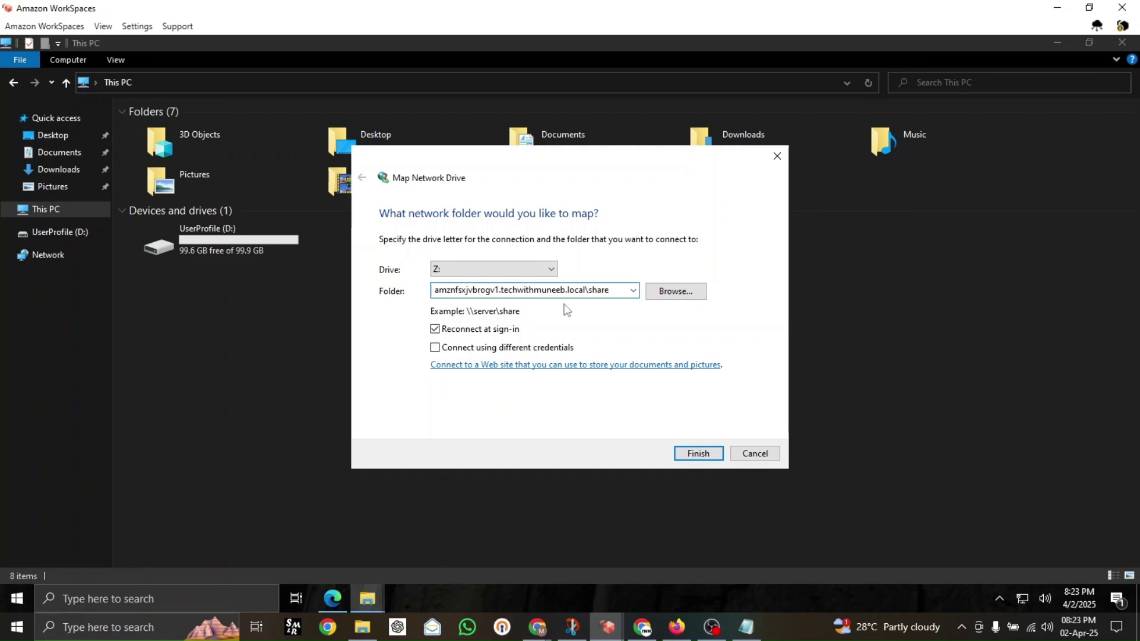
click(699, 453)
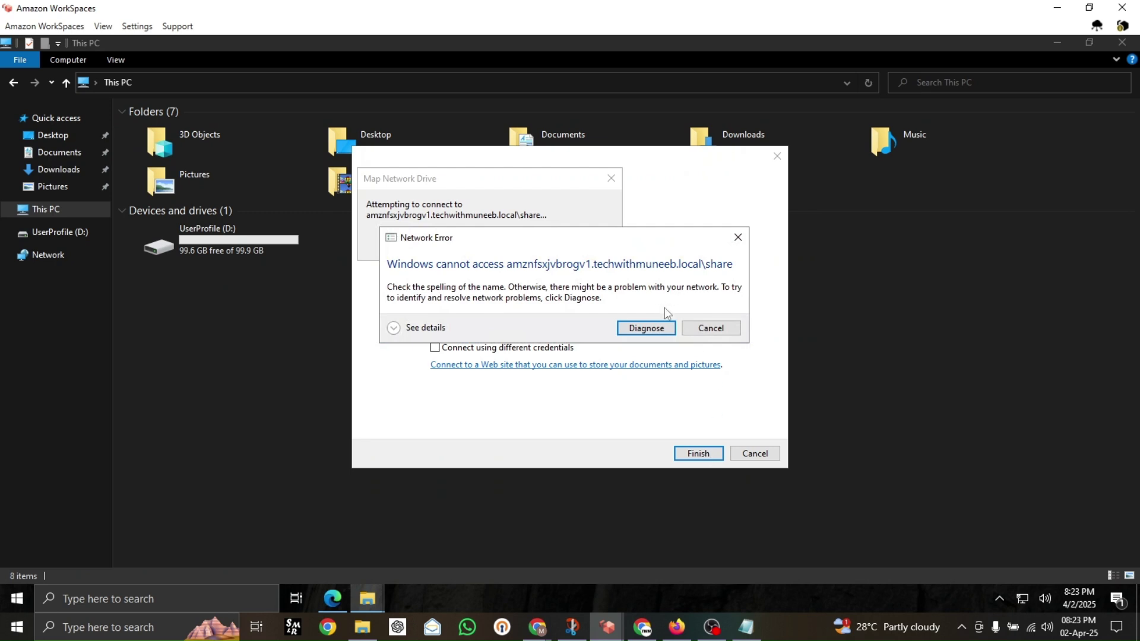
click(711, 328)
click(754, 454)
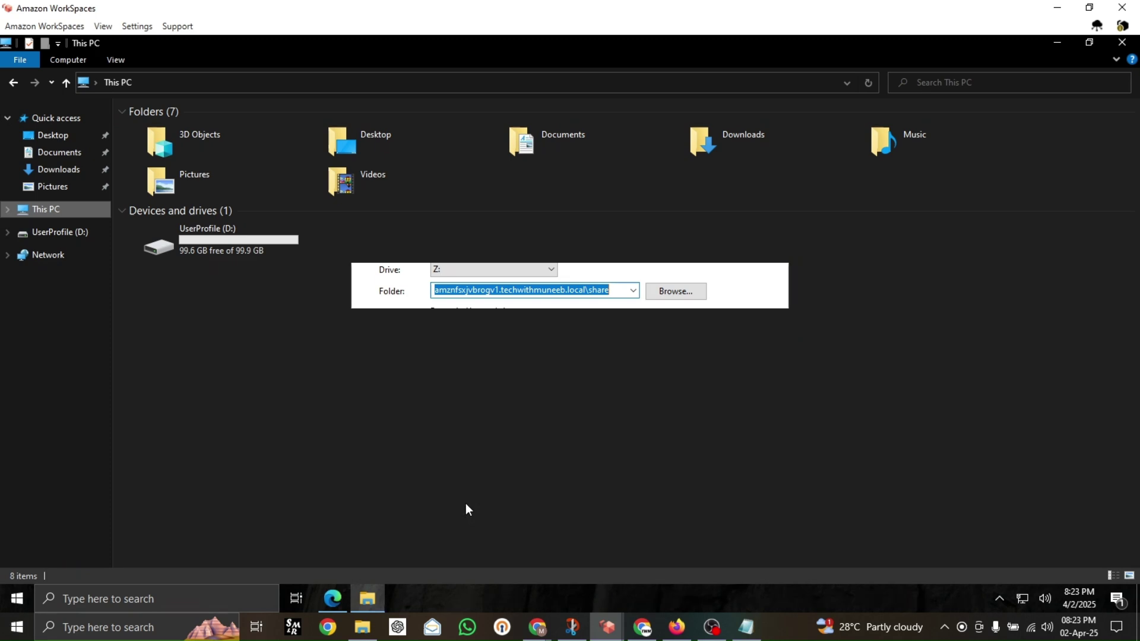
Step: Open Command Prompt as administrator and run "net use Z: \\amznfsxjvbrogv1.techwithmuneeb.local\share"
key(super+s)
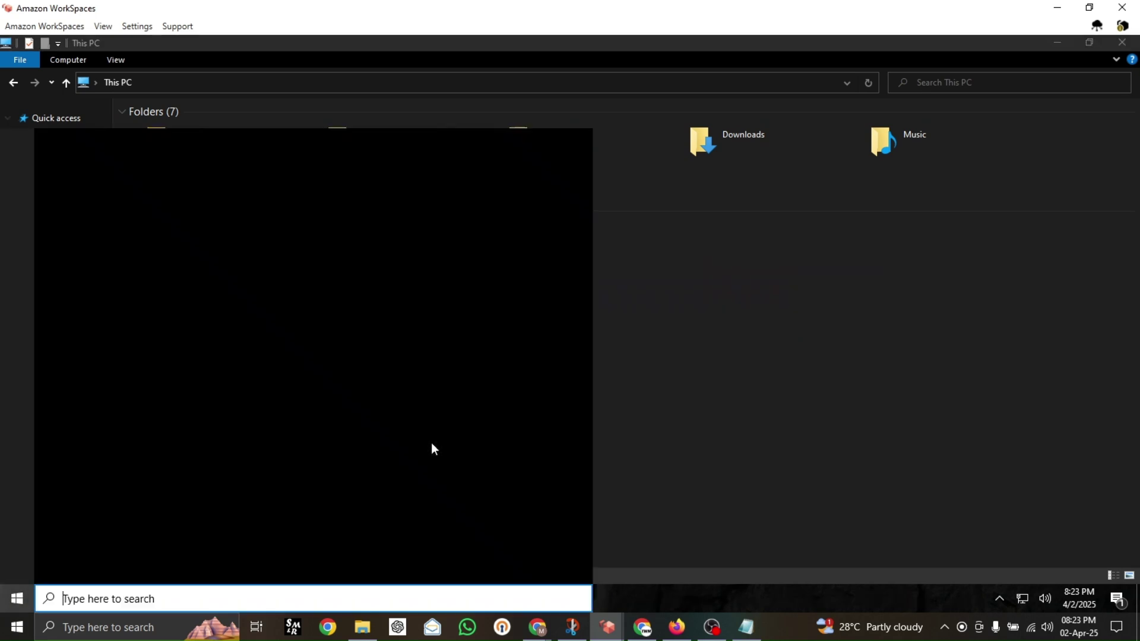
text(cmd)
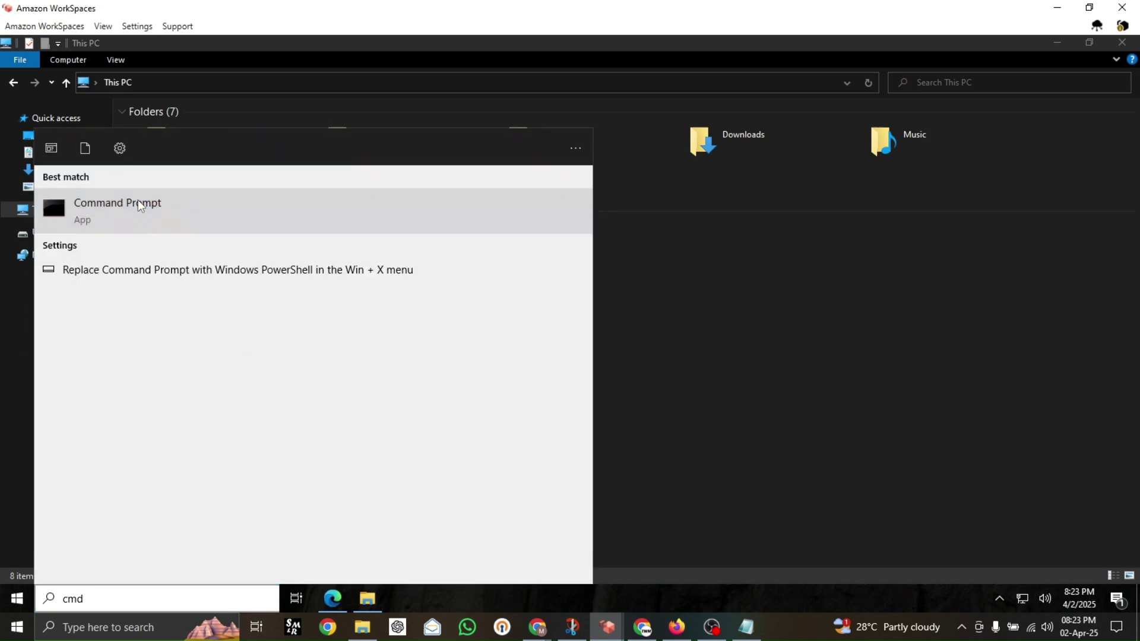
right_click(139, 202)
click(202, 219)
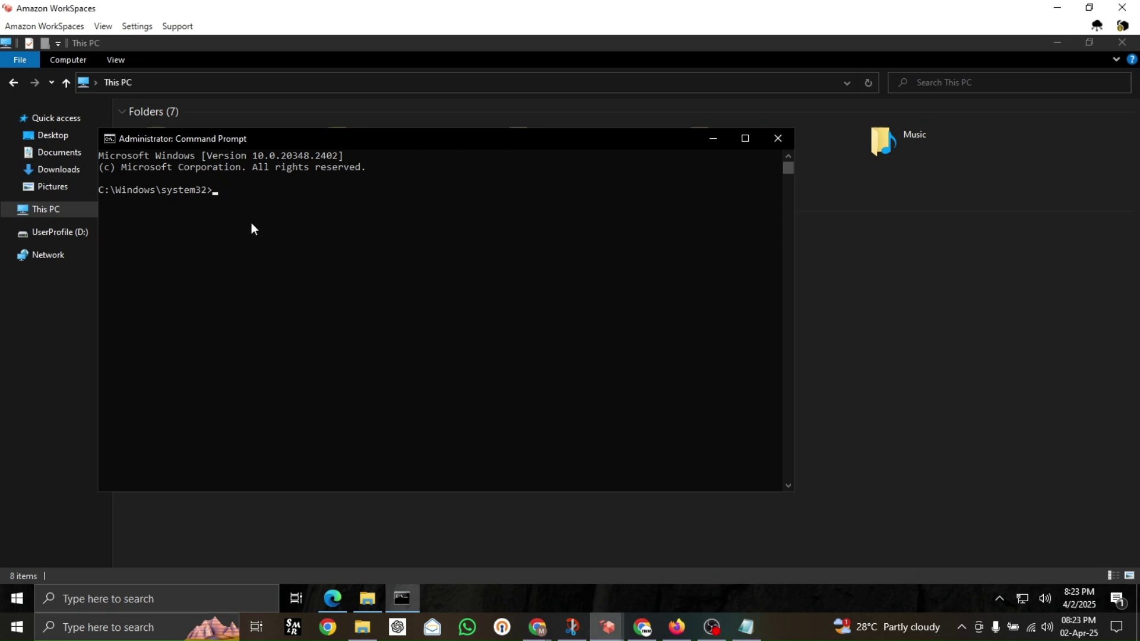
text(net use Z: \\amznfsxjvbrogv1.techwithmuneeb.local\share)
key(Return)
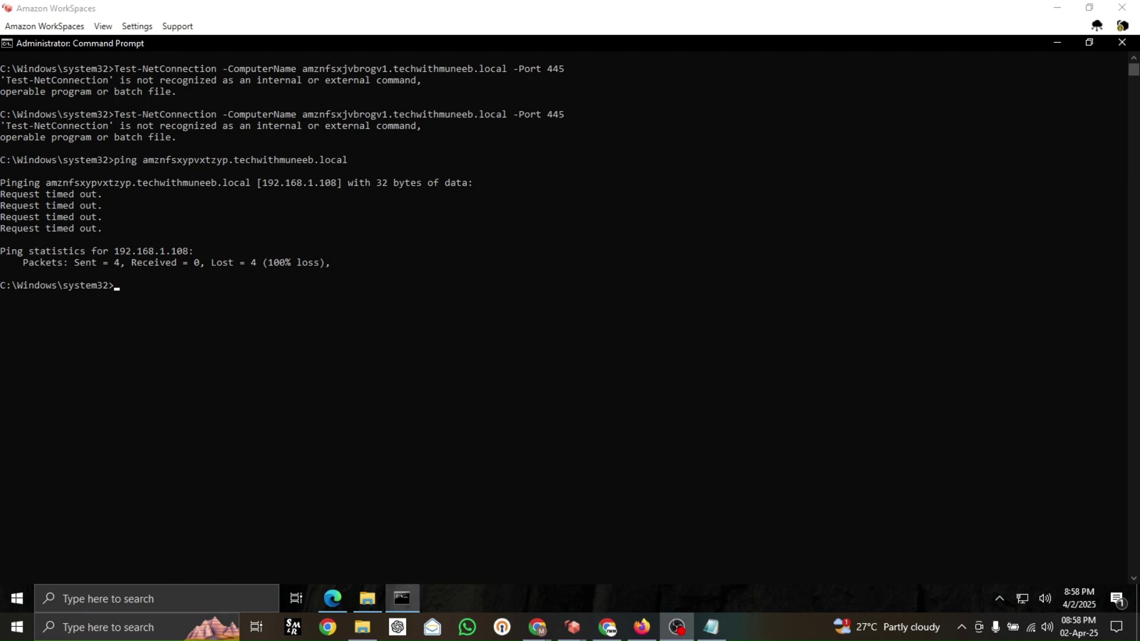
Step: Return to the WorkSpaces desktop, ping amznfsxjvbrogv1.techwithmuneeb.local, and stop the ping early
key(alt+Tab)
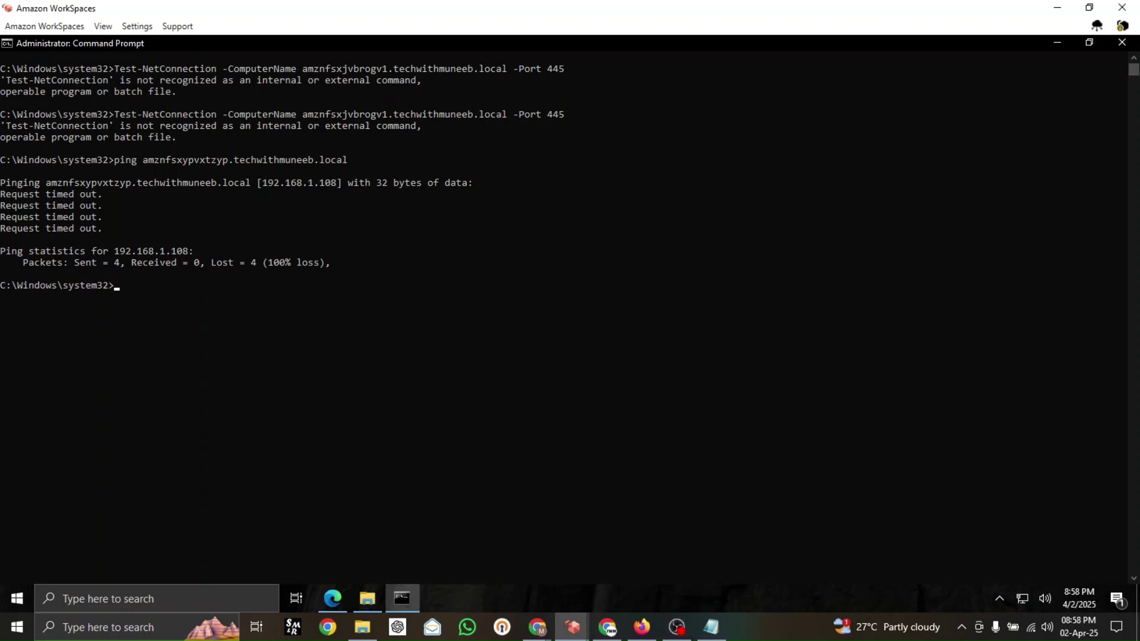
key(Up)
key(Up)
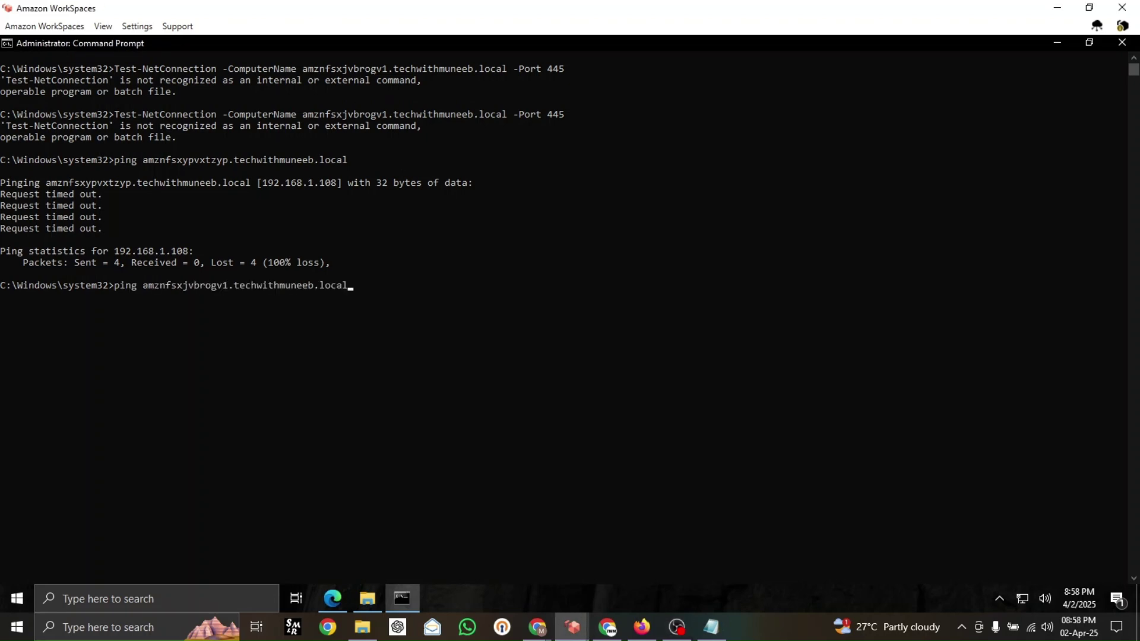
key(Return)
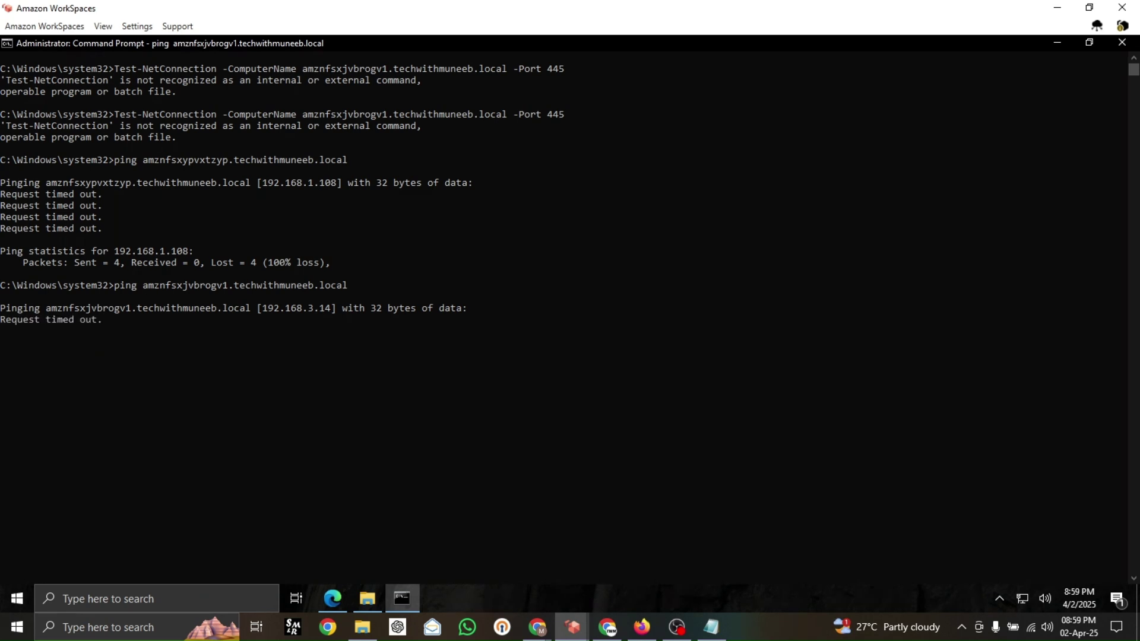
key(ctrl+c)
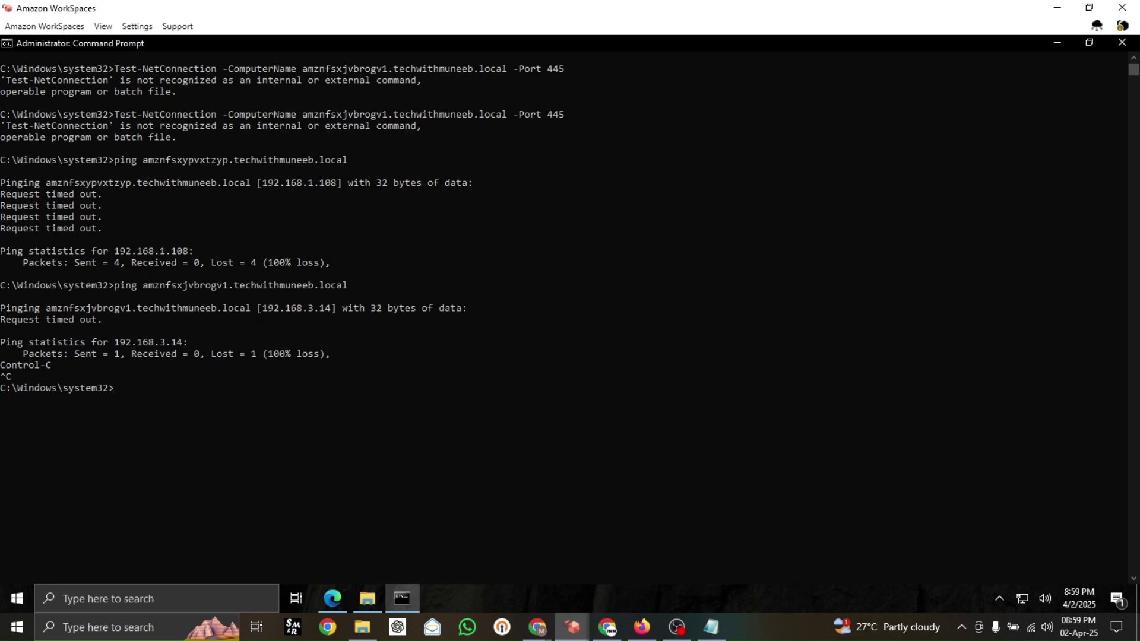
text(net use Z: \\amznfsxjvbrogv1.techwithmuneeb.local\share\)
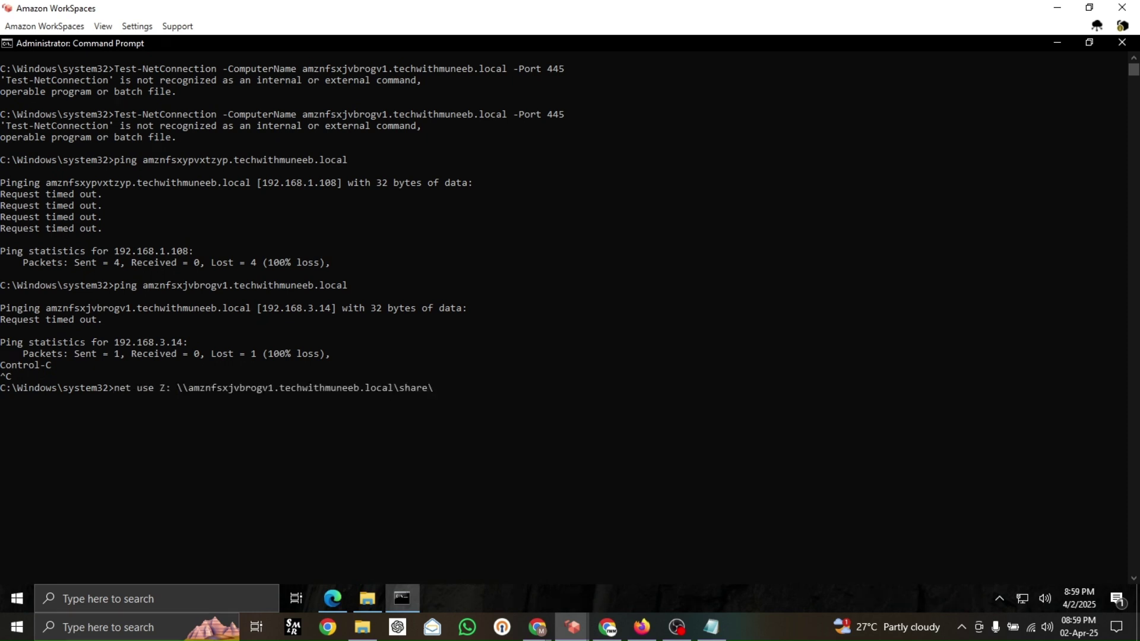
key(BackSpace)
key(BackSpace)
key(BackSpace)
key(BackSpace)
key(BackSpace)
key(BackSpace)
key(BackSpace)
key(BackSpace)
key(BackSpace)
key(BackSpace)
key(BackSpace)
key(BackSpace)
key(BackSpace)
key(BackSpace)
key(BackSpace)
key(BackSpace)
key(BackSpace)
key(BackSpace)
key(BackSpace)
key(BackSpace)
key(BackSpace)
key(BackSpace)
key(BackSpace)
key(BackSpace)
key(BackSpace)
key(BackSpace)
key(BackSpace)
key(BackSpace)
key(BackSpace)
key(BackSpace)
key(BackSpace)
key(BackSpace)
key(BackSpace)
key(BackSpace)
key(BackSpace)
key(BackSpace)
key(BackSpace)
key(BackSpace)
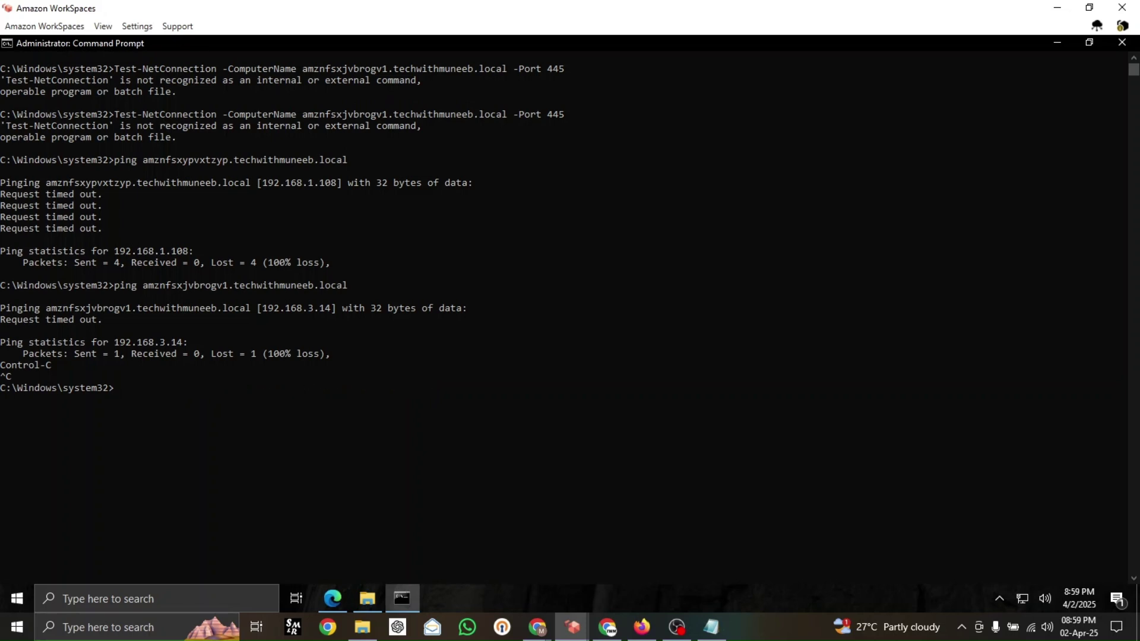
Step: Ping the file server's IP address, 192.168.1.209
text(ping )
text(19)
key(BackSpace)
text(92.168.1.209)
key(Return)
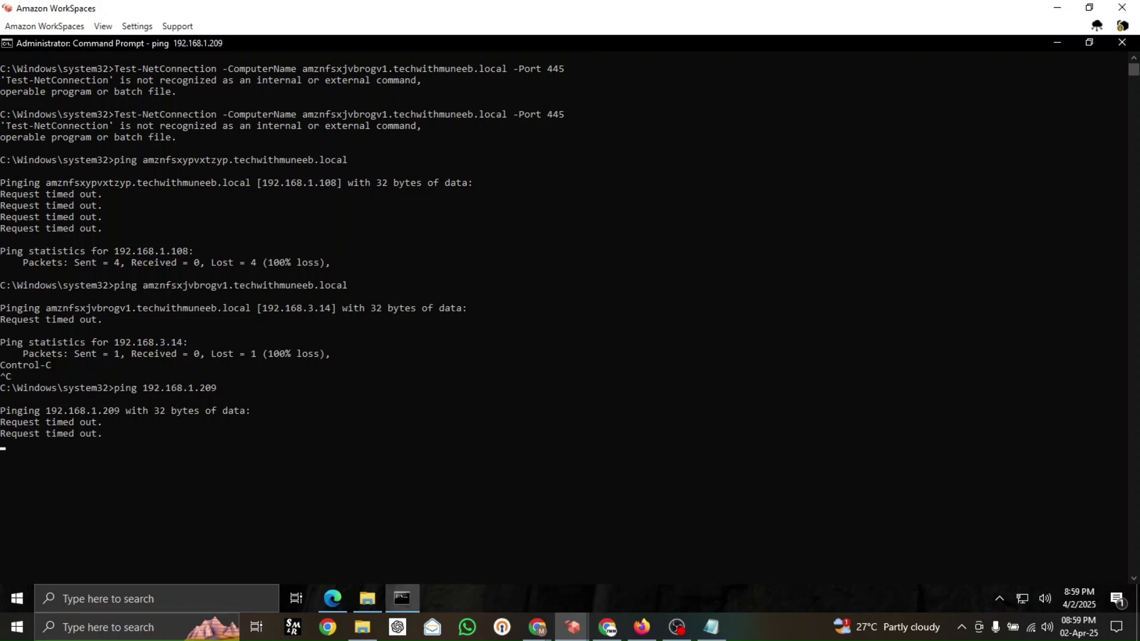
Step: Minimize the Command Prompt, start mapping drive Z: again, and undo the security group ID pasted as the folder
click(1058, 42)
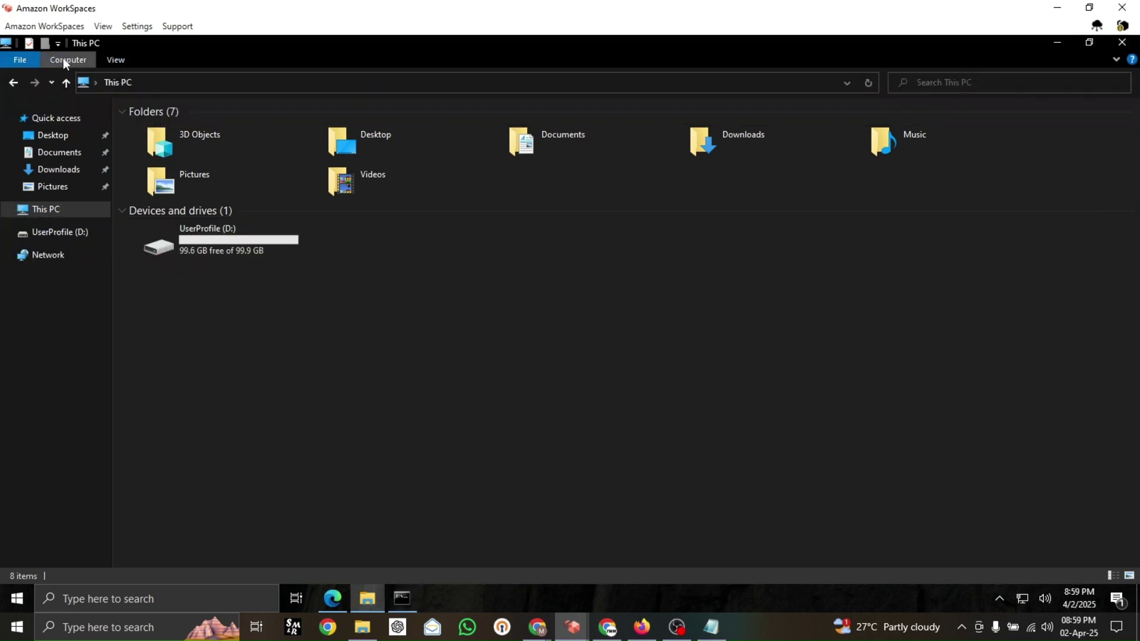
click(65, 60)
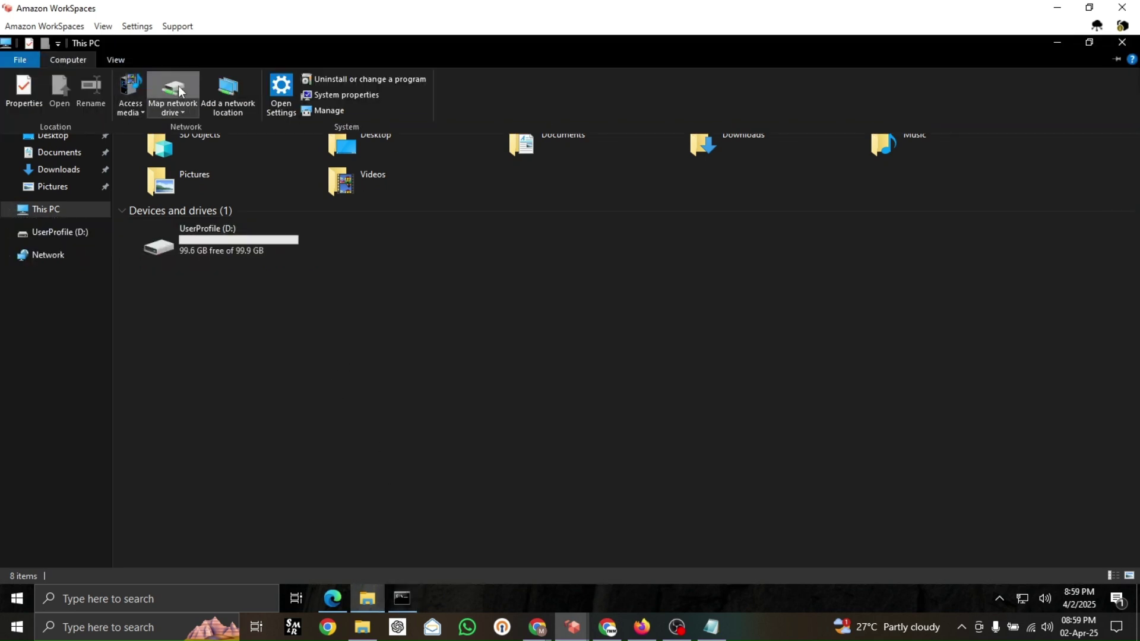
click(176, 91)
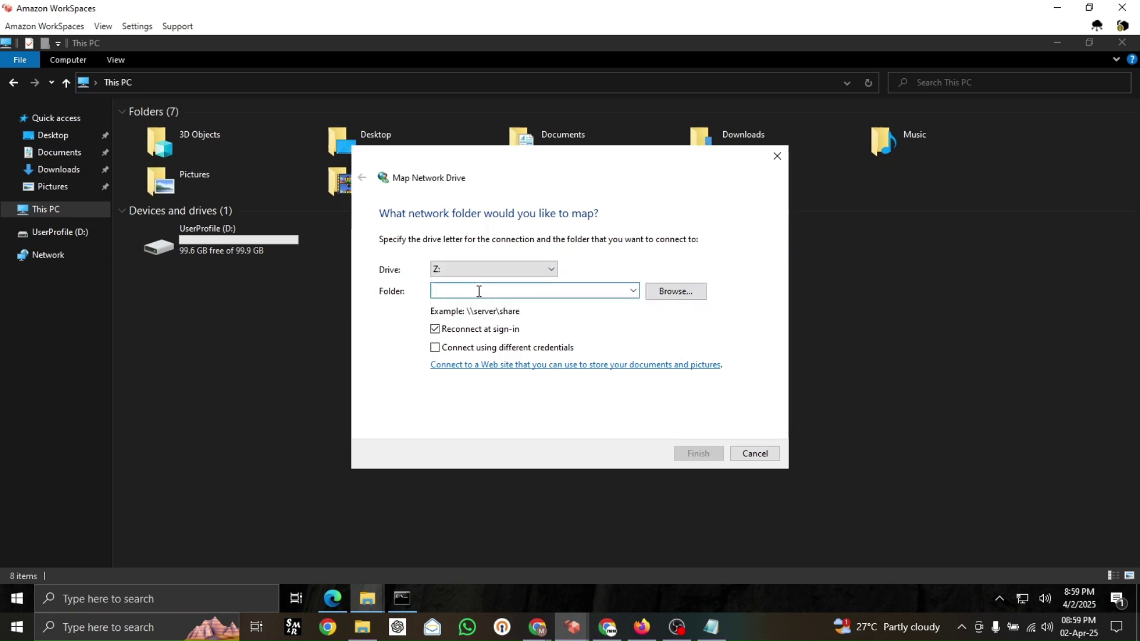
key(ctrl+v)
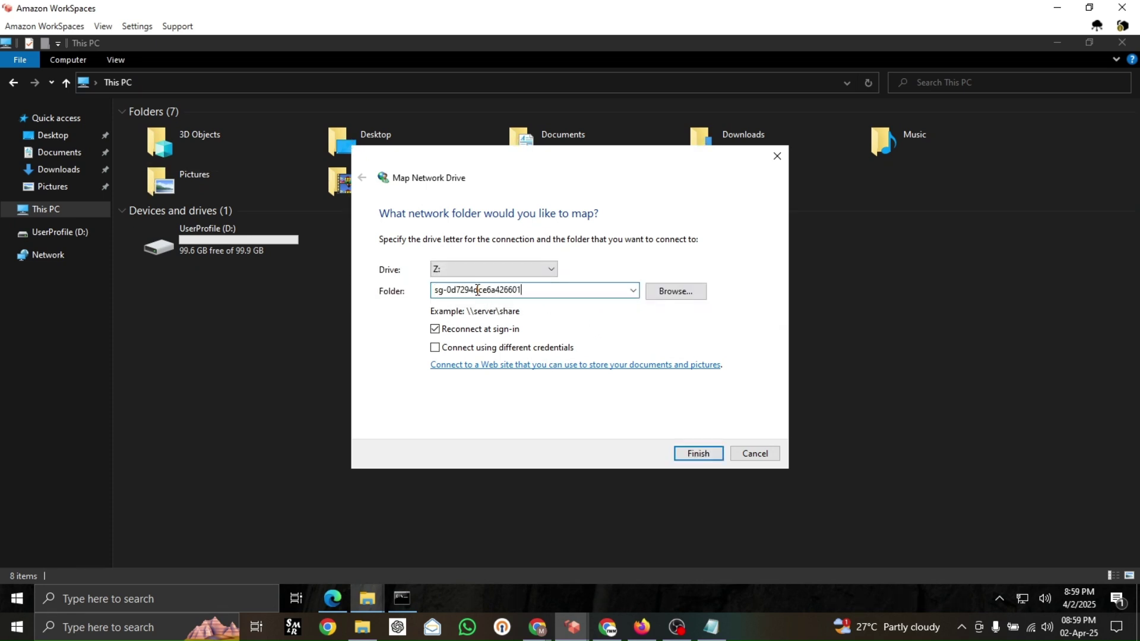
key(ctrl+z)
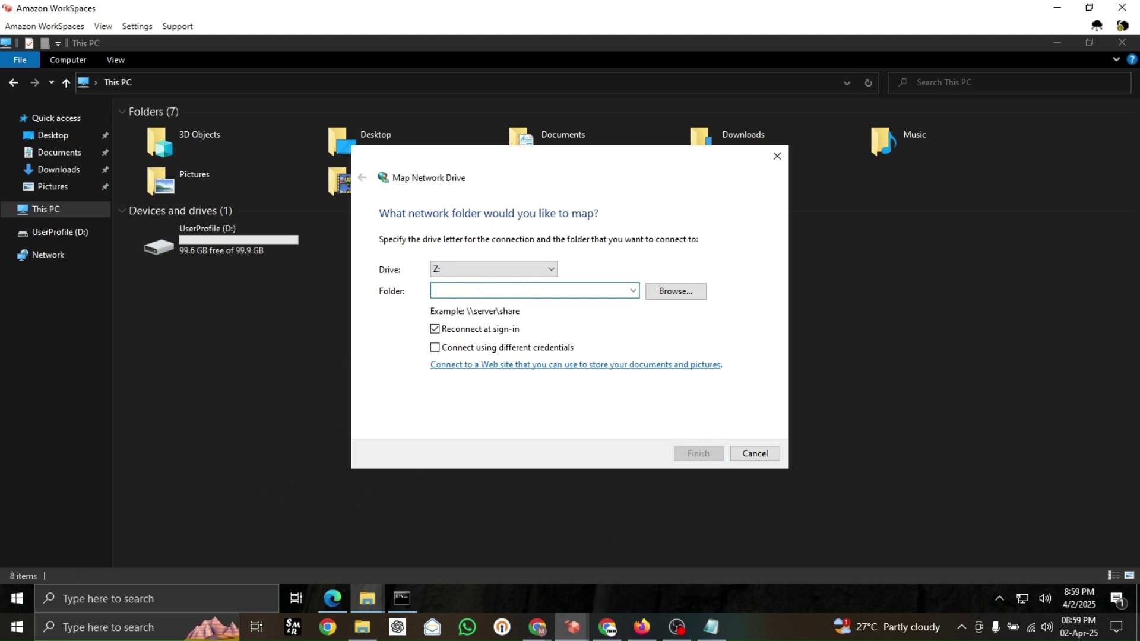
Step: Switch to the AWS console in Chrome and examine the network, security and subnet details of techwithmuneeb-fsx
mouse_move(538, 607)
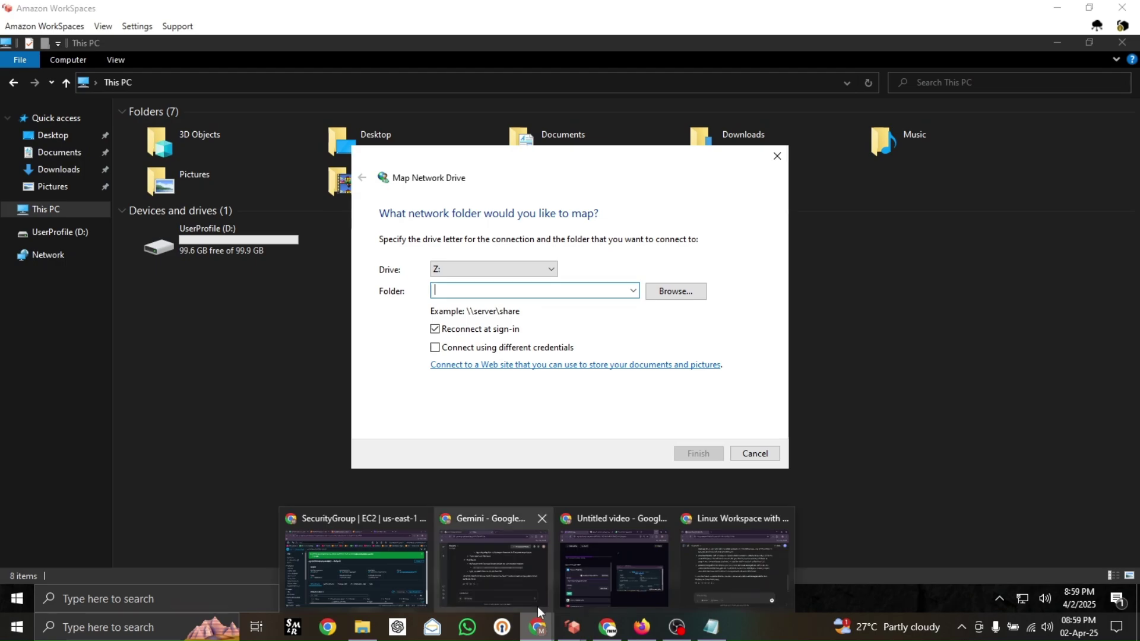
click(379, 577)
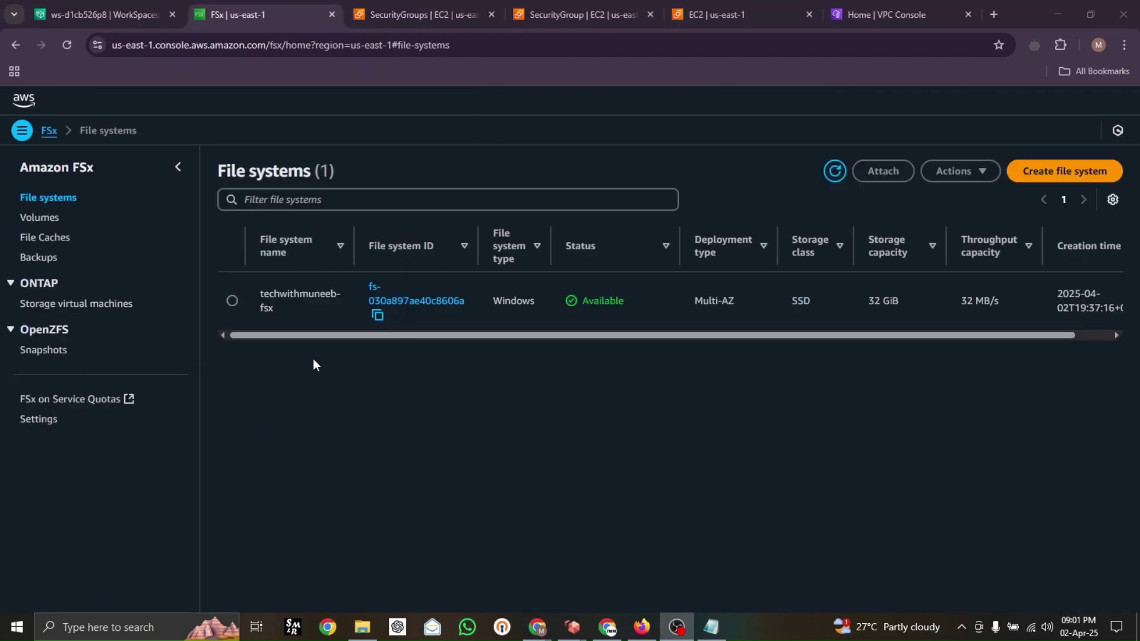
click(389, 301)
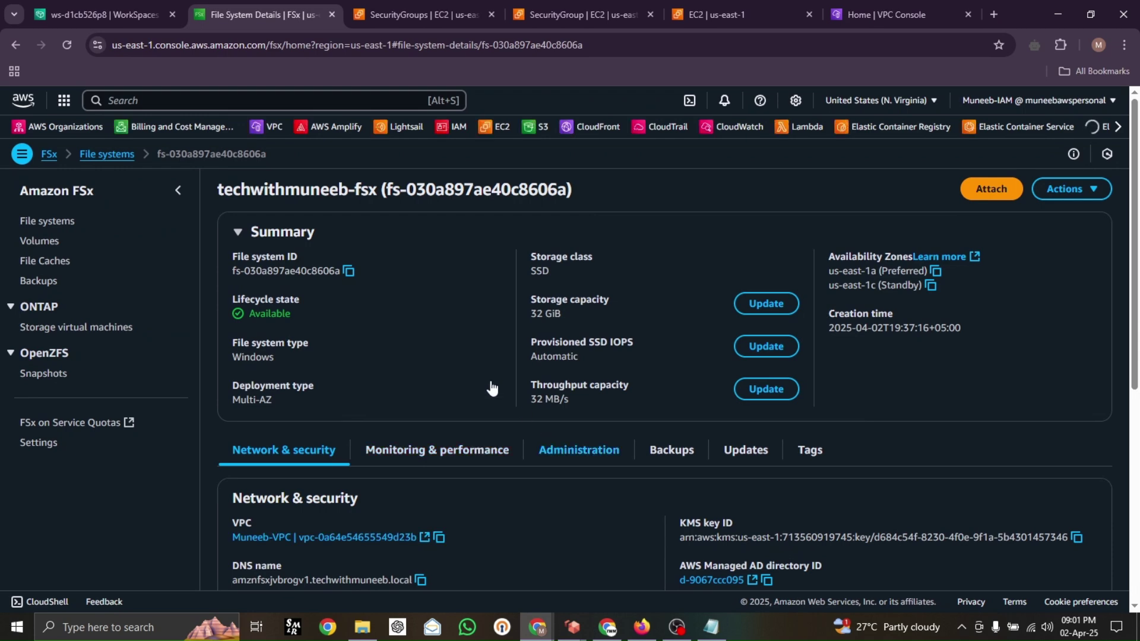
scroll(362, 338, down, 3)
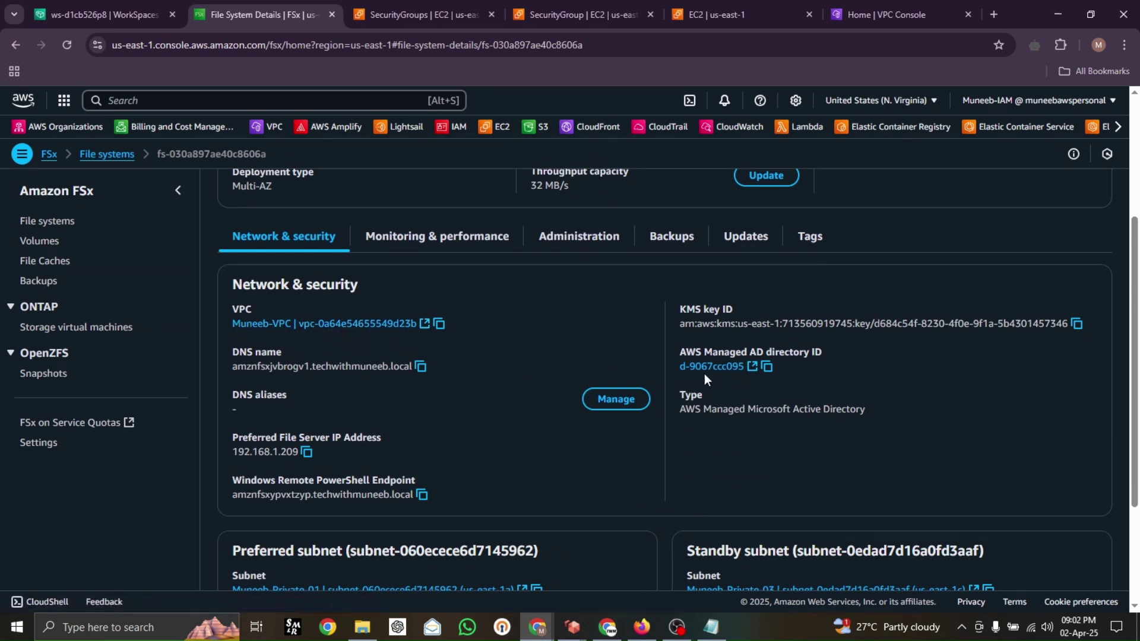
scroll(451, 392, down, 2)
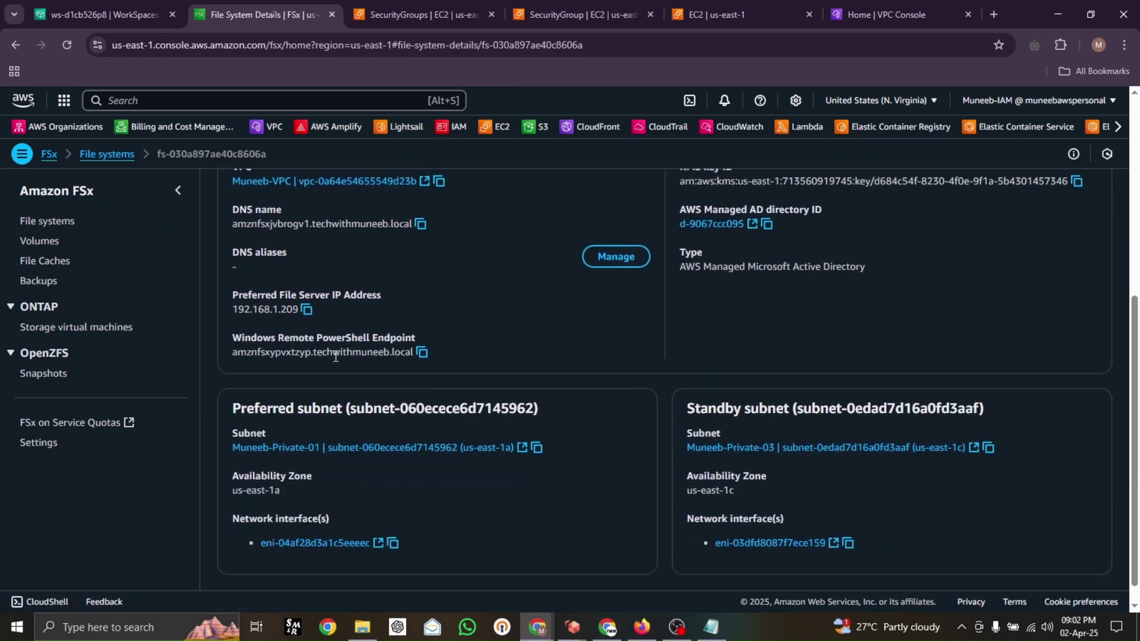
scroll(450, 506, down, 1)
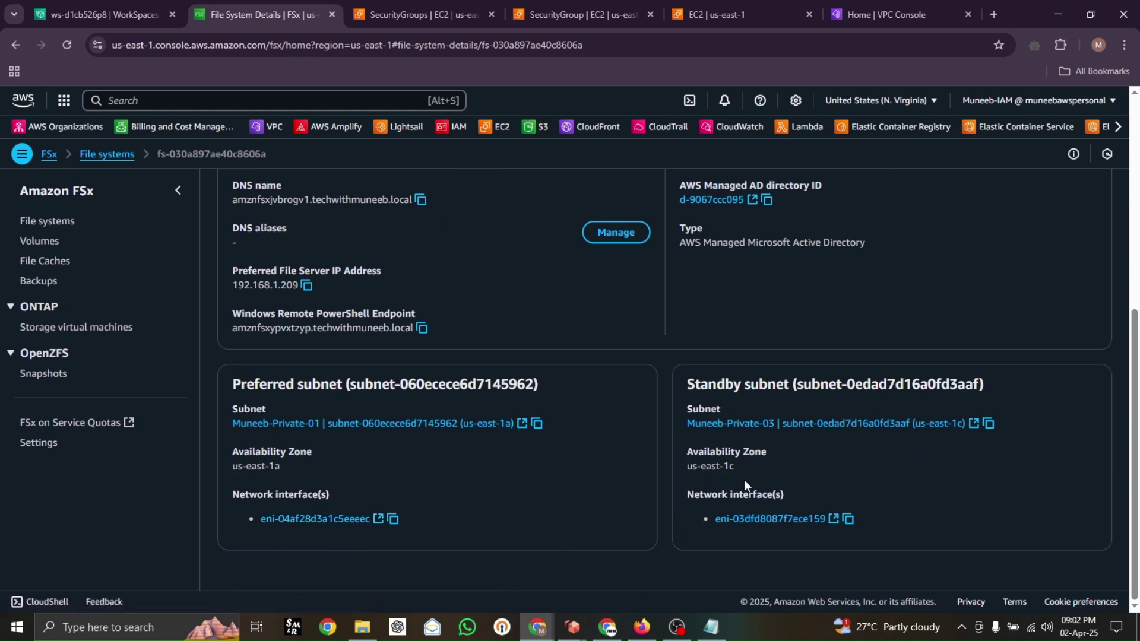
Step: Copy the standby subnet's network interface ID and look up eni-03dfd8087f7ece159 among the EC2 network interfaces
click(849, 520)
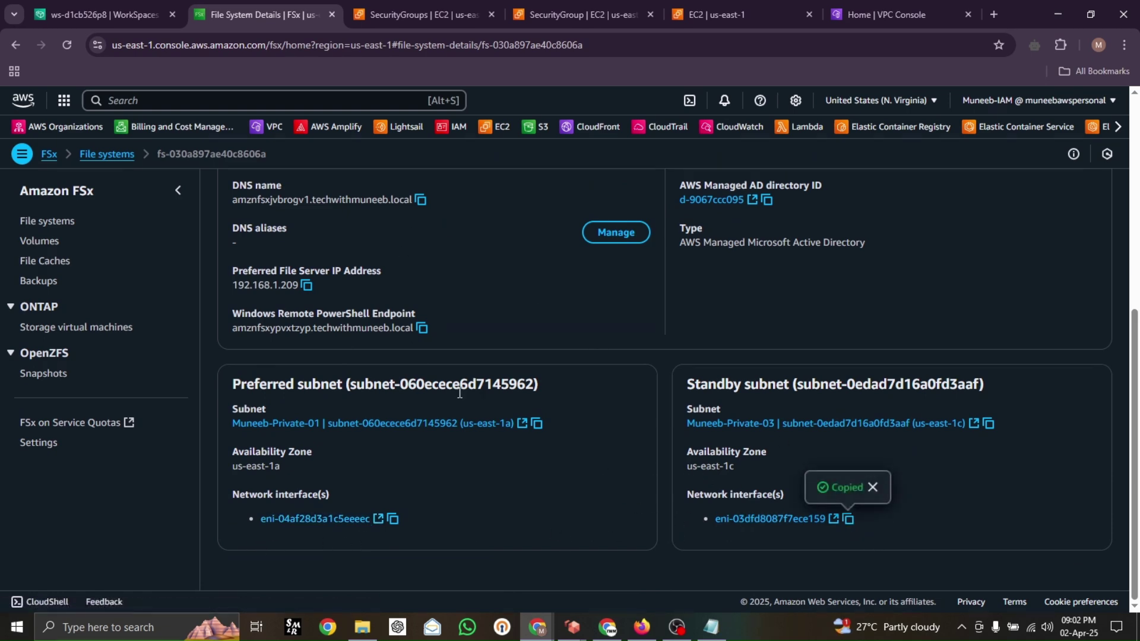
click(541, 2)
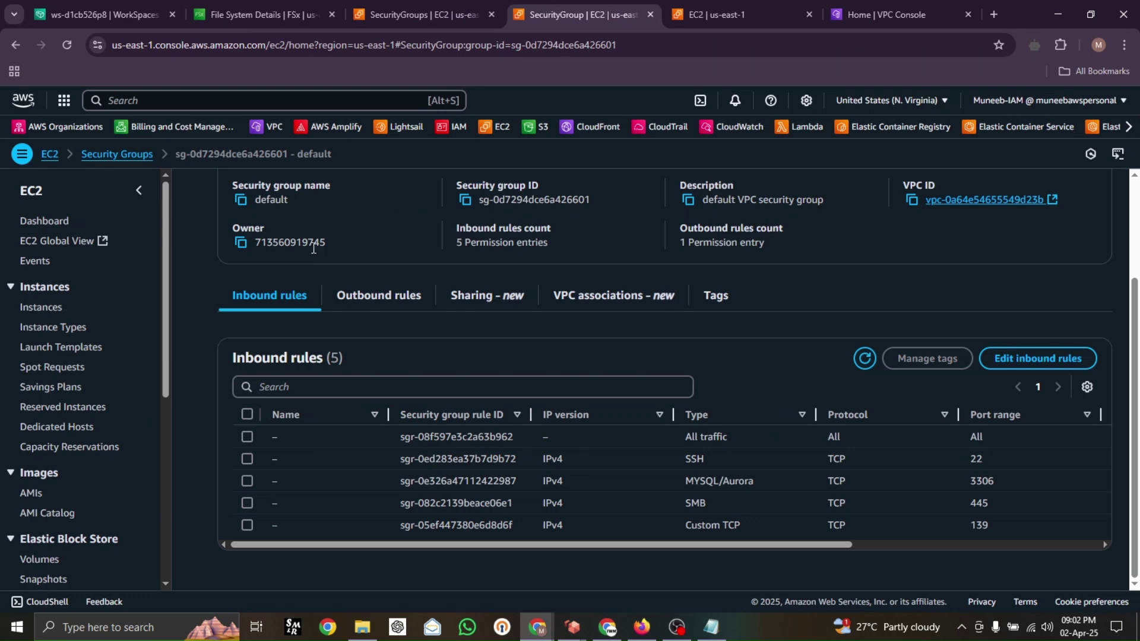
click(727, 4)
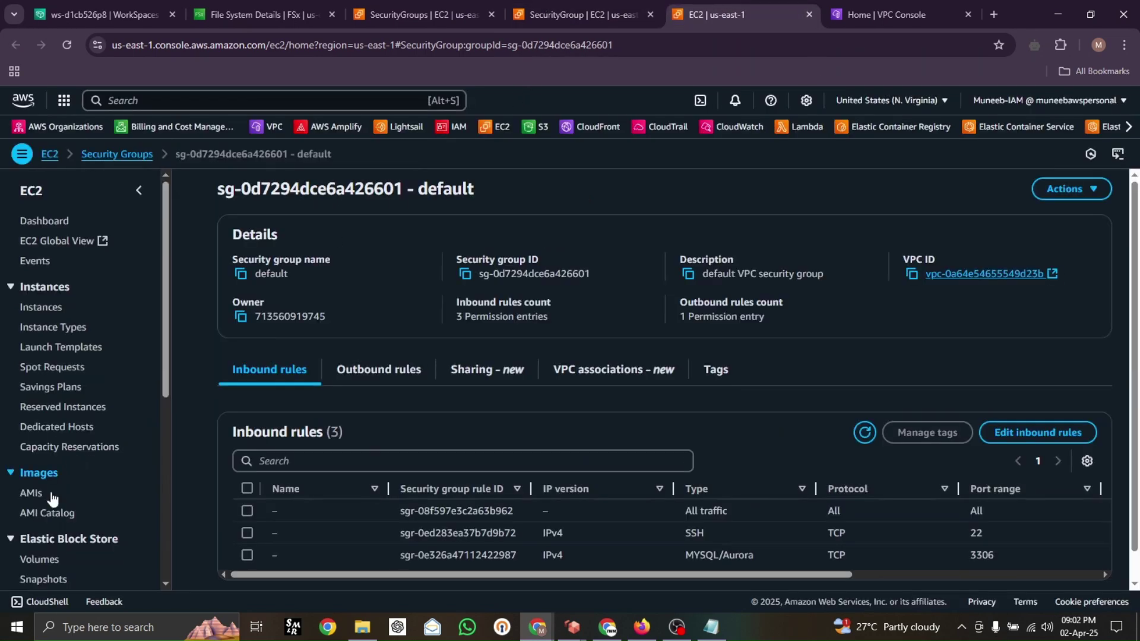
scroll(68, 511, down, 3)
scroll(67, 517, down, 3)
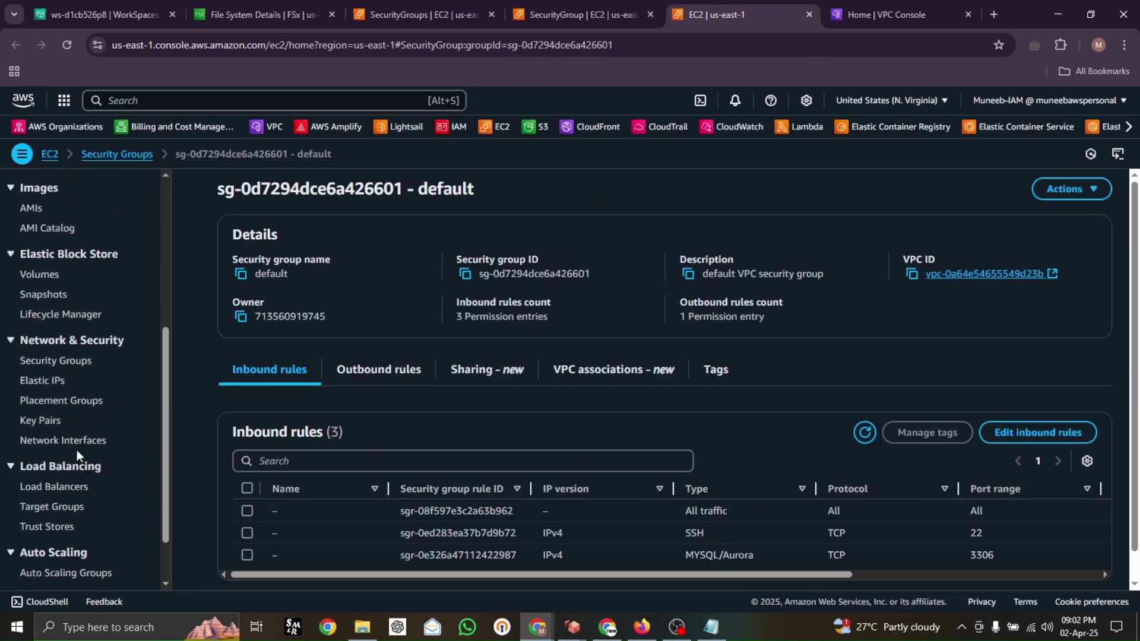
click(76, 441)
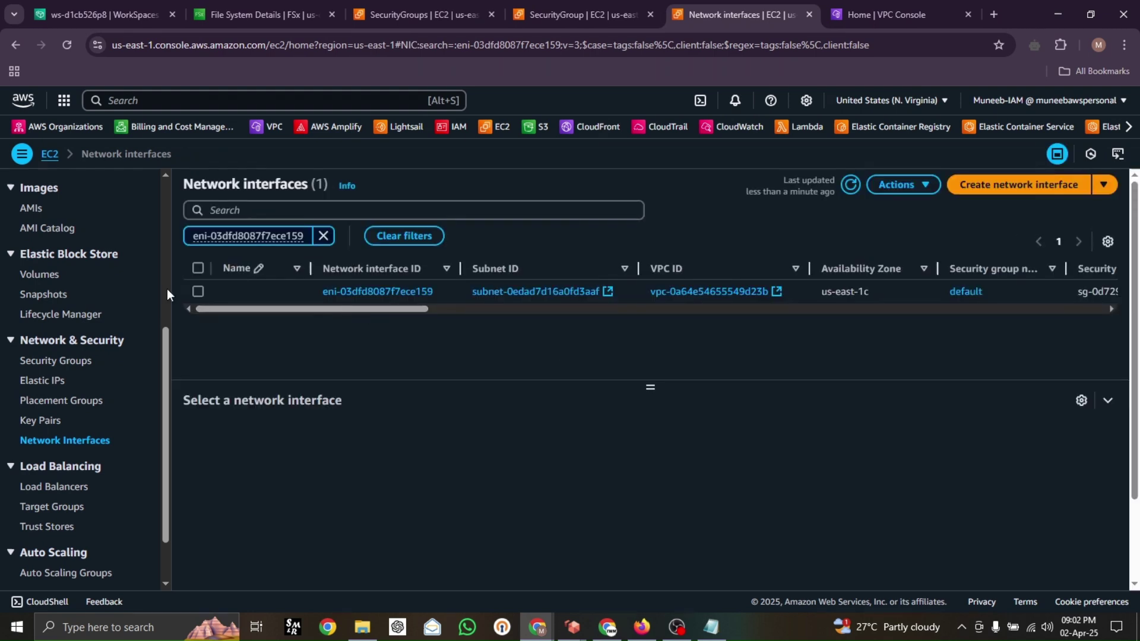
Step: Select network interface eni-03dfd8087f7ece159, check its details, and open its default security group in a new browser tab
click(201, 297)
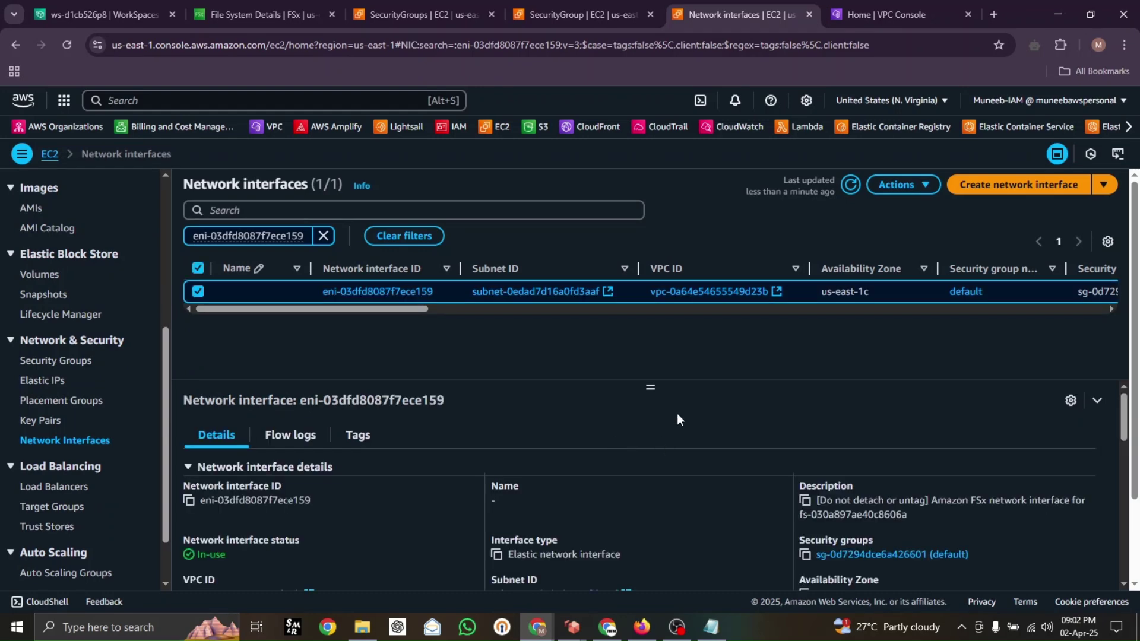
scroll(920, 515, down, 1)
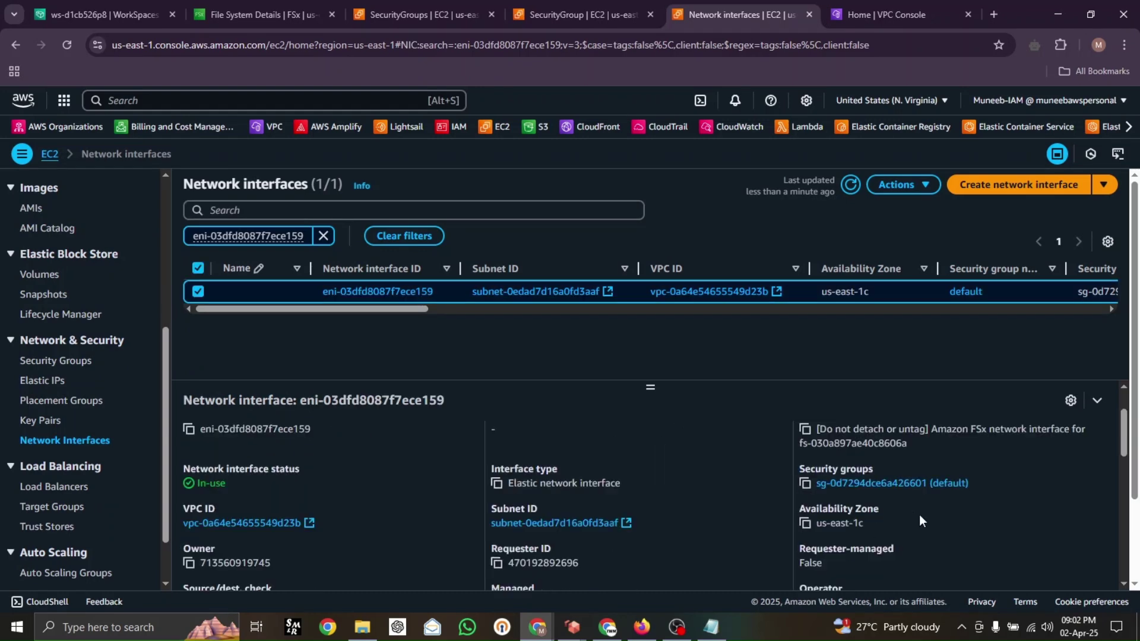
right_click(887, 486)
click(971, 324)
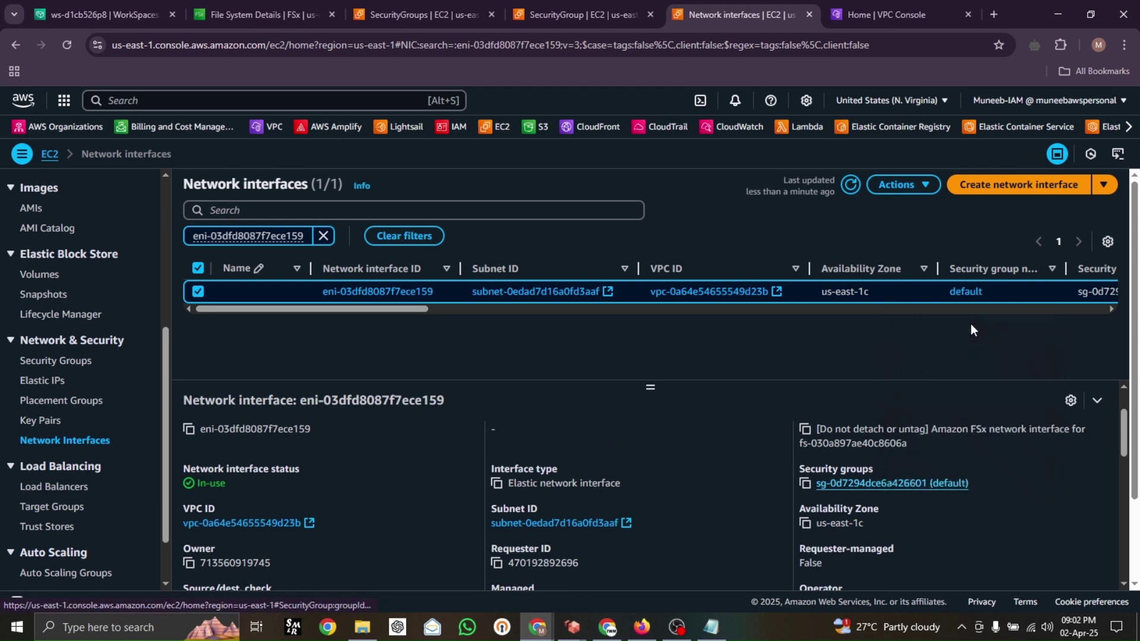
Step: Open the default security group's inbound rules for editing, check the SMB and custom TCP rule ports, and save the rules
click(779, 12)
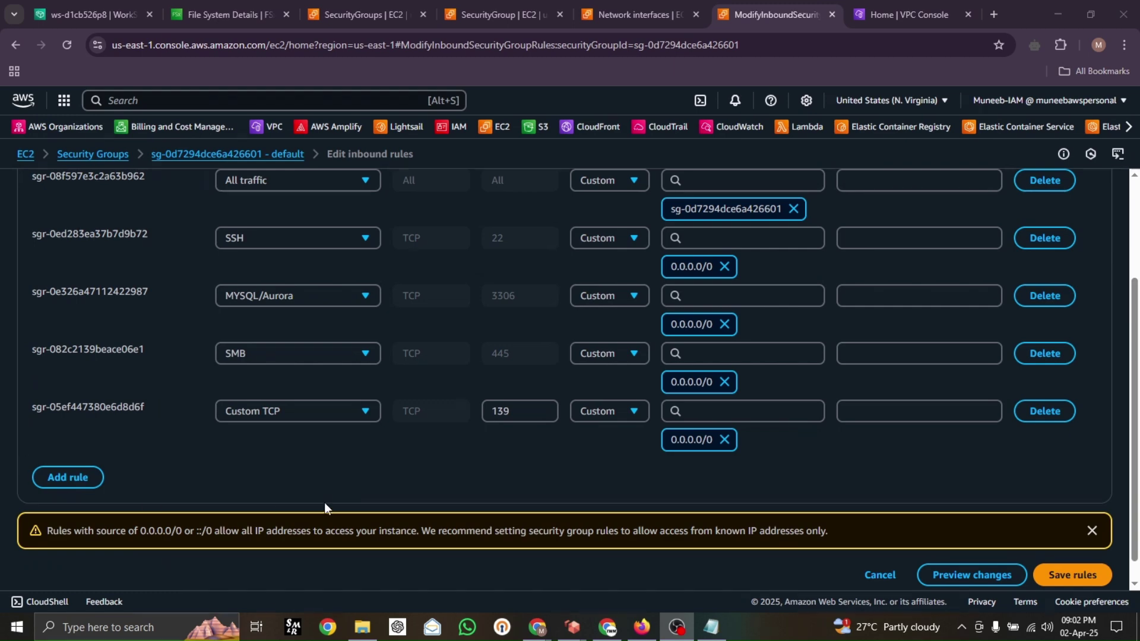
drag(526, 358, 494, 353)
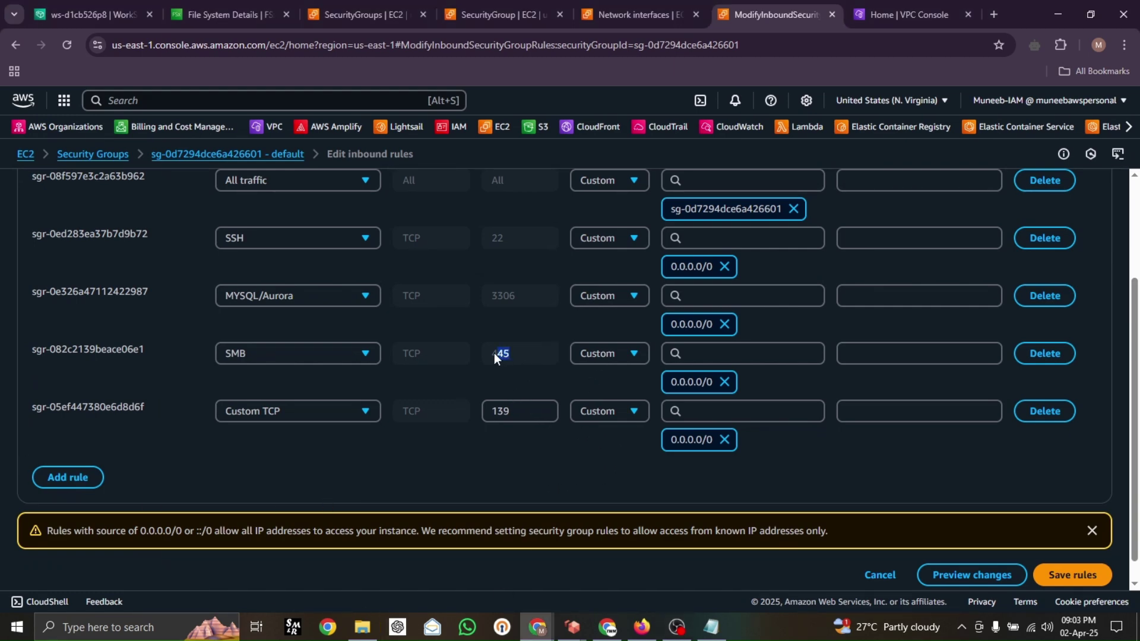
double_click(520, 419)
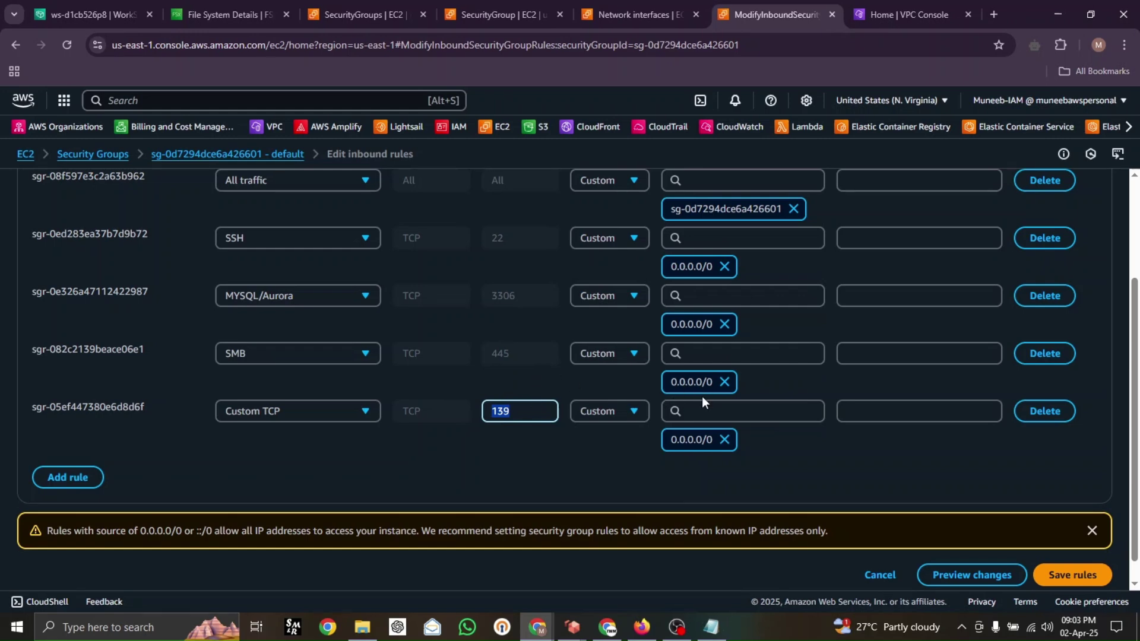
click(1100, 582)
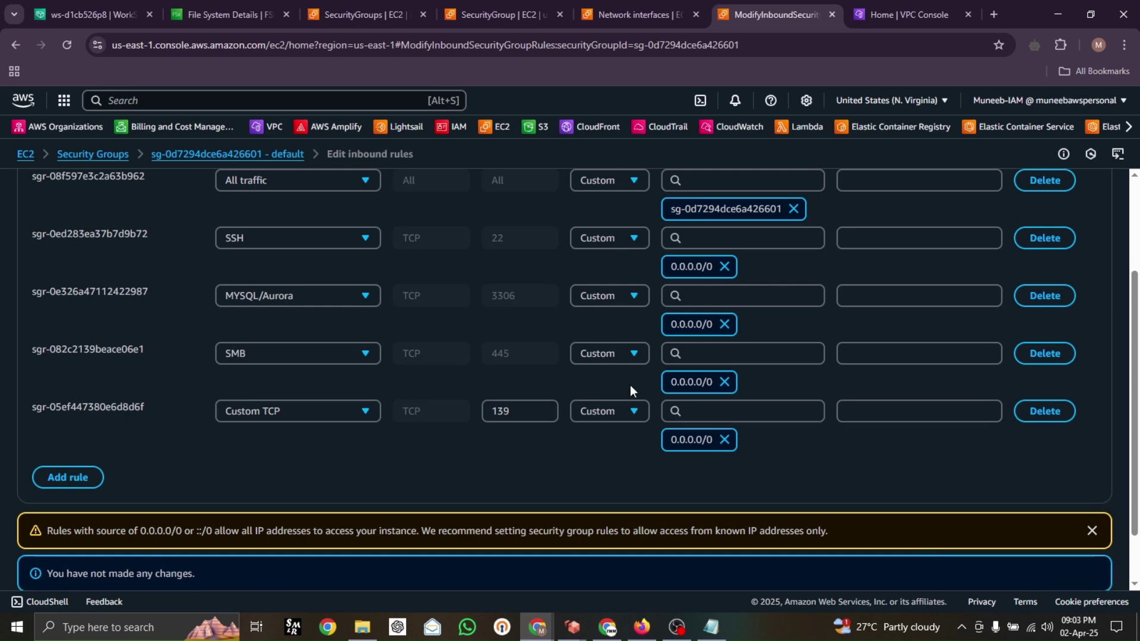
Step: Return to the techwithmuneeb-fsx details, review the network settings, and copy the Windows Remote PowerShell endpoint
scroll(594, 383, up, 3)
click(533, 5)
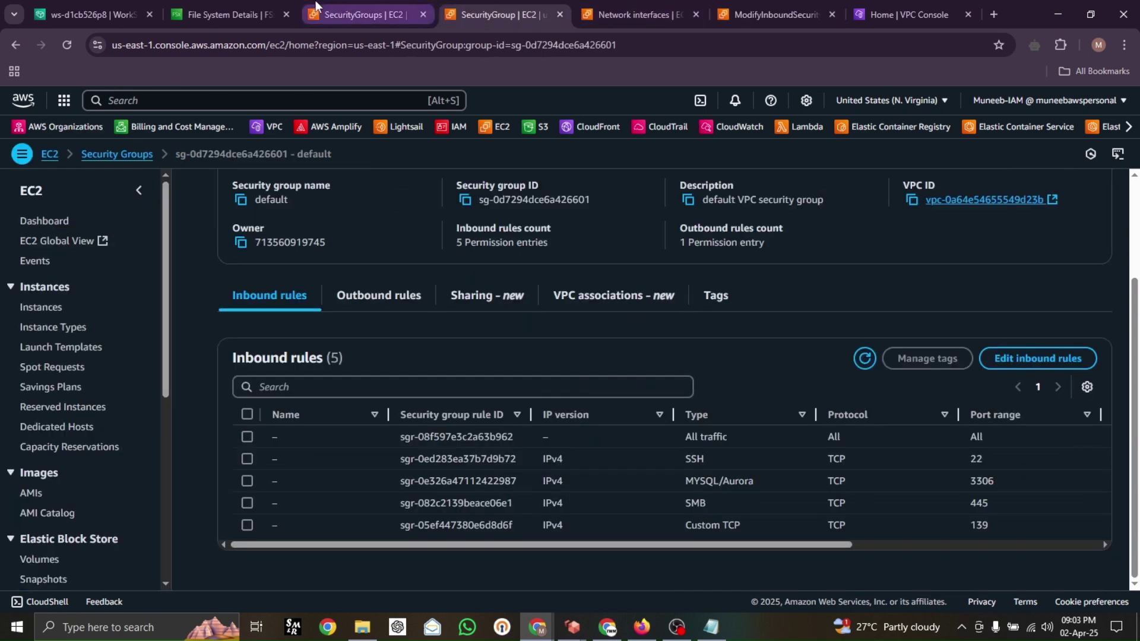
click(315, 4)
click(241, 3)
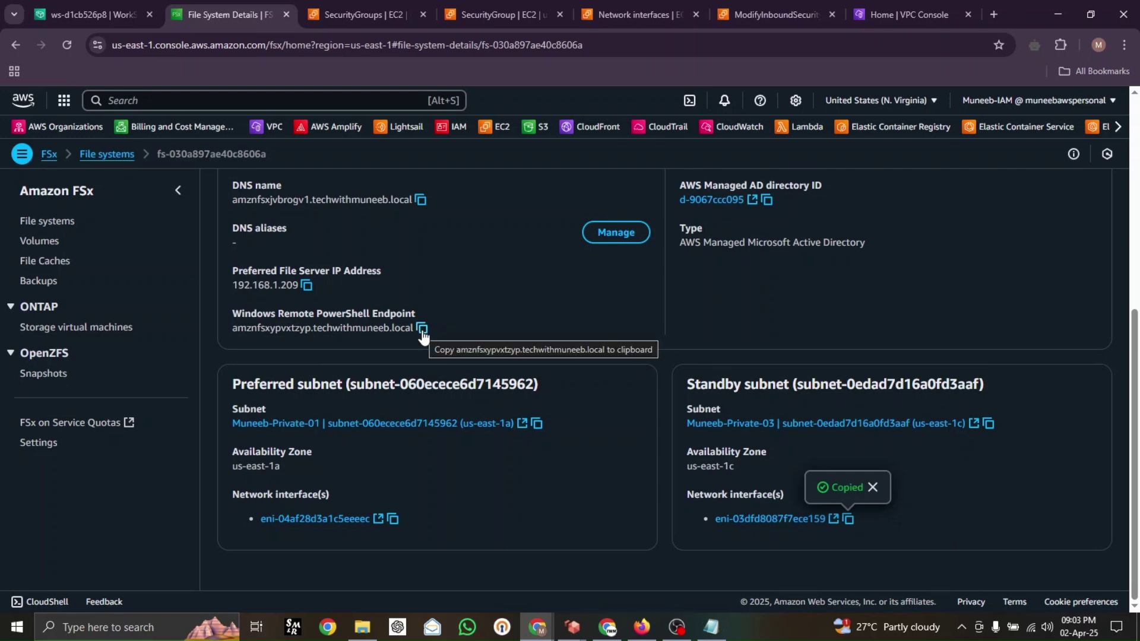
click(422, 329)
scroll(469, 401, up, 6)
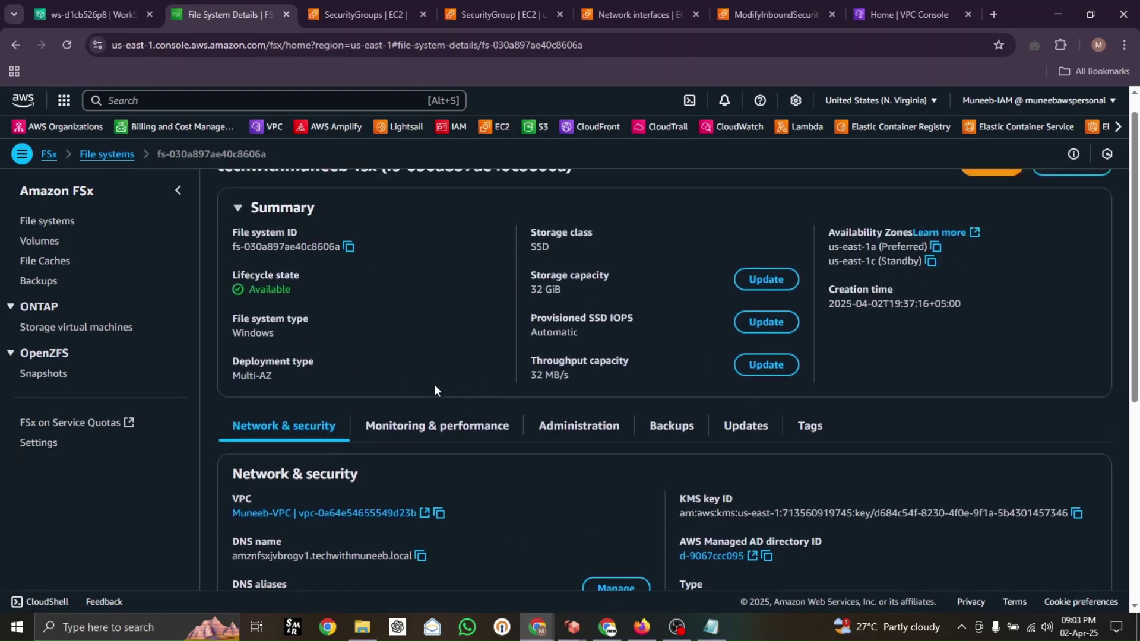
scroll(440, 475, up, 1)
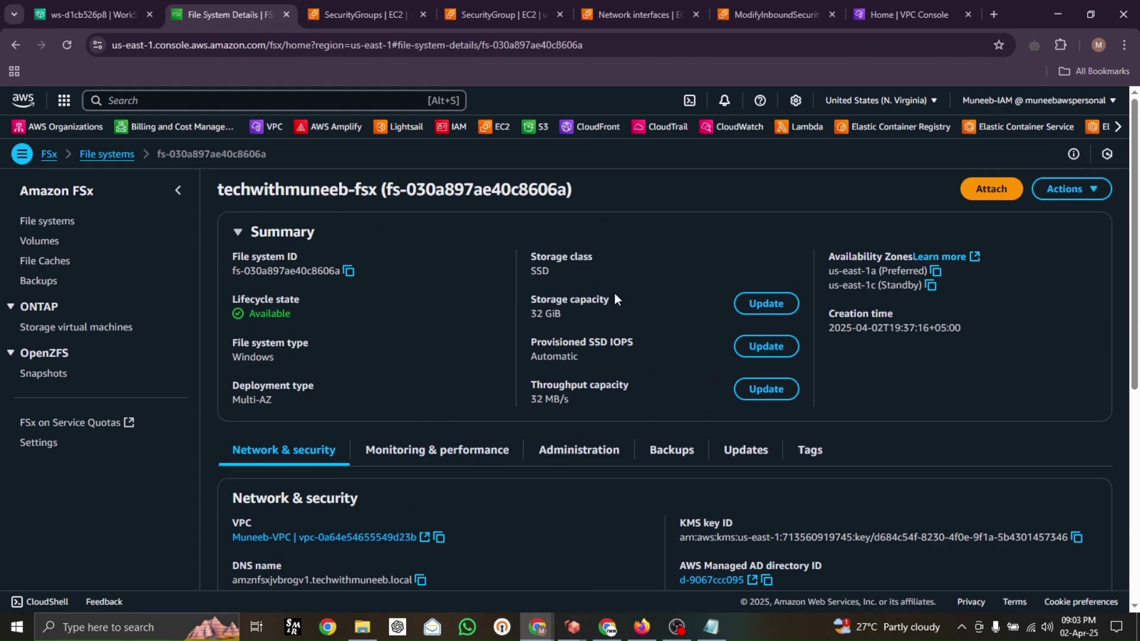
scroll(415, 429, down, 3)
scroll(658, 358, down, 2)
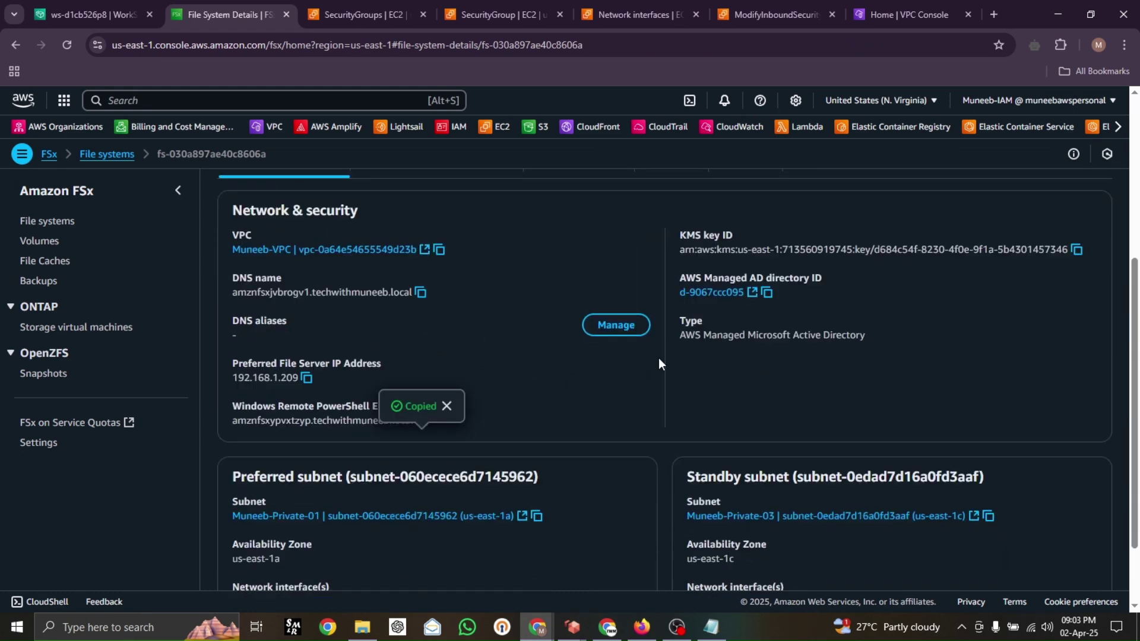
click(462, 348)
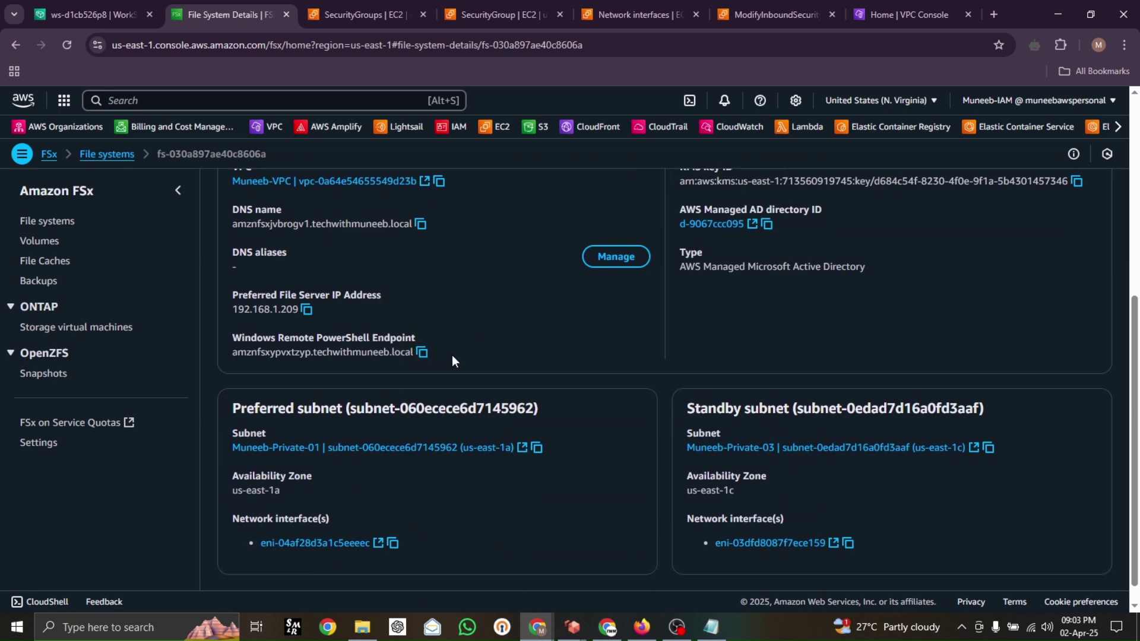
click(422, 352)
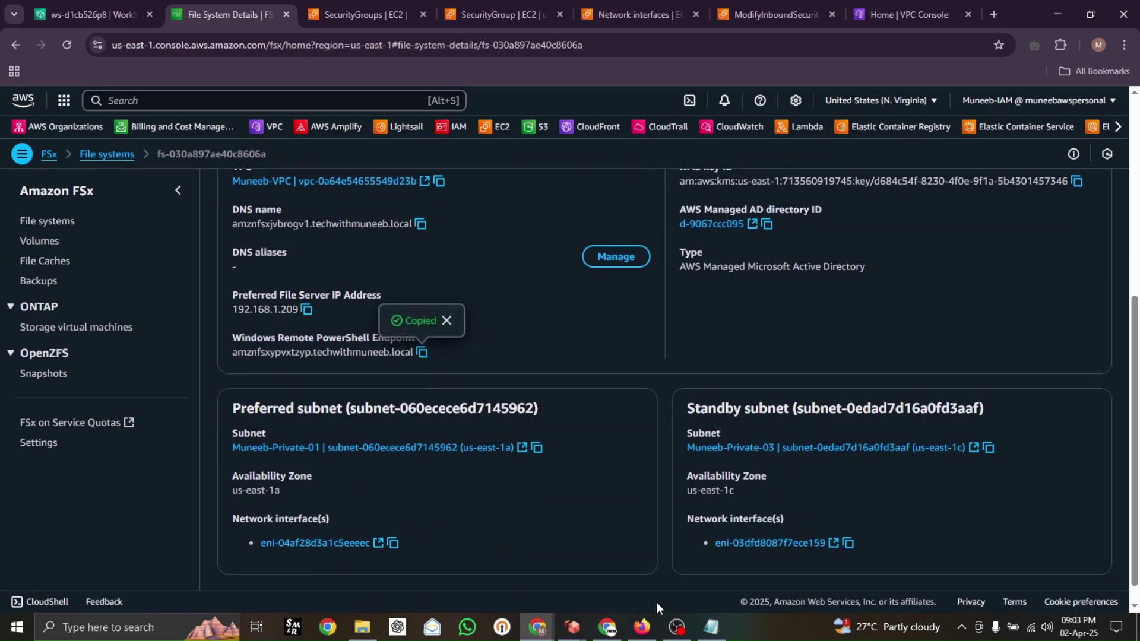
Step: Switch to the WorkSpaces desktop and try to map drive Z: to amznfsxypvxtzyp.techwithmuneeb.local\share
mouse_move(573, 627)
click(557, 566)
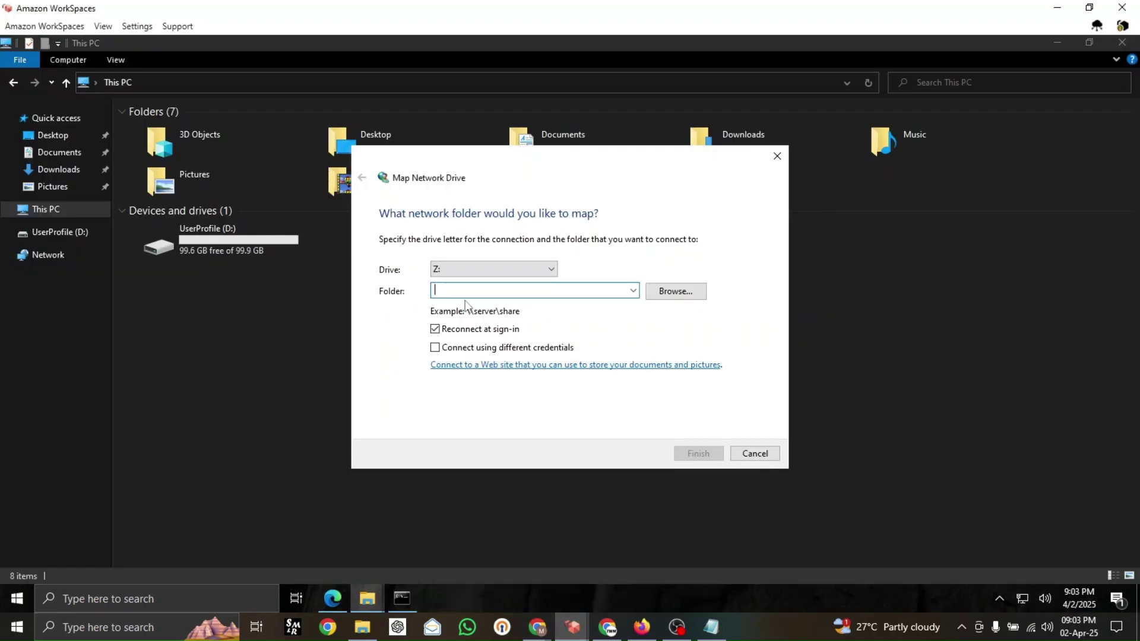
key(ctrl+v)
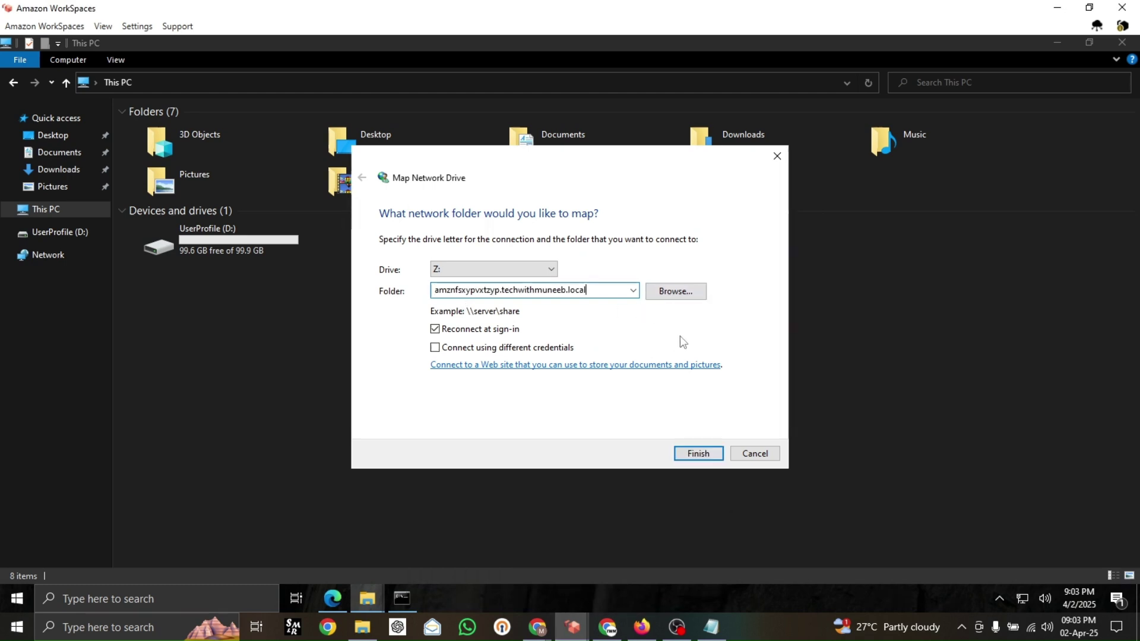
text(\share\)
key(Return)
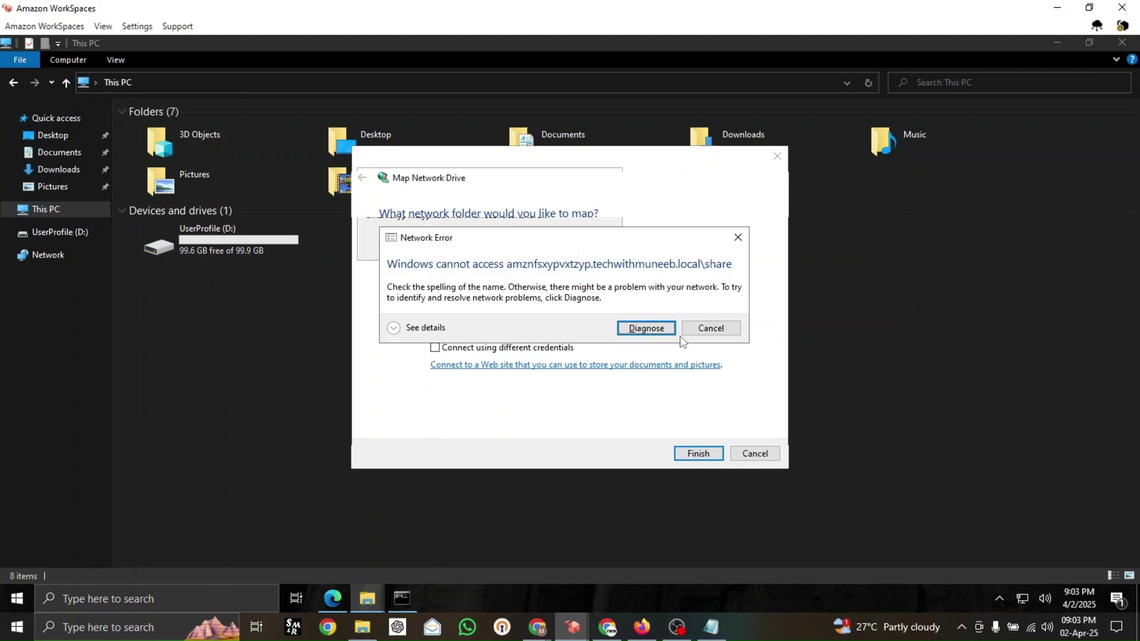
key(Escape)
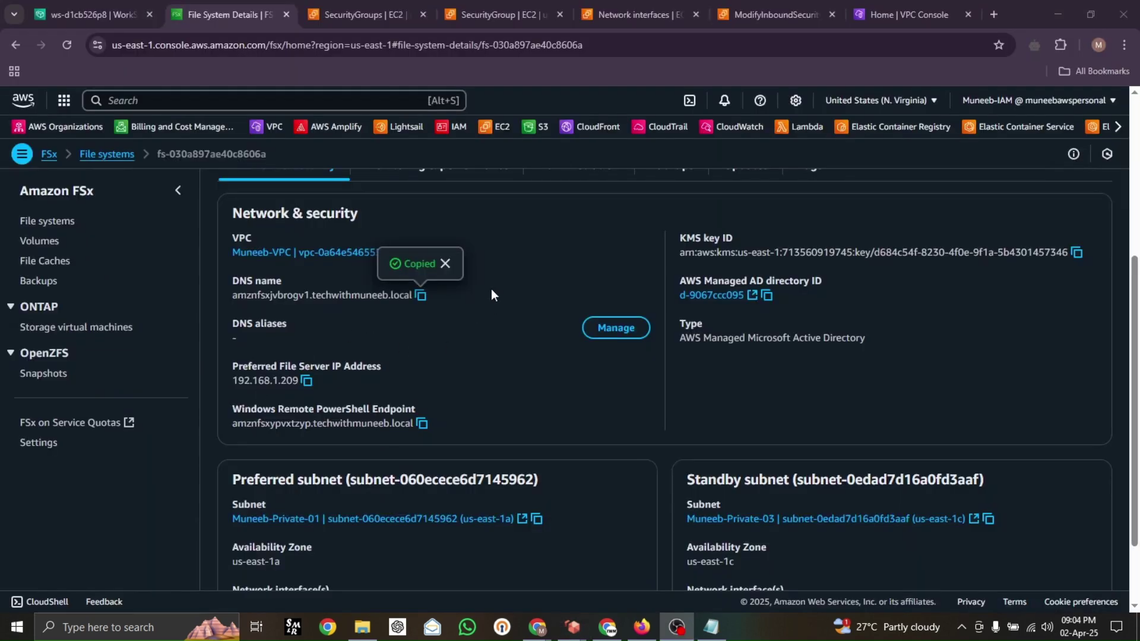
Step: Copy the file system's DNS name in the AWS console, return to the WorkSpaces desktop, and minimize the Command Prompt
click(433, 304)
click(421, 295)
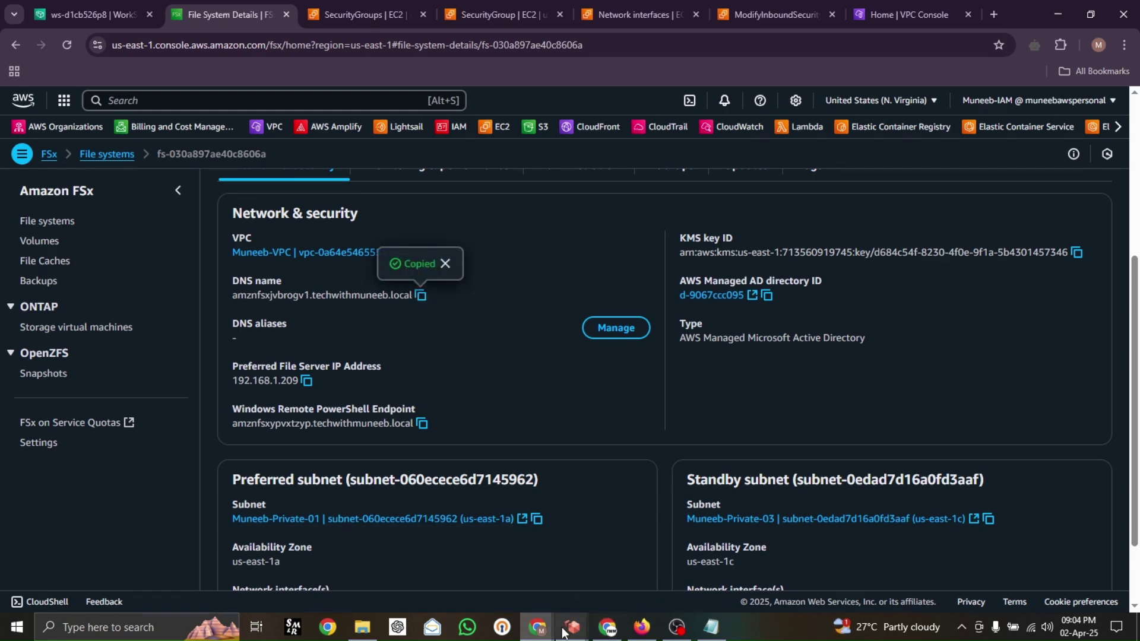
mouse_move(563, 630)
click(496, 561)
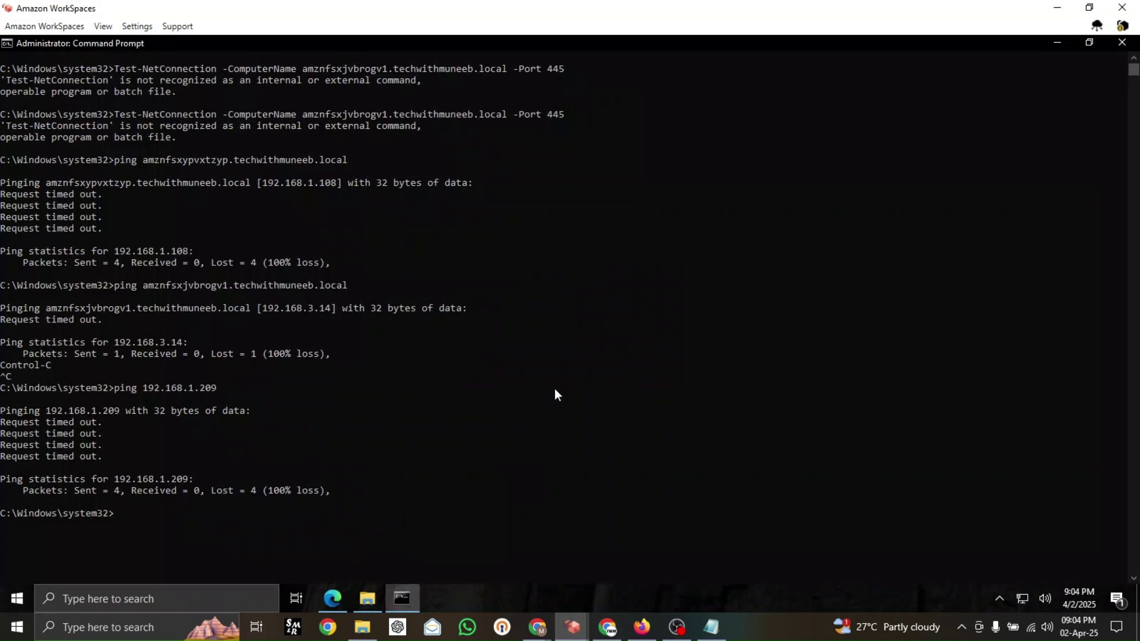
click(1045, 49)
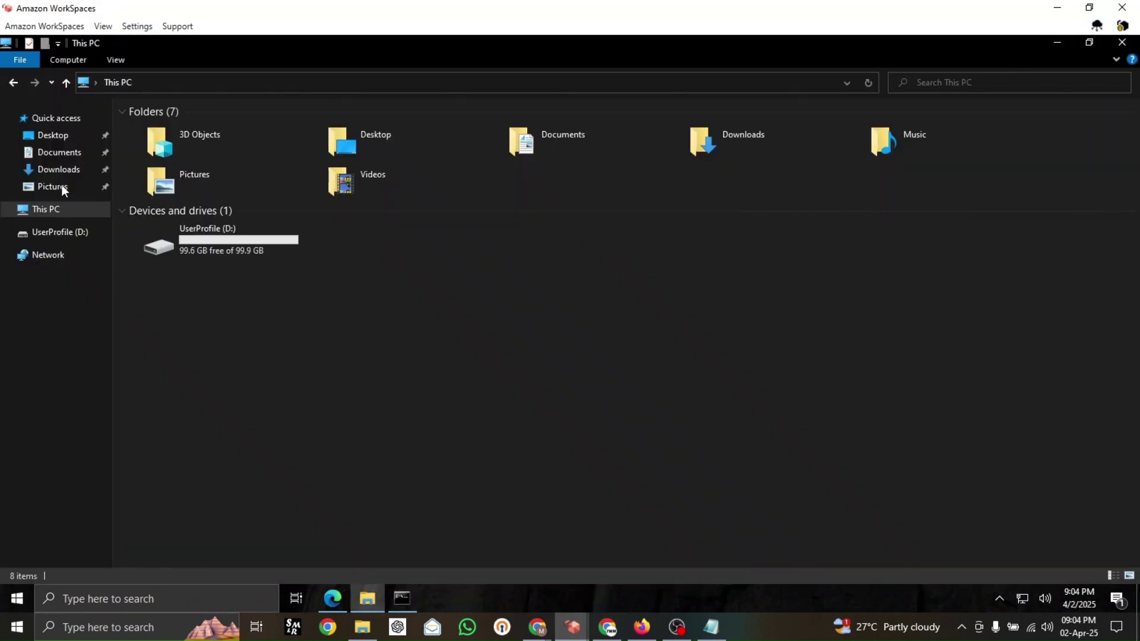
Step: Try to map drive Z: to amznfsxjvbrogv1.techwithmuneeb.local, run the network diagnosis, and close both dialogs
click(68, 60)
click(172, 95)
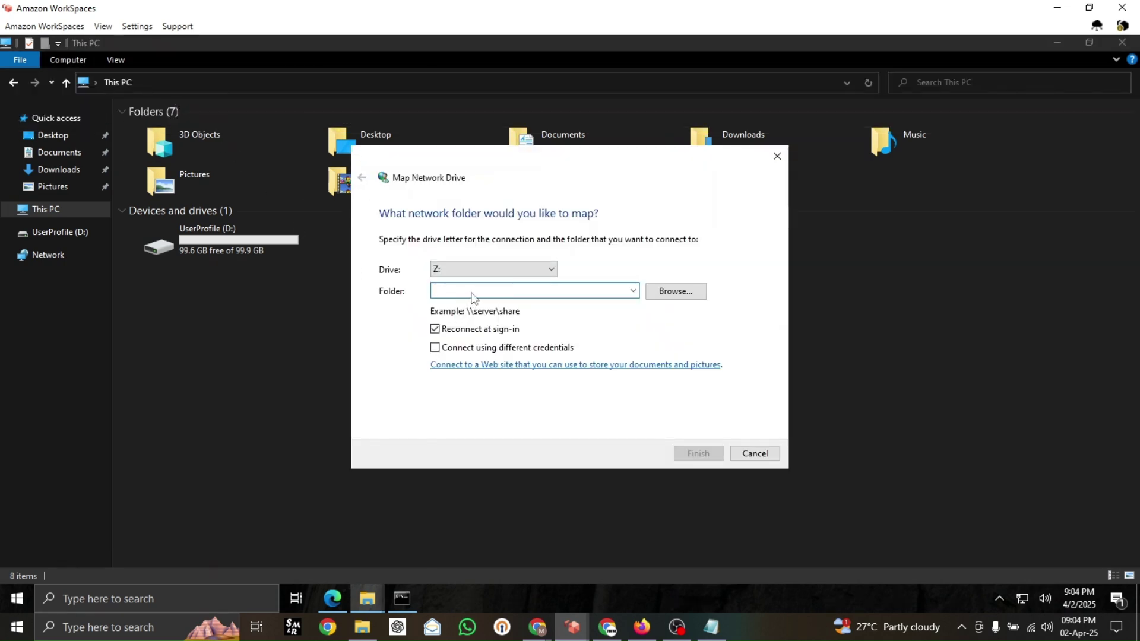
key(ctrl+v)
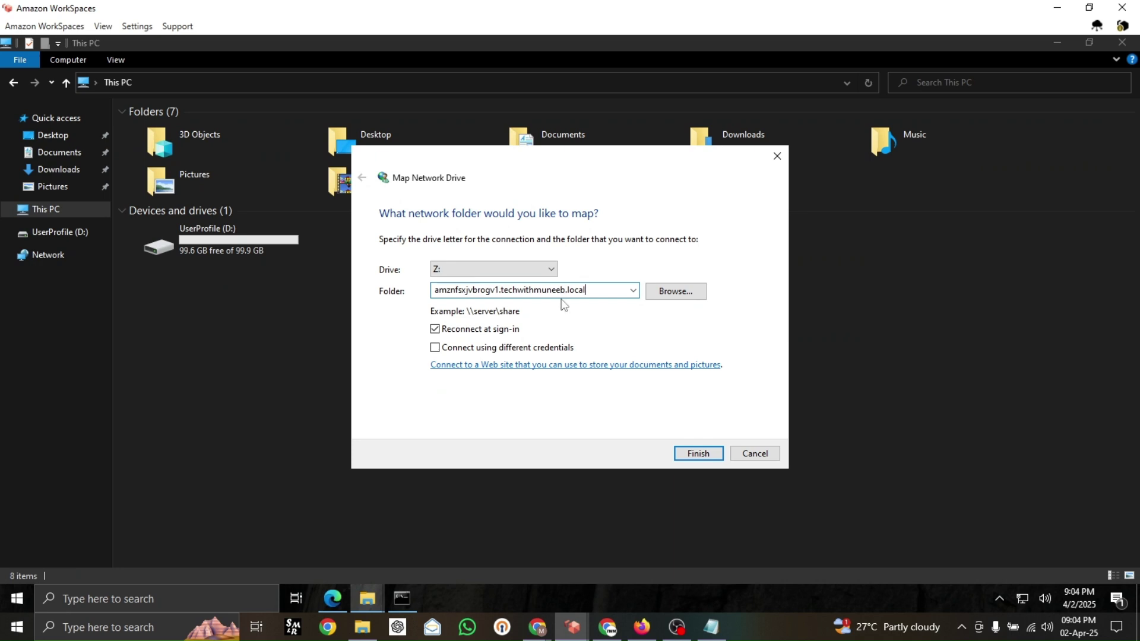
click(709, 454)
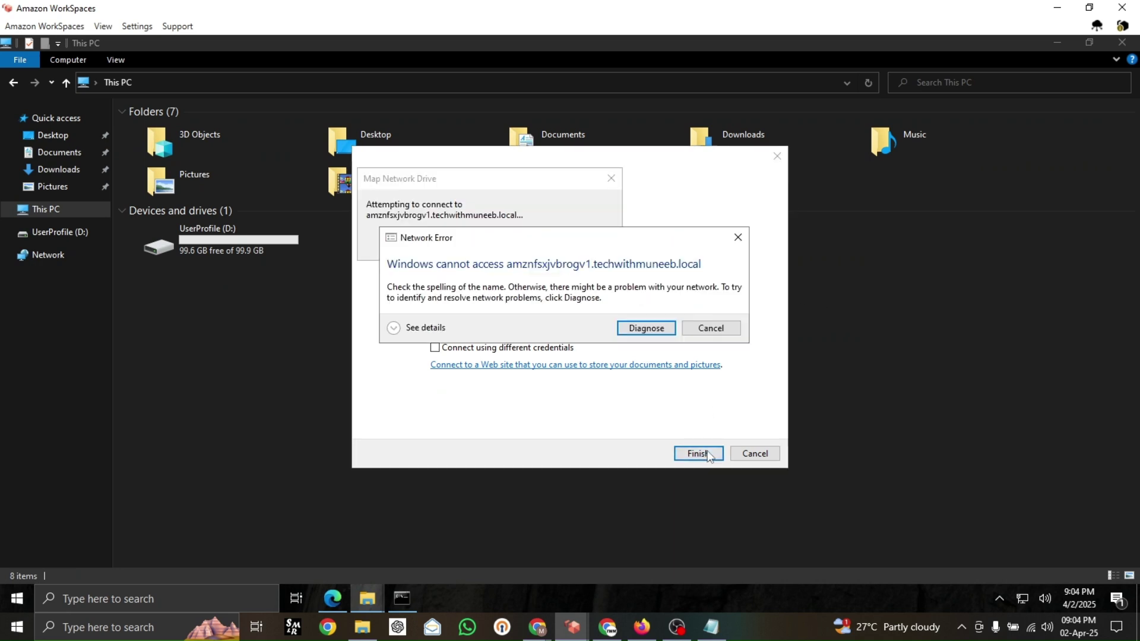
click(664, 334)
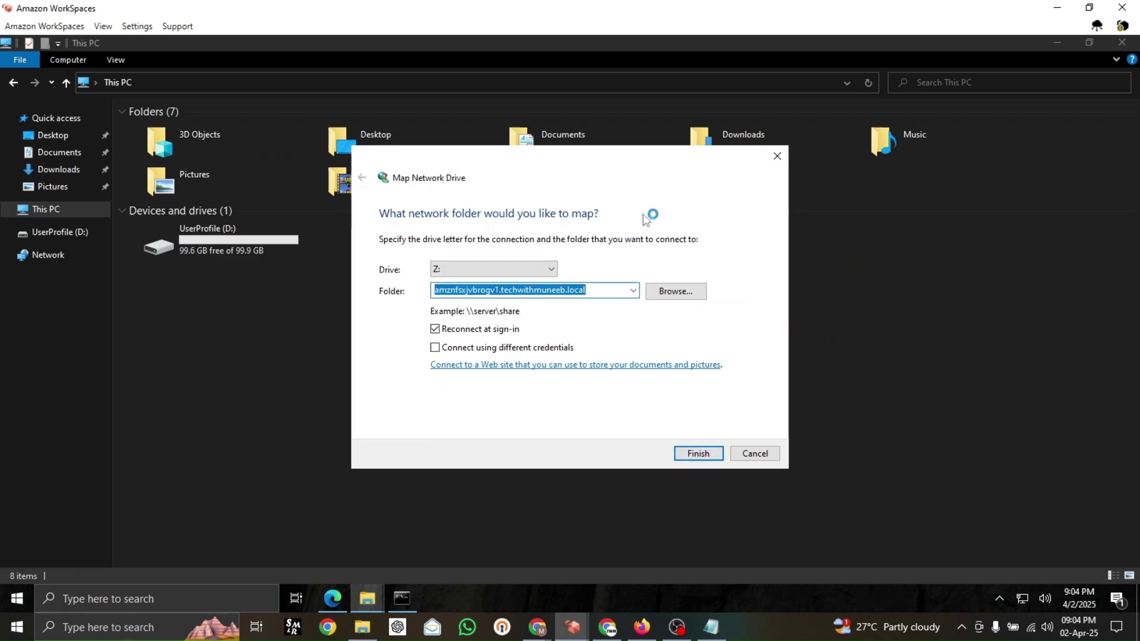
click(761, 161)
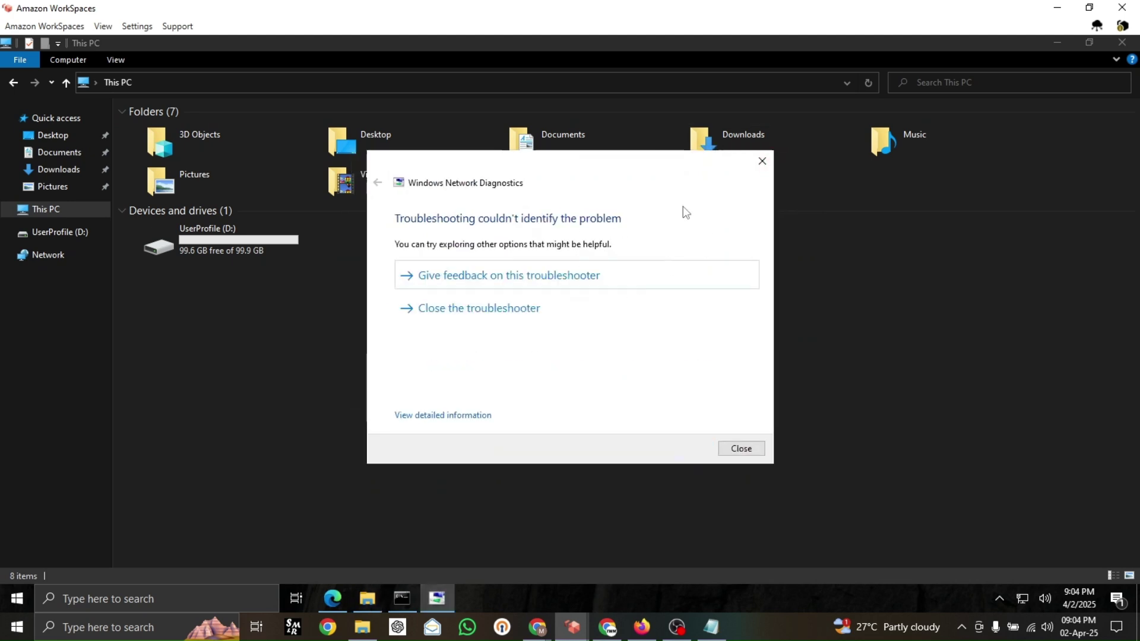
click(763, 161)
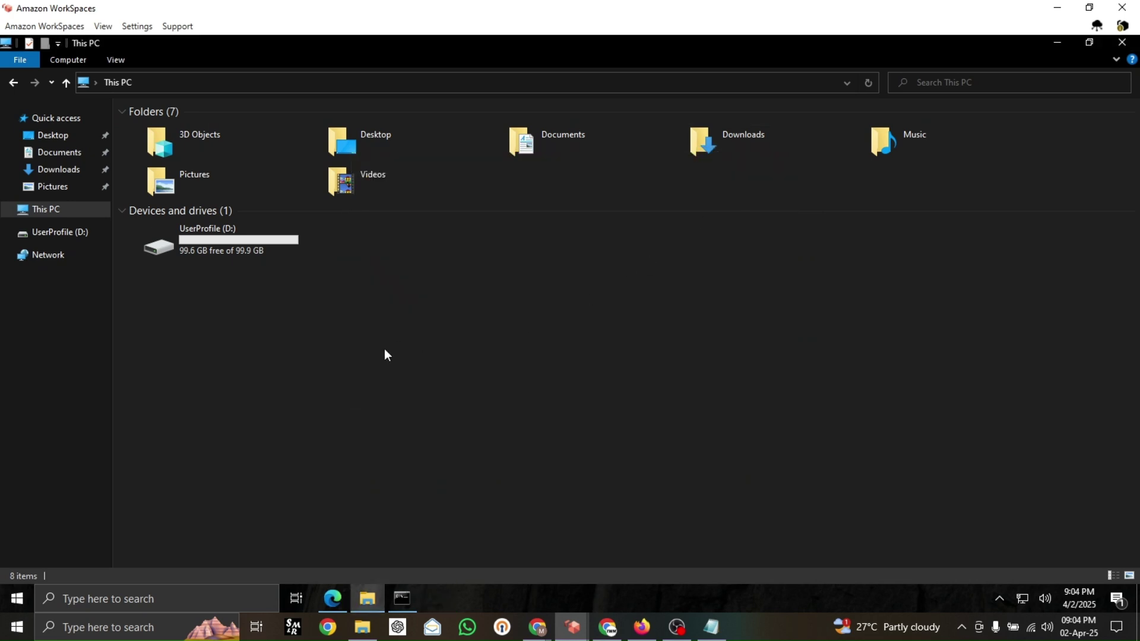
Step: Open \\amznfsxjvbrogv1.techwithmuneeb.local through the Run dialog and enter its share folder
key(super+r)
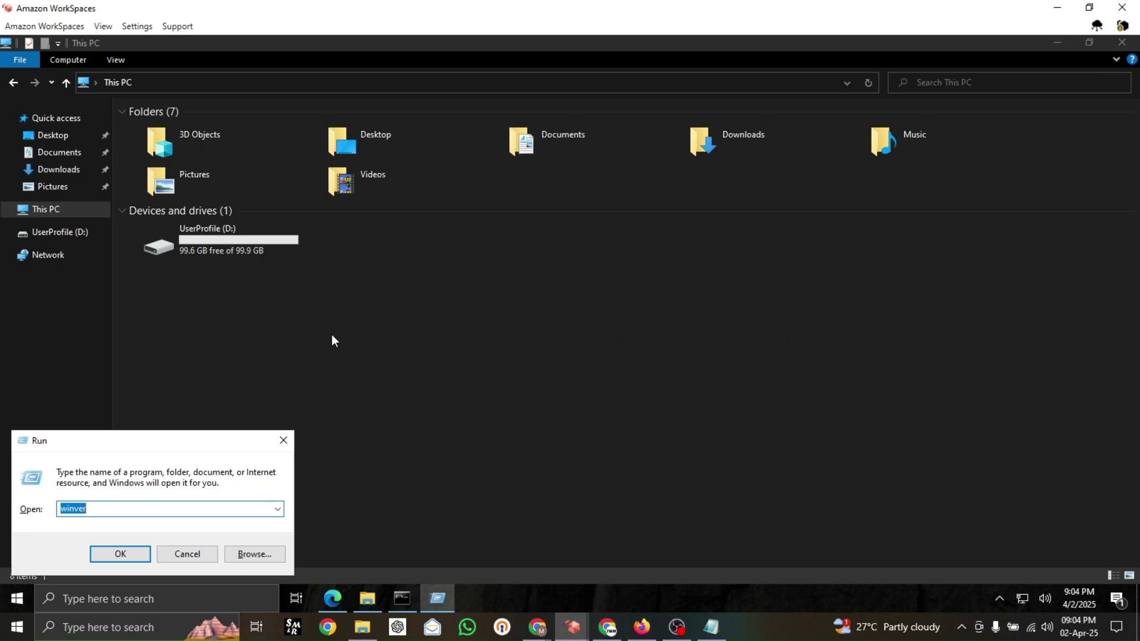
text(\amznfsxjvbrogv1.techwithmuneeb.local)
key(Return)
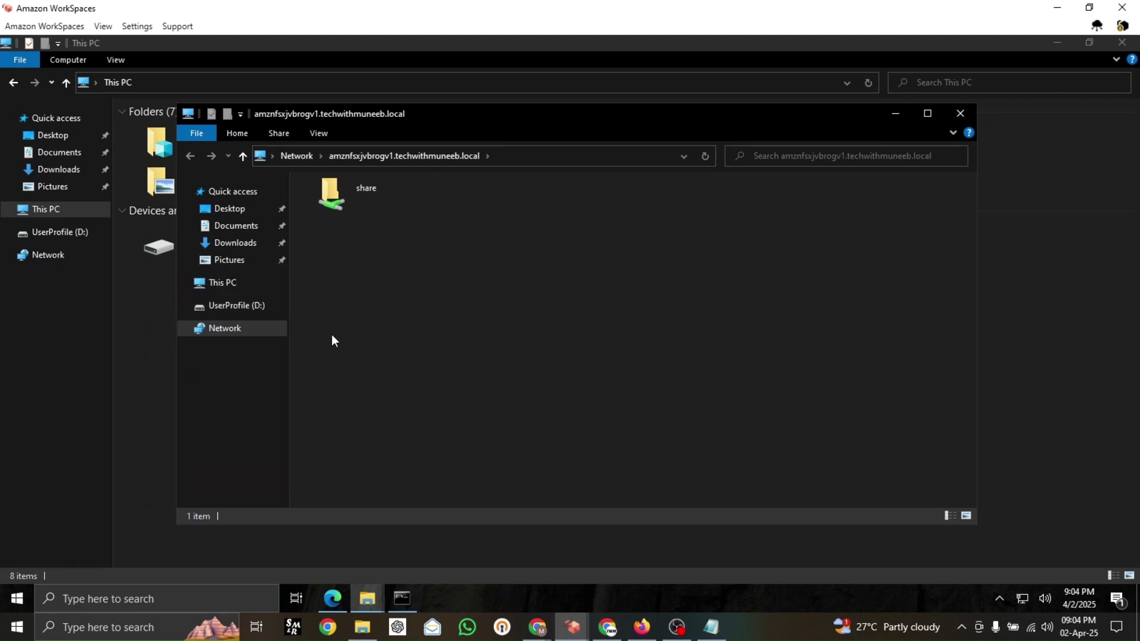
double_click(383, 189)
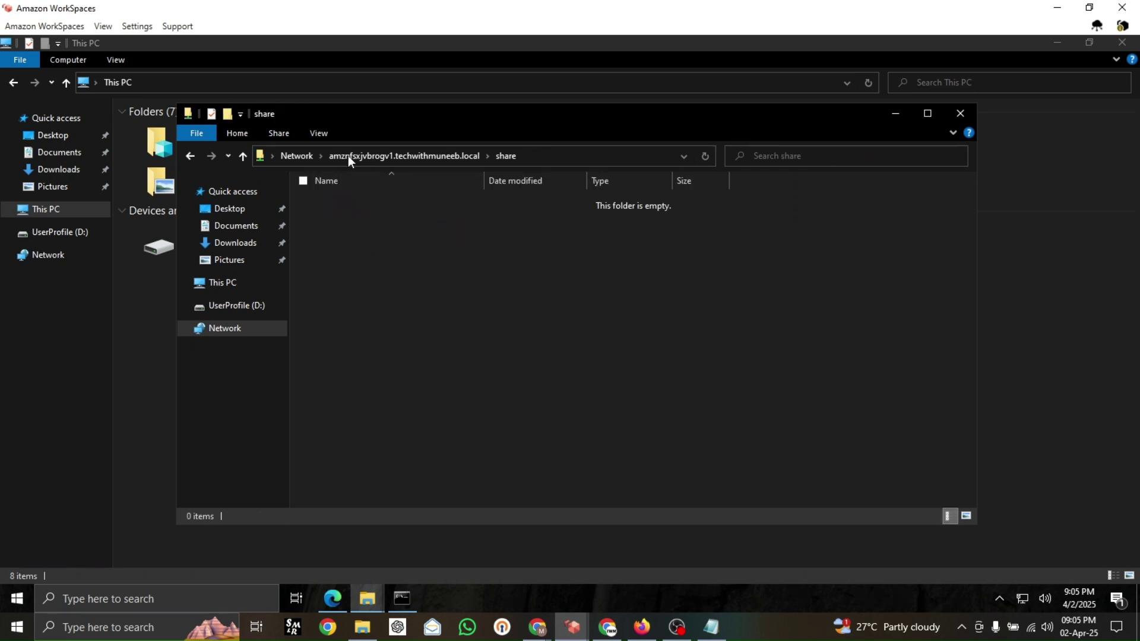
Step: Create a folder named Muneeb-Workspace-Data in the share folder
right_click(376, 283)
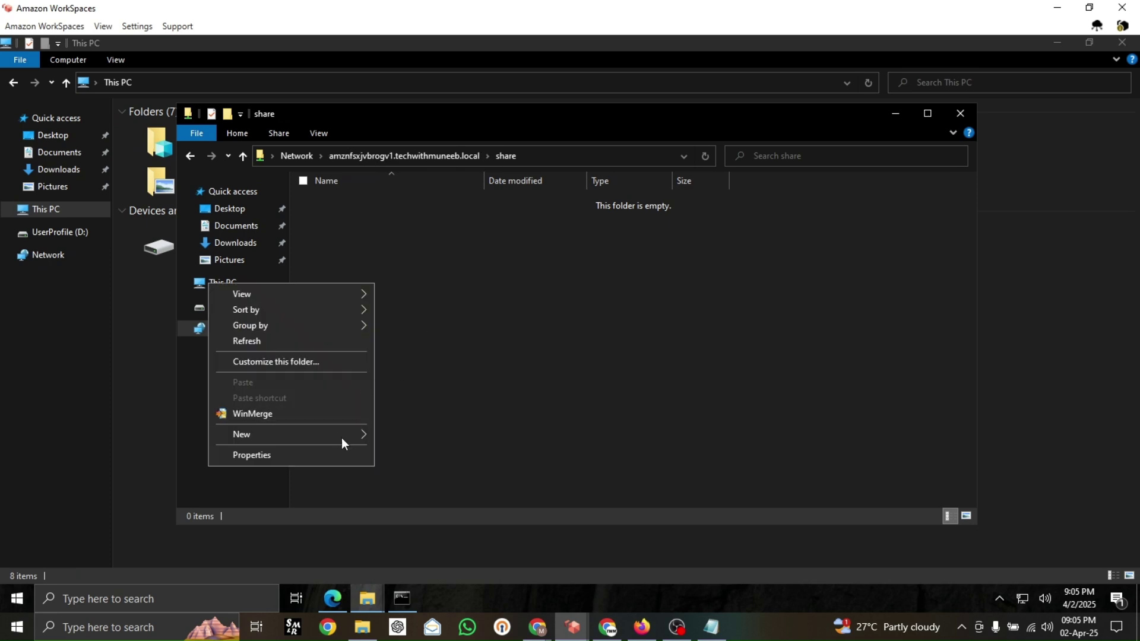
mouse_move(341, 437)
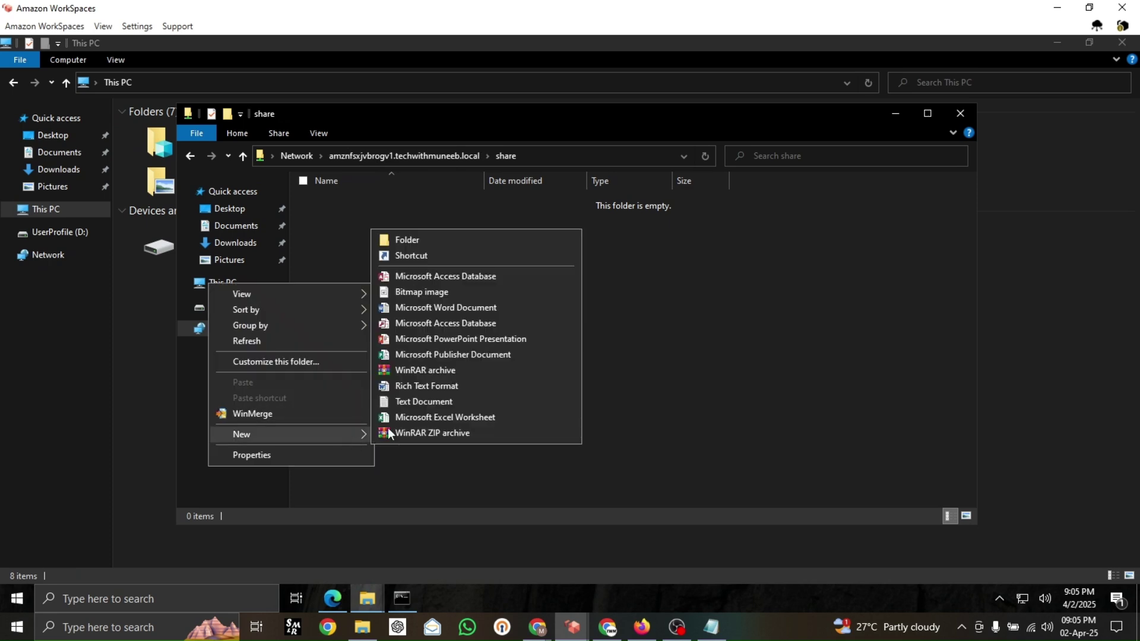
click(414, 242)
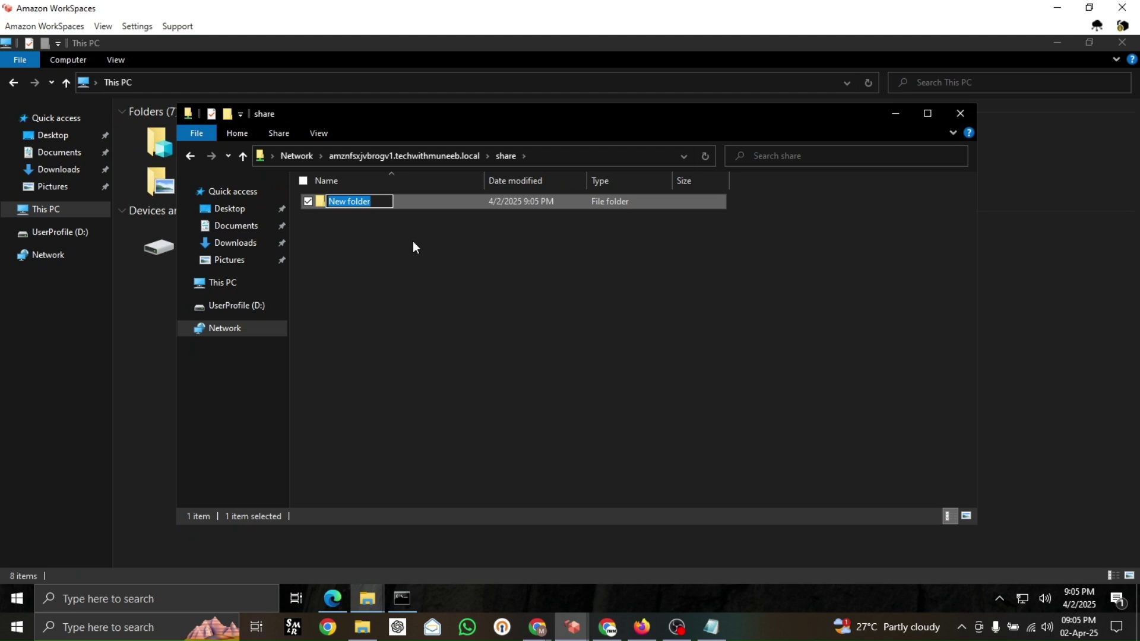
text(Muneeb-Workspace)
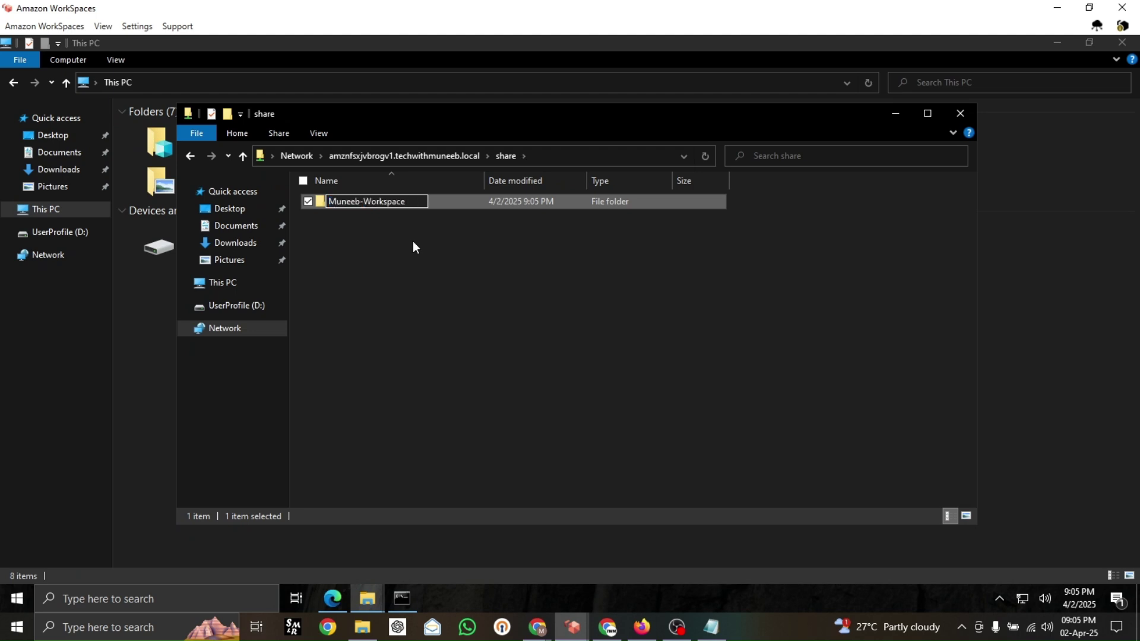
text(-Data)
key(Return)
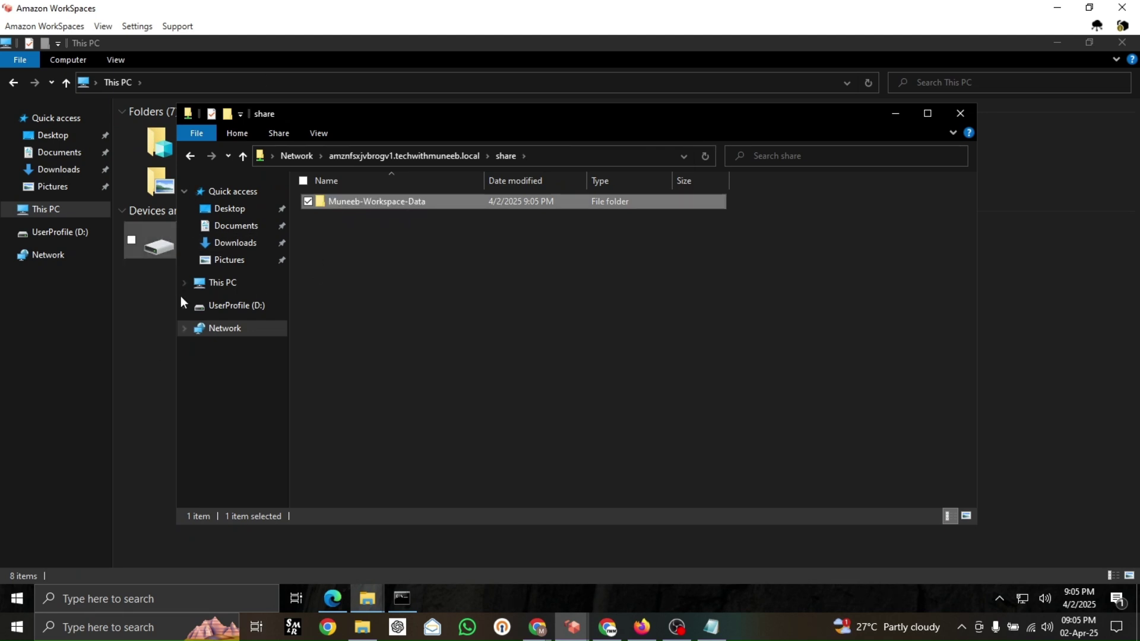
click(422, 219)
click(409, 203)
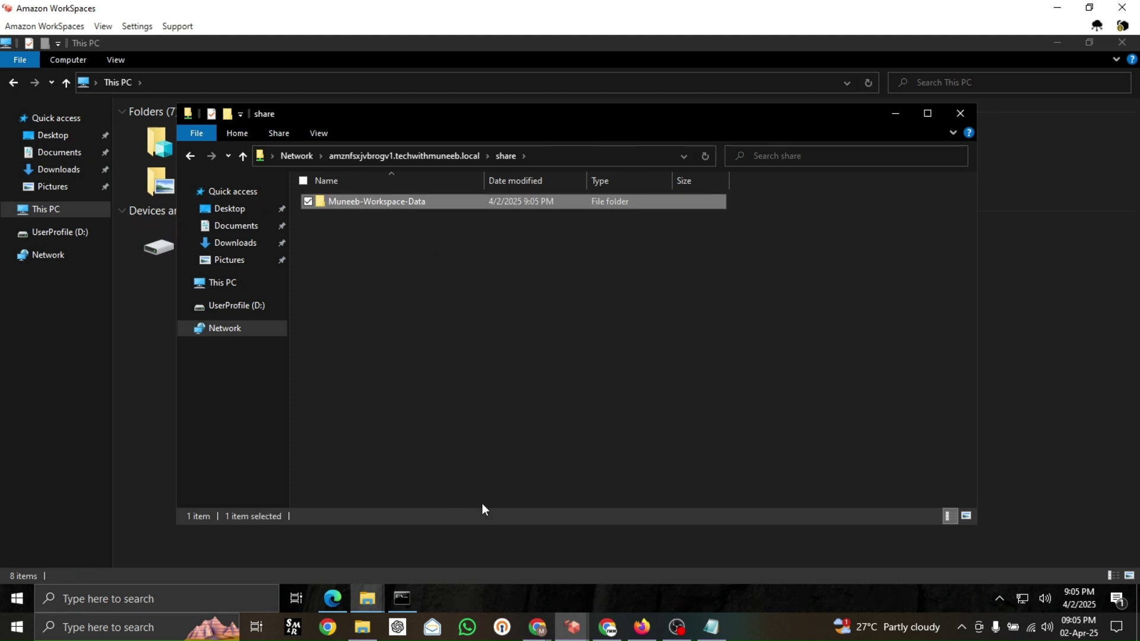
Step: Switch to the second WorkSpaces desktop, open \\amznfsxjvbrogv1.techwithmuneeb.local through the Run dialog, and enter its share folder
mouse_move(573, 627)
click(648, 572)
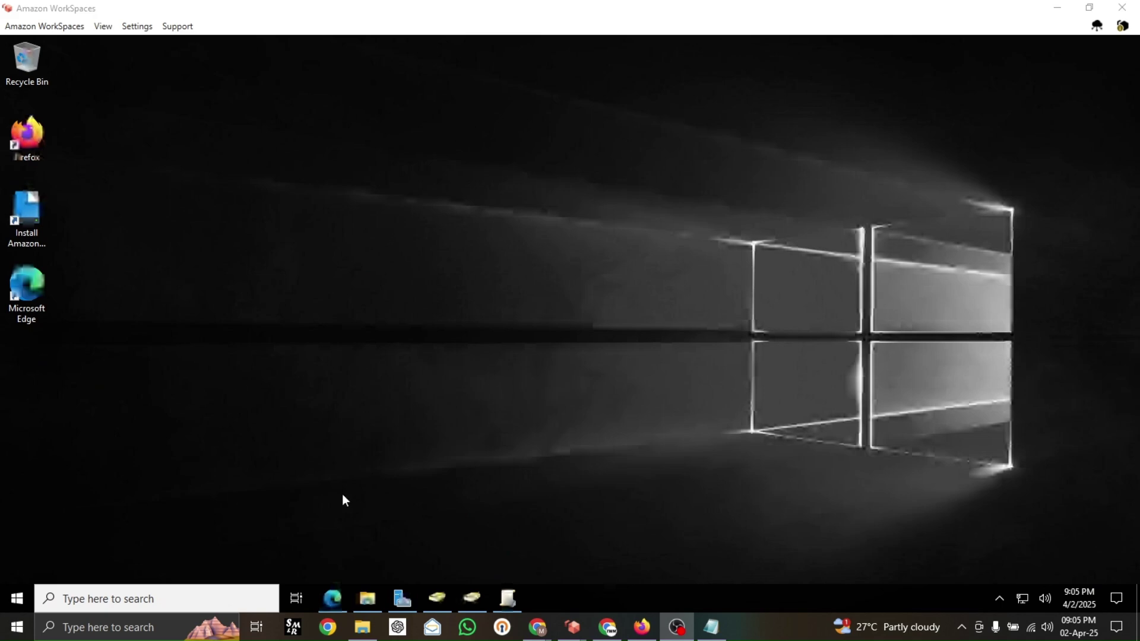
click(118, 594)
key(super+r)
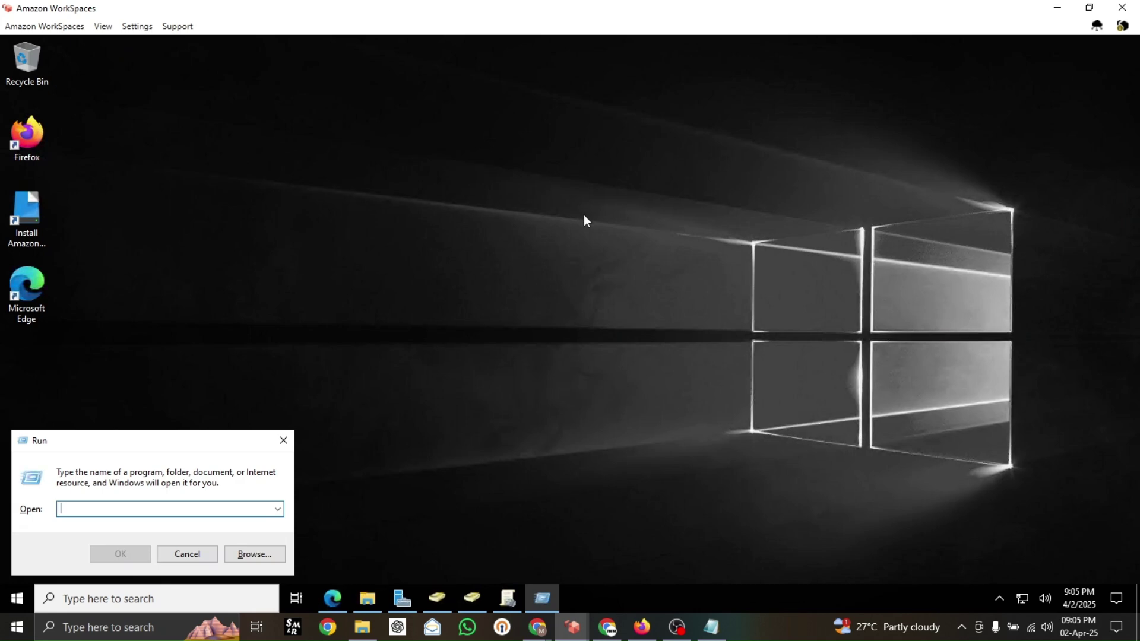
text(\\)
text(amznfsxjvbrogv1.techwithmuneeb.local)
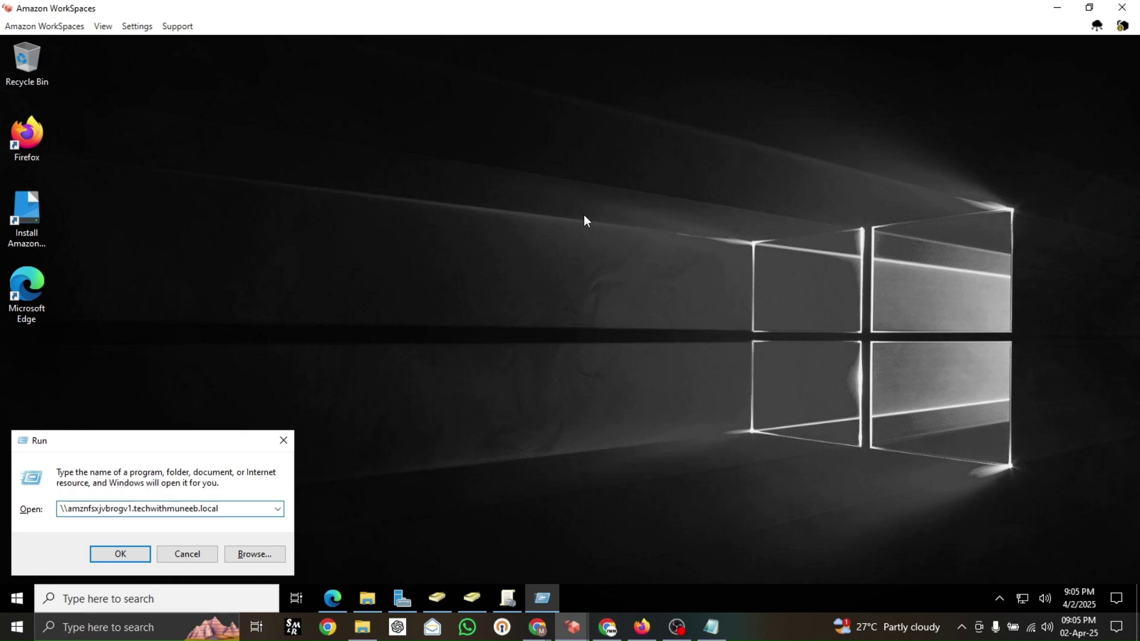
key(Return)
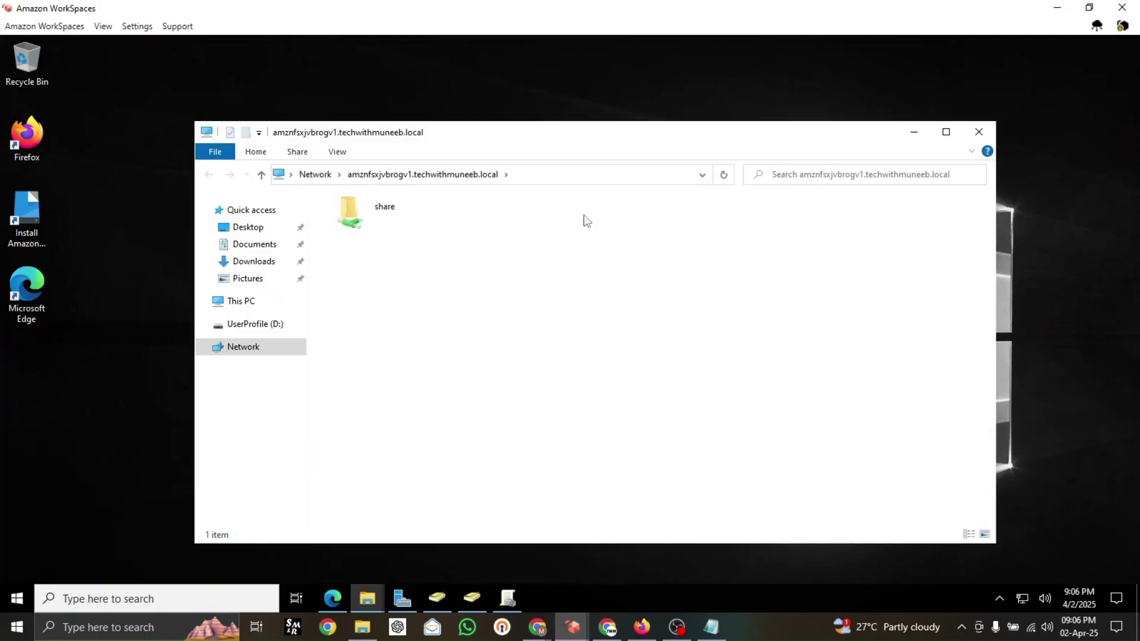
double_click(395, 217)
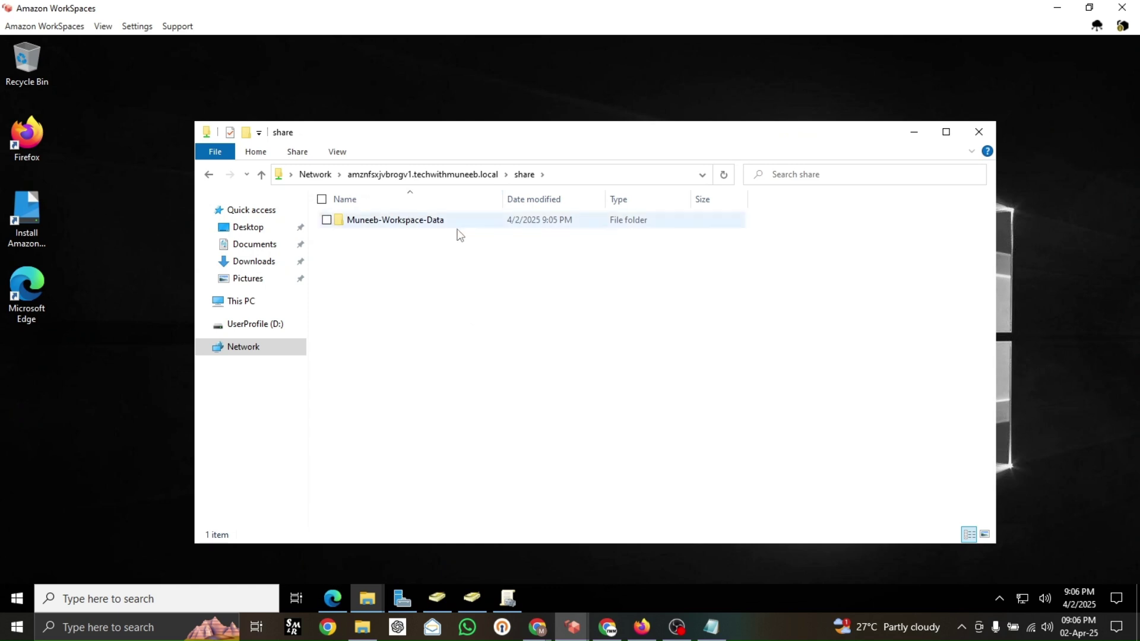
Step: Create a Rich Text document named AD-Server-WS-Testing in the share folder
right_click(456, 284)
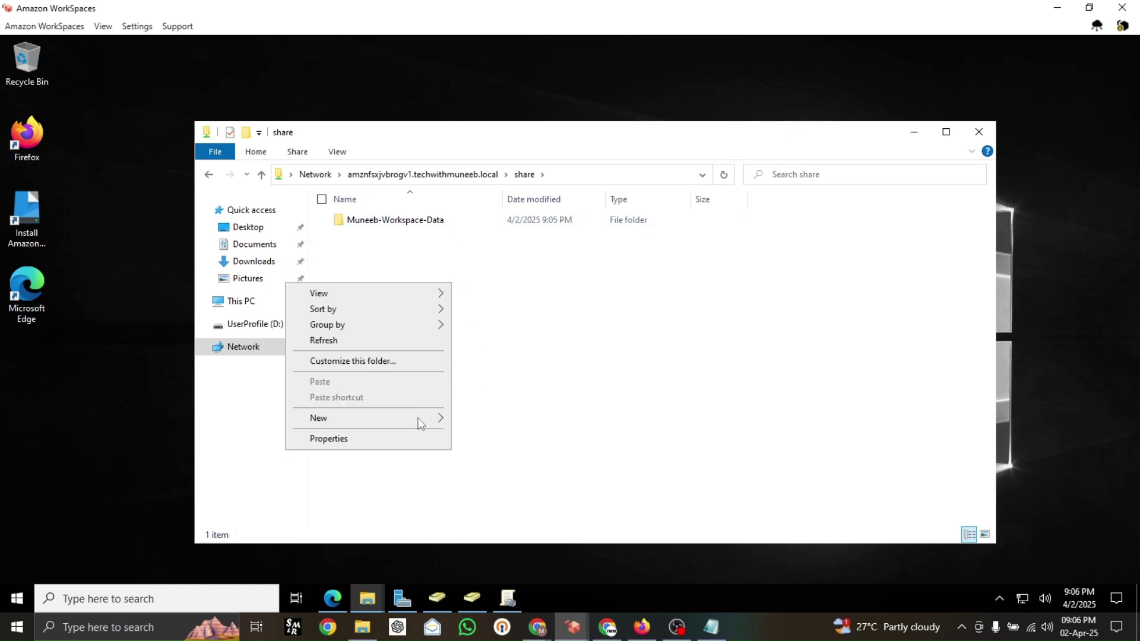
mouse_move(436, 421)
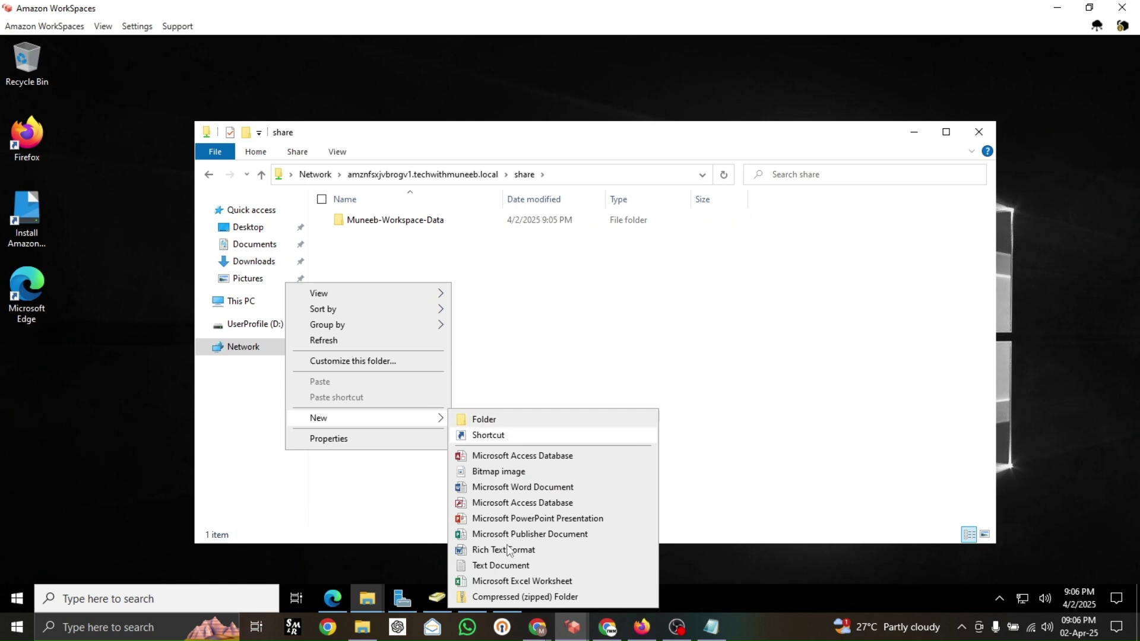
click(509, 550)
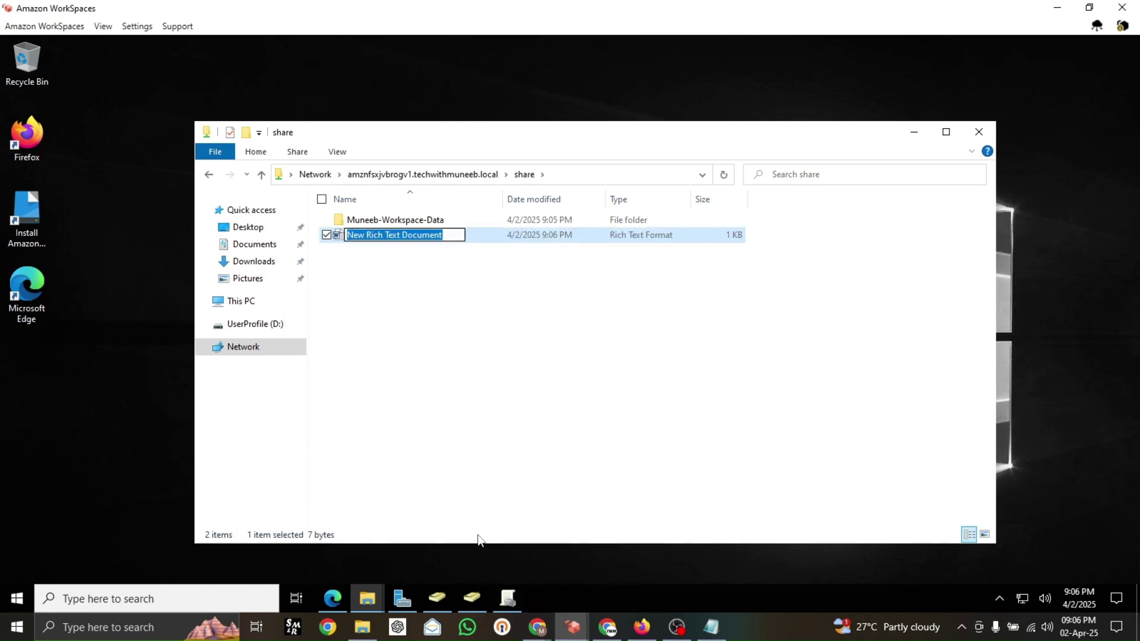
text(A)
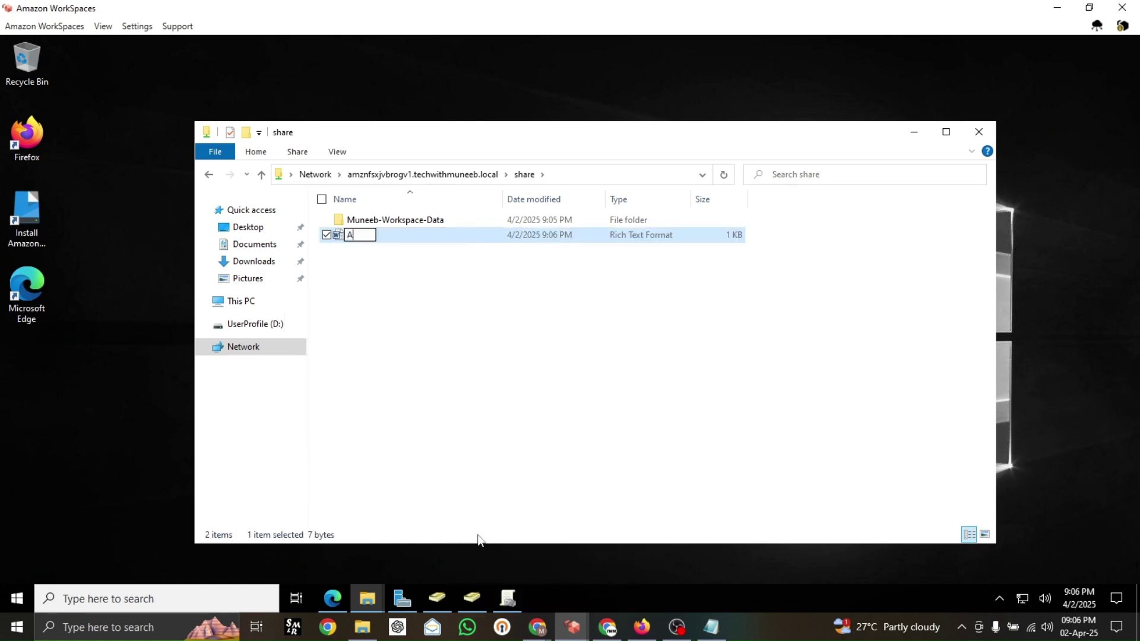
text(D-Serv)
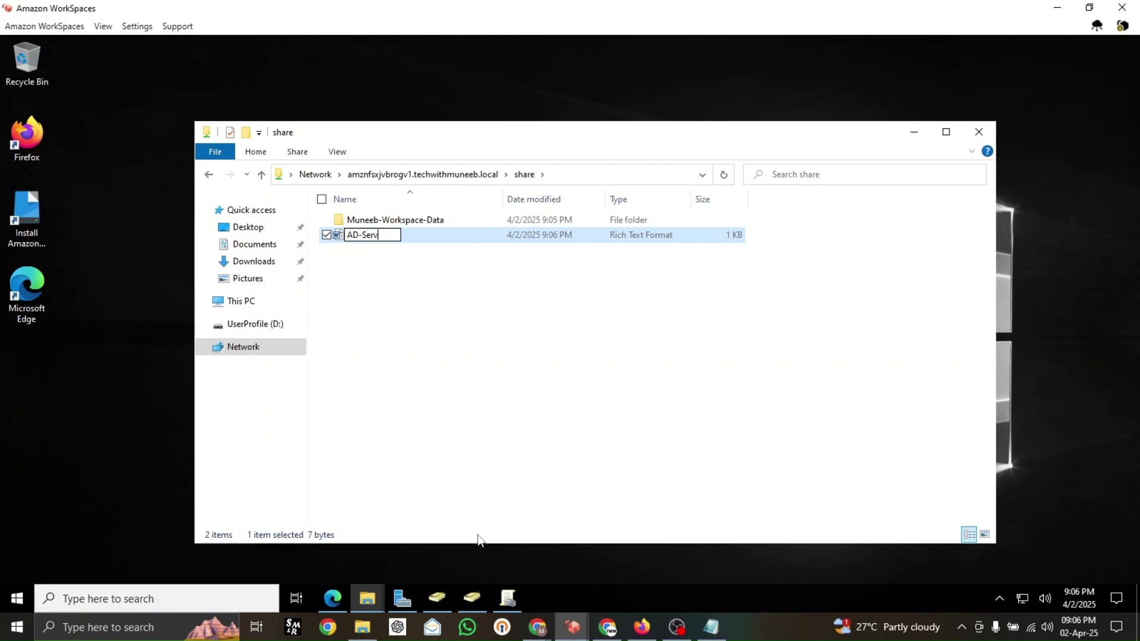
text(er-WS-Testing)
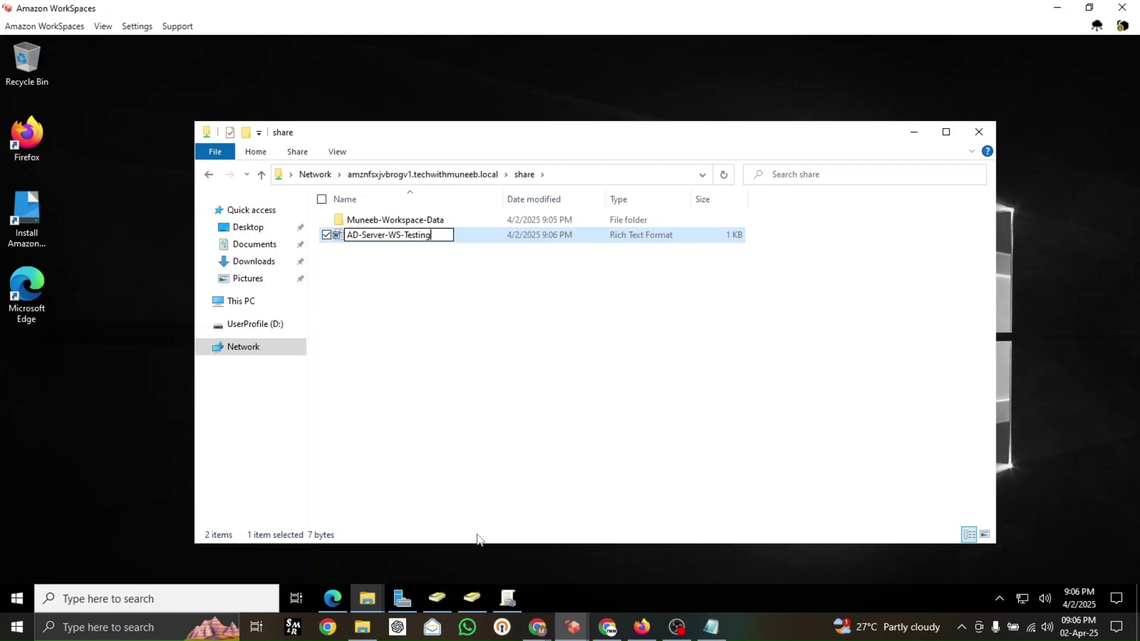
key(Return)
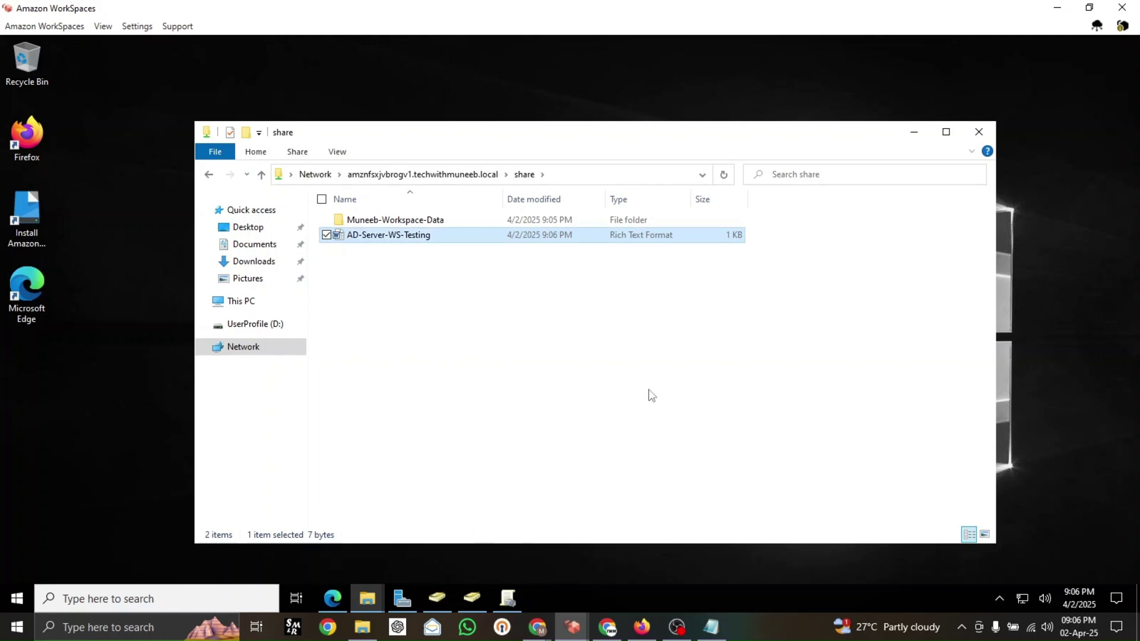
click(651, 395)
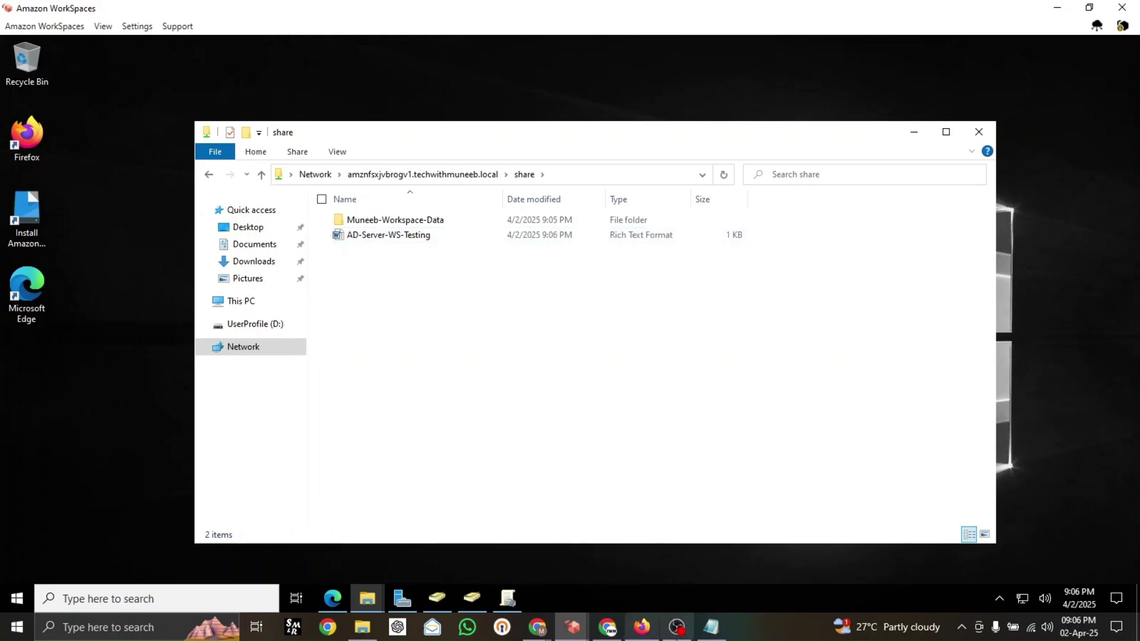
Step: Return to the first WorkSpaces desktop, check the share for the AD-Server-WS-Testing file, and close the share window
click(572, 628)
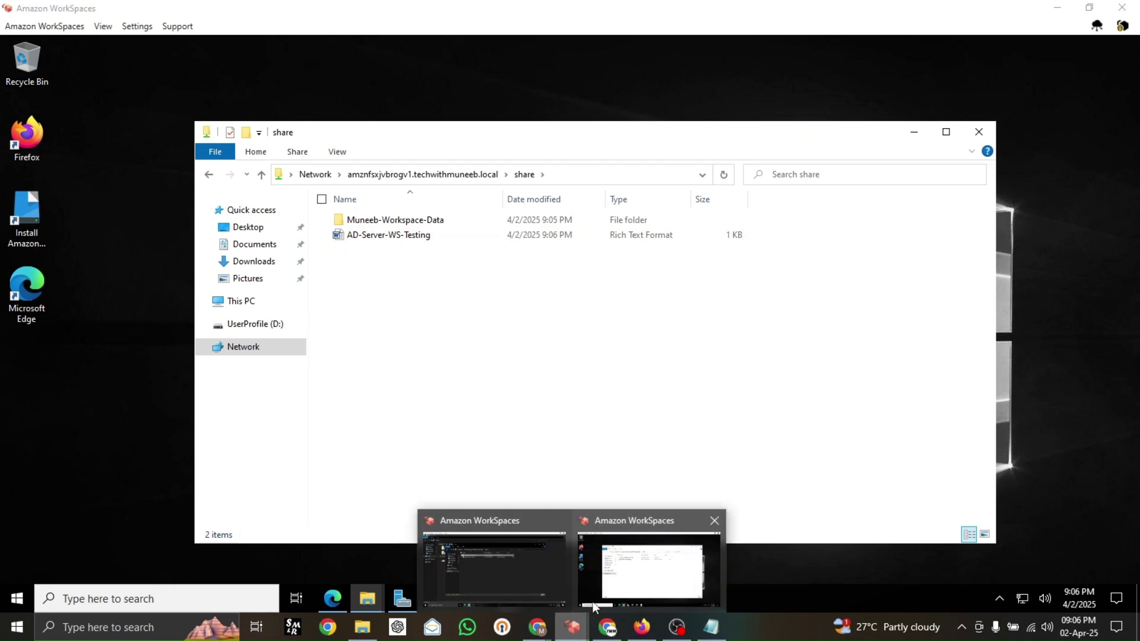
click(526, 572)
click(434, 325)
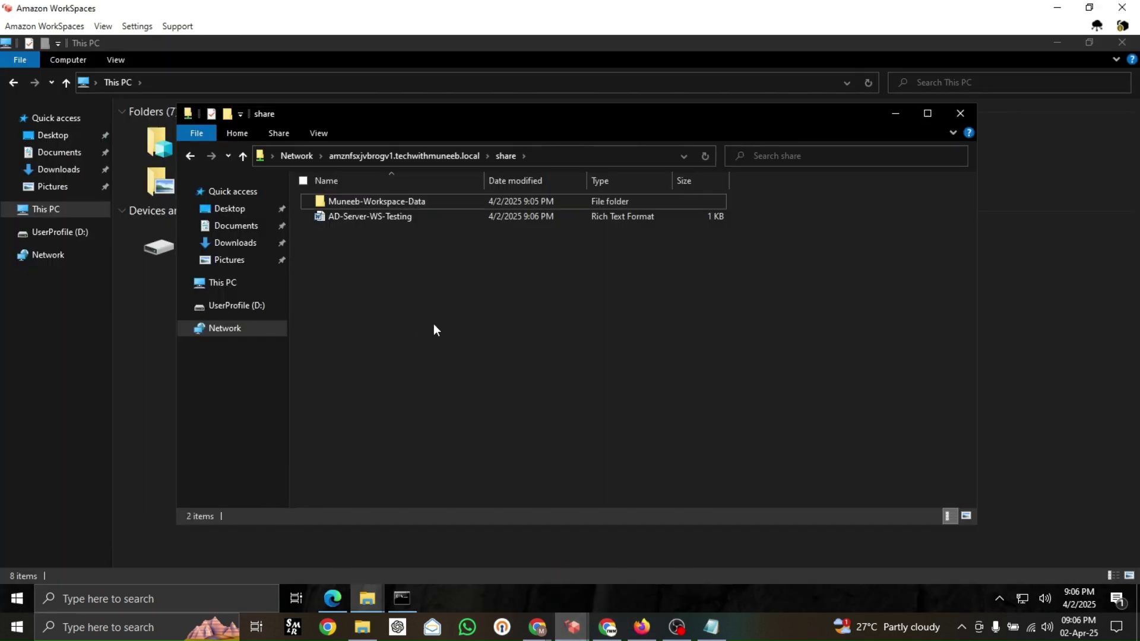
click(374, 218)
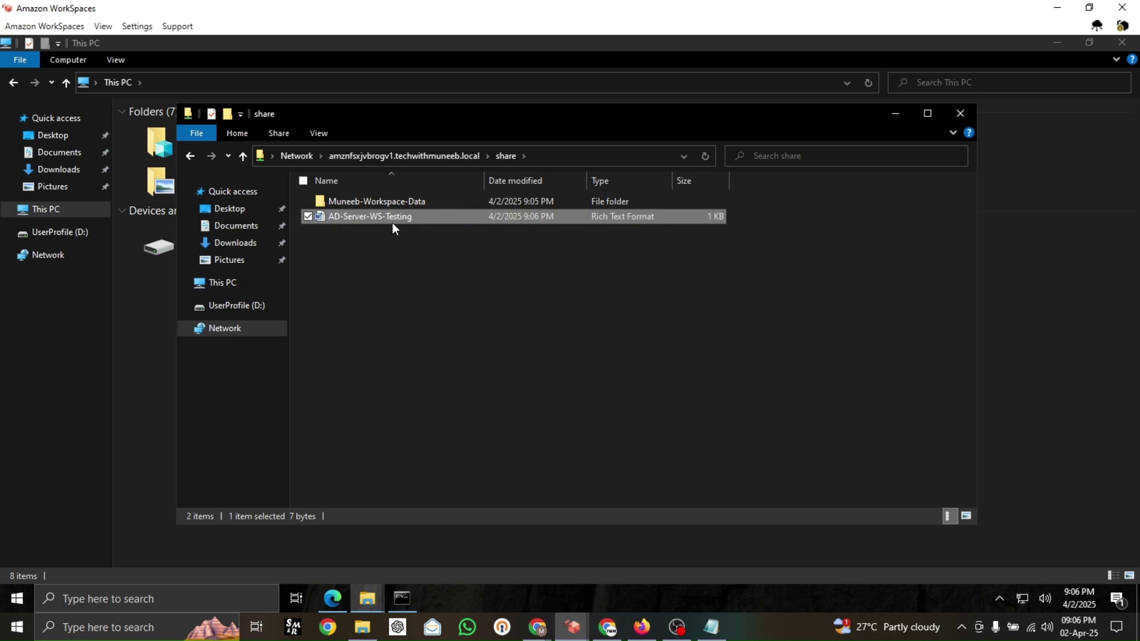
click(416, 216)
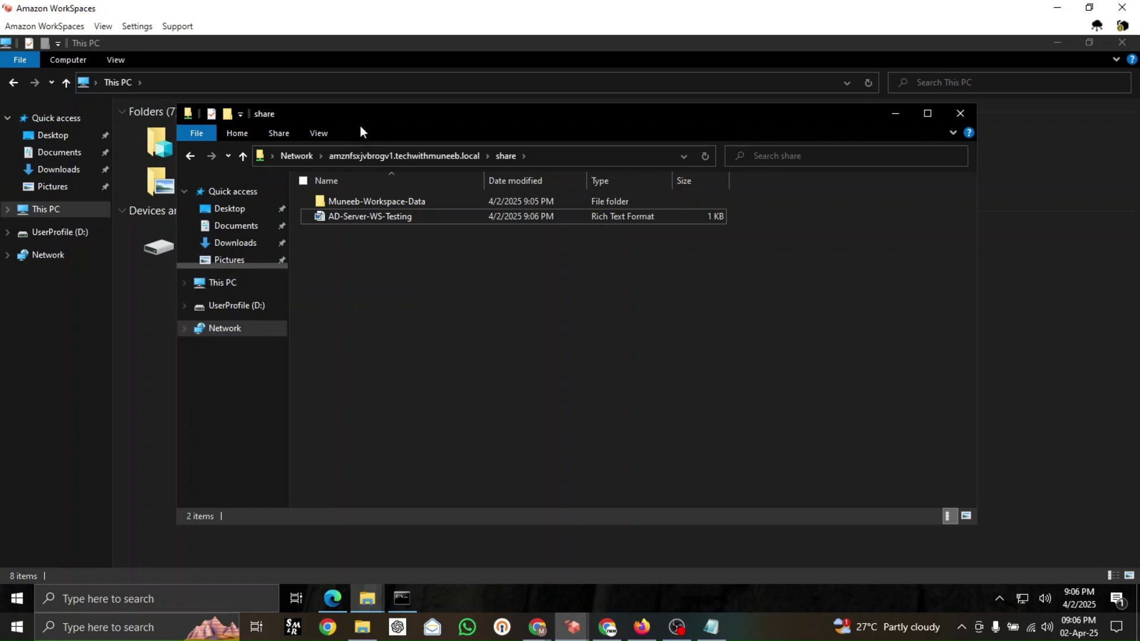
click(961, 115)
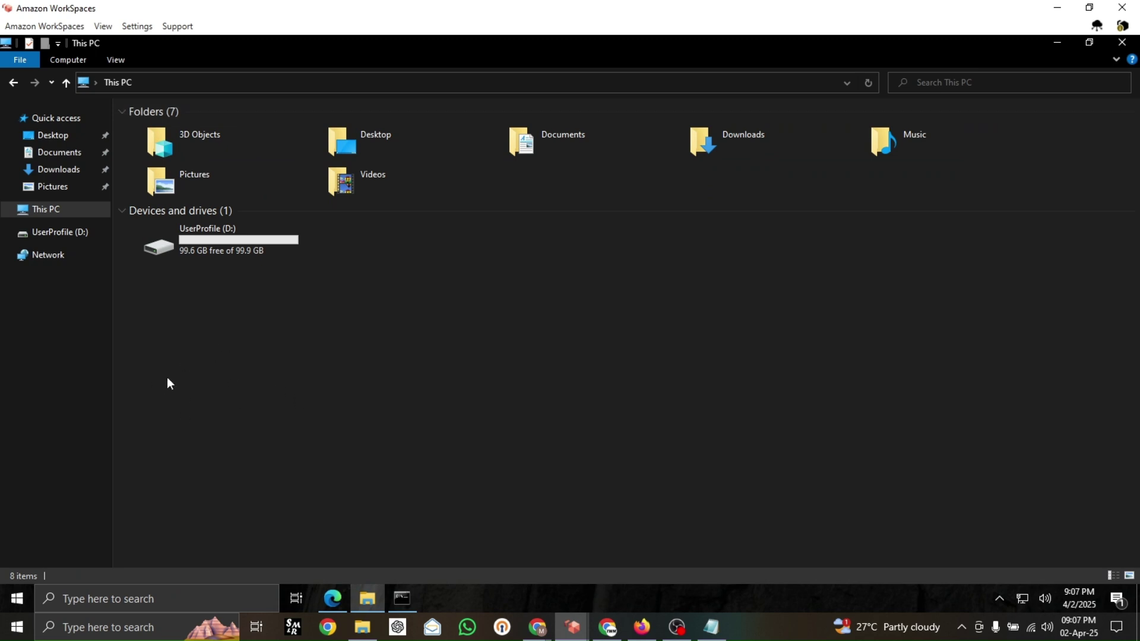
Step: Enlarge the folder and drive icons in This PC
click(34, 257)
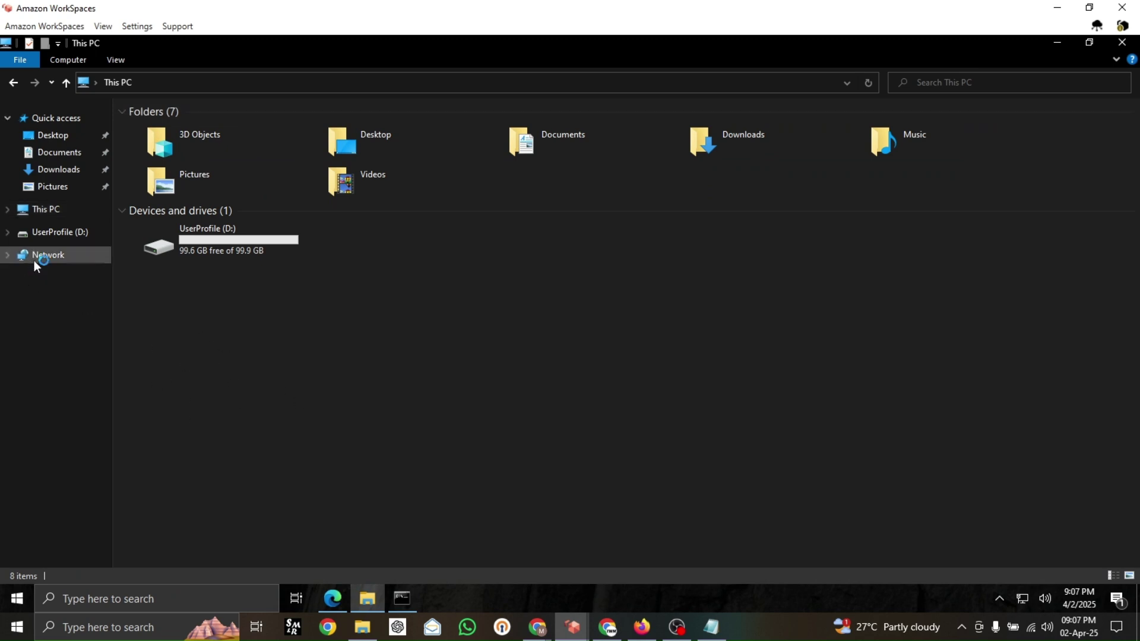
click(733, 318)
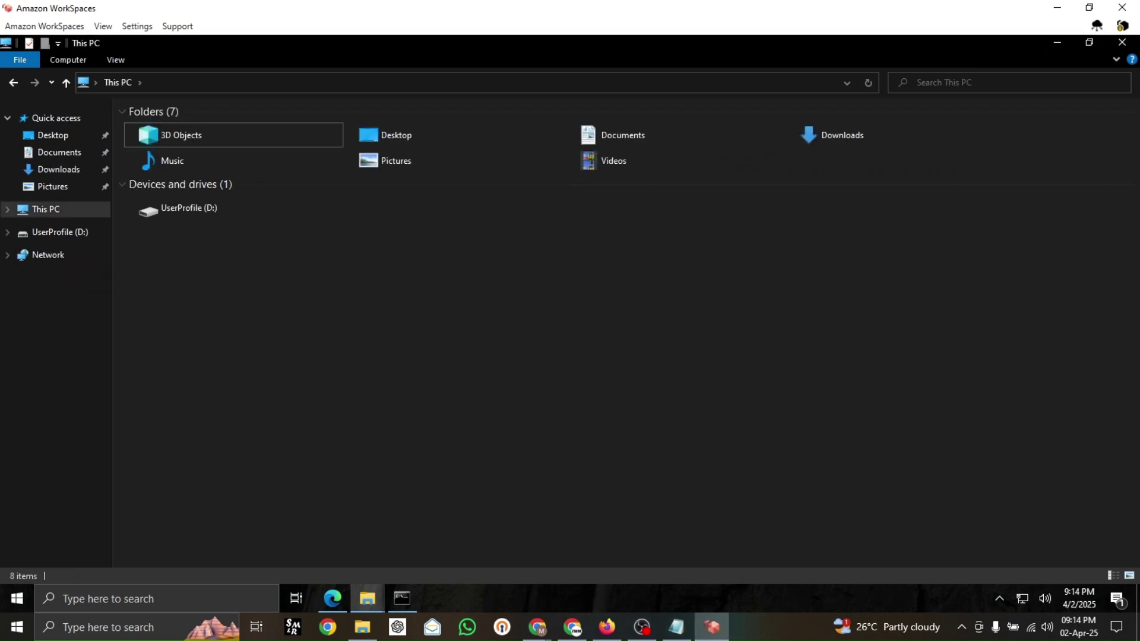
scroll(624, 333, up, 5)
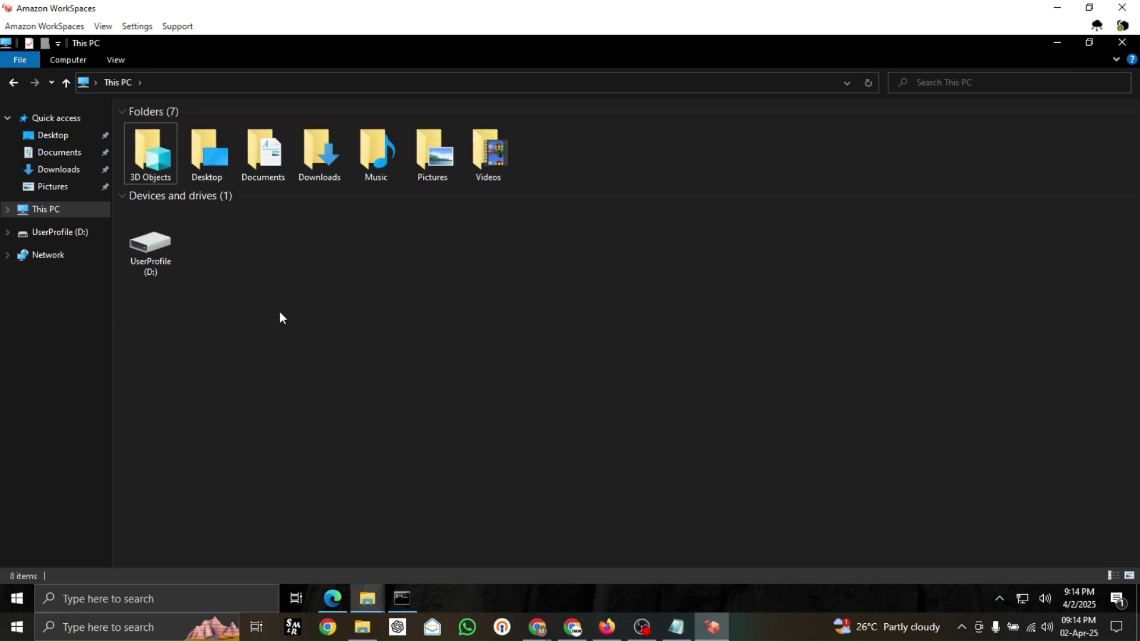
scroll(281, 315, up, 2)
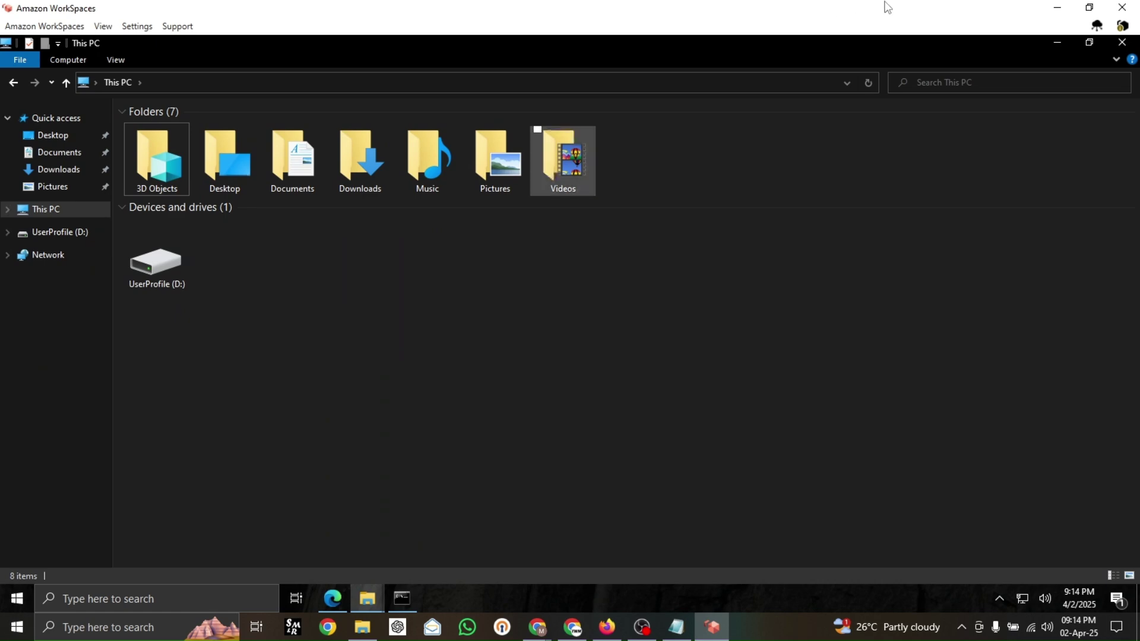
Step: Switch to the AWS console and copy the DNS name of the techwithmuneeb-fsx file system
click(1057, 8)
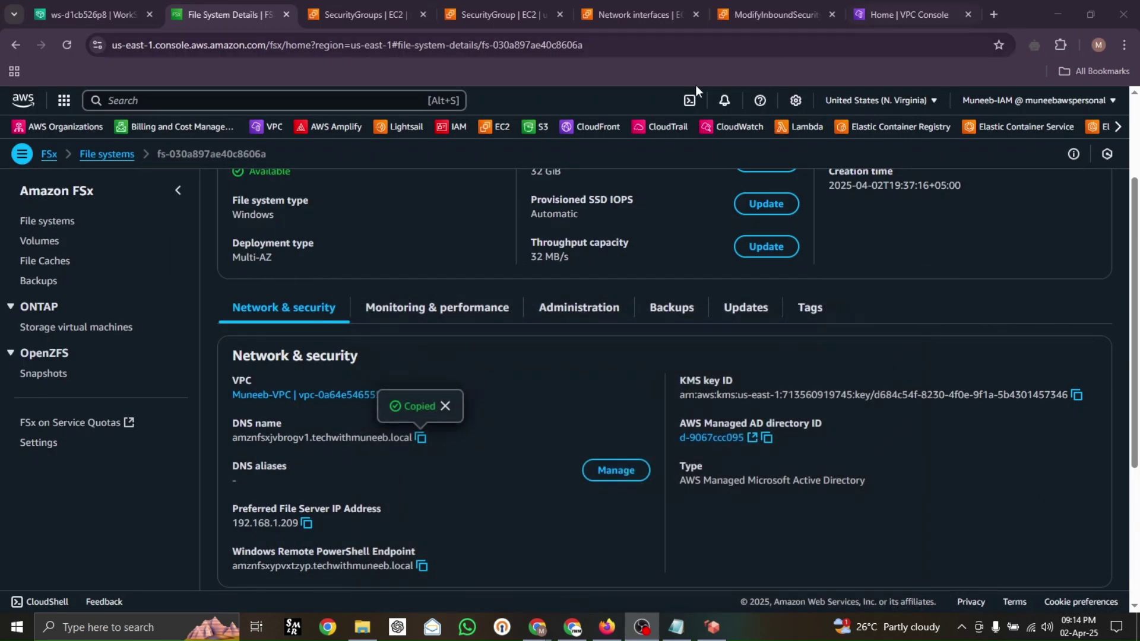
click(379, 449)
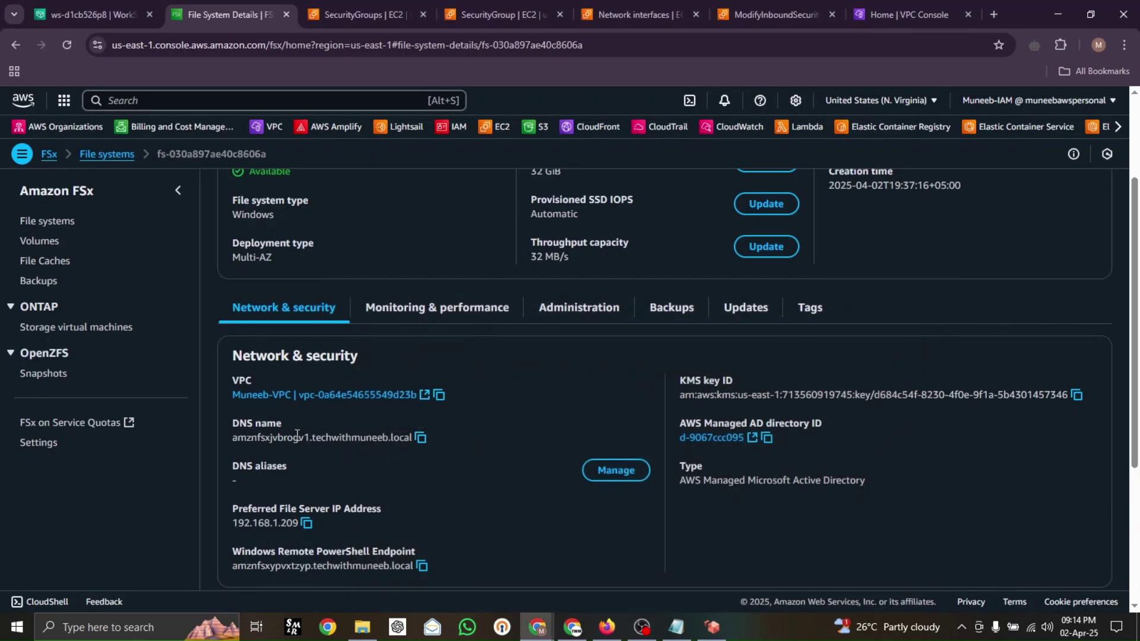
click(422, 439)
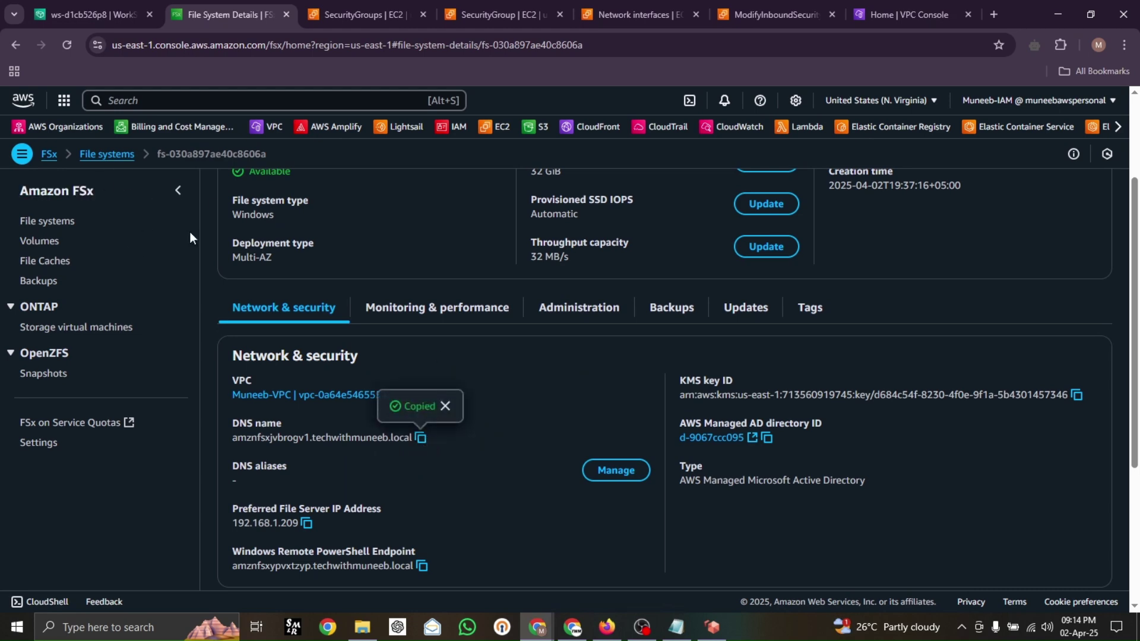
scroll(372, 268, up, 2)
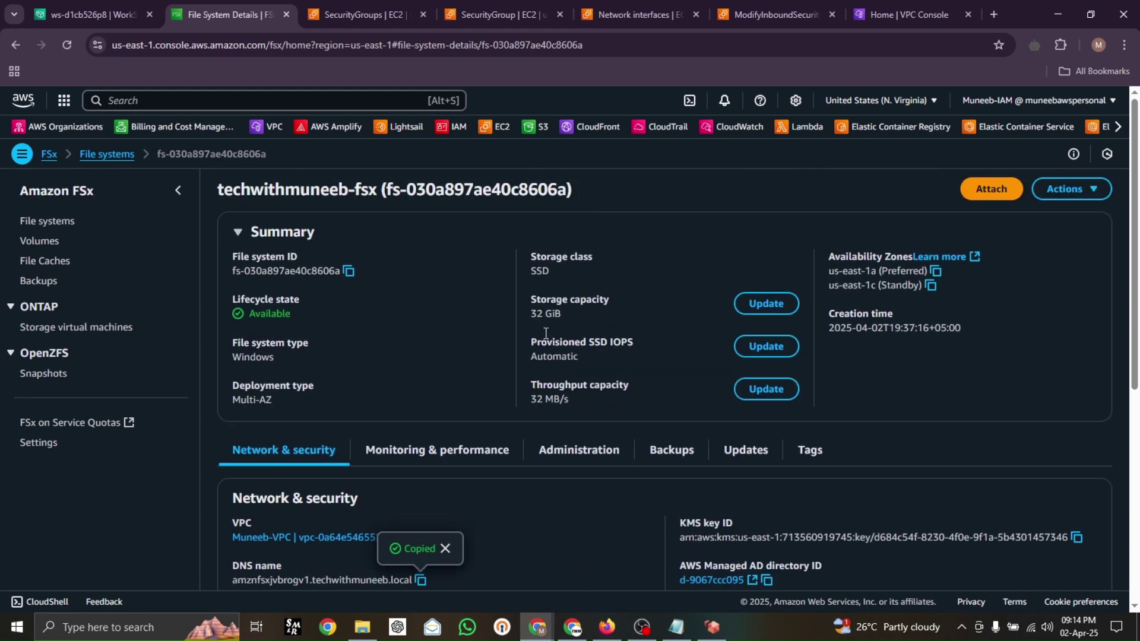
scroll(458, 480, down, 1)
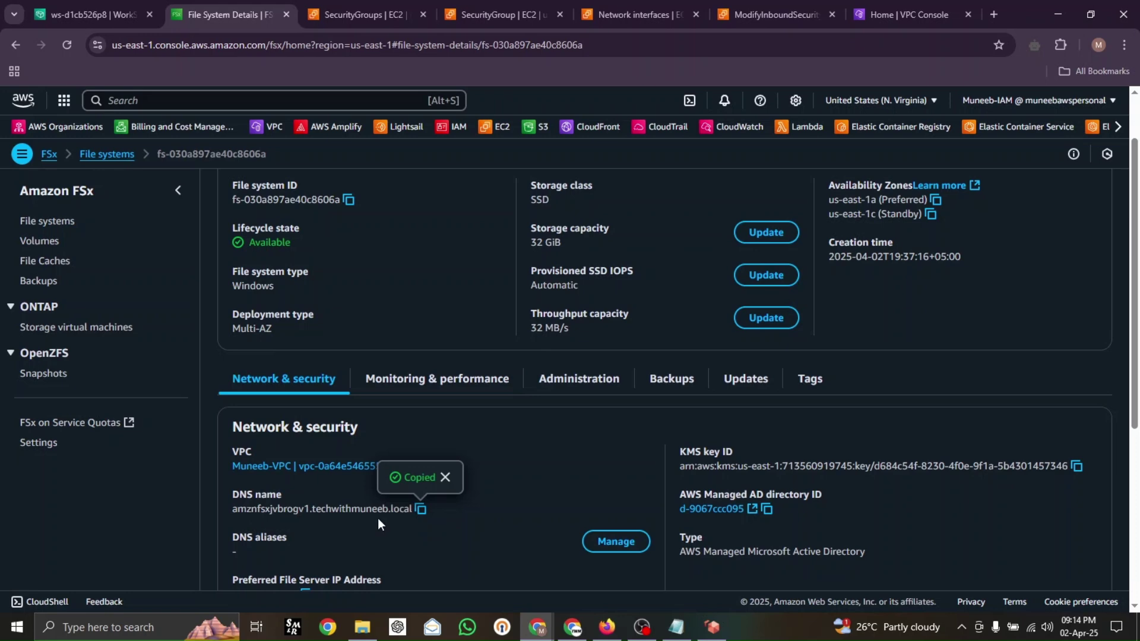
Step: Return to the first WorkSpaces desktop, start mapping a network drive from This PC, and choose drive letter M:
click(712, 628)
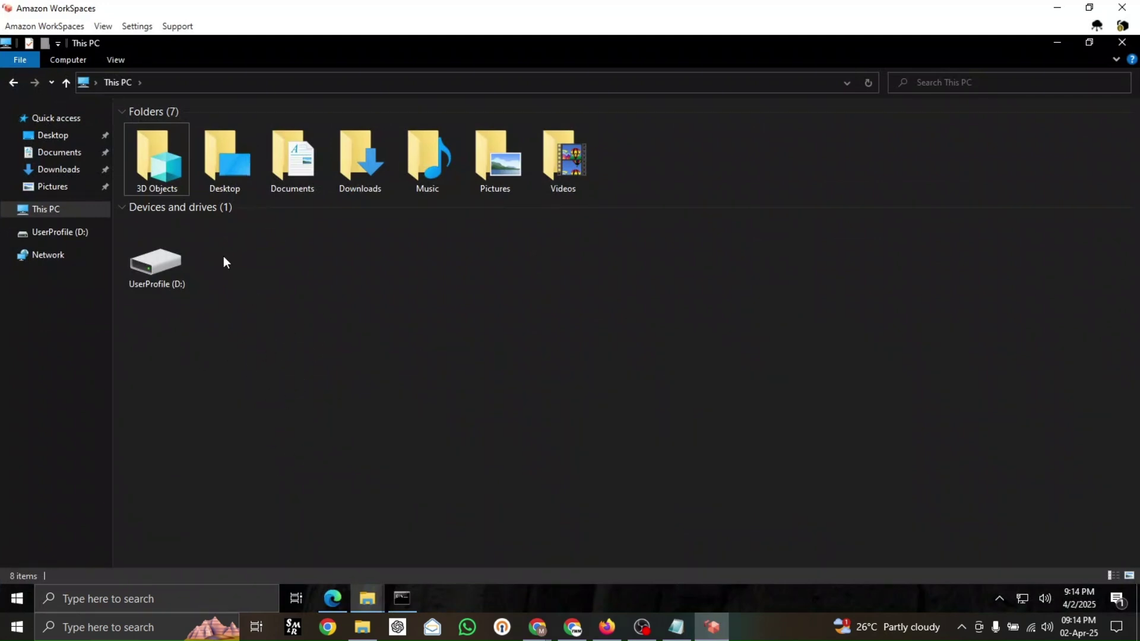
click(76, 60)
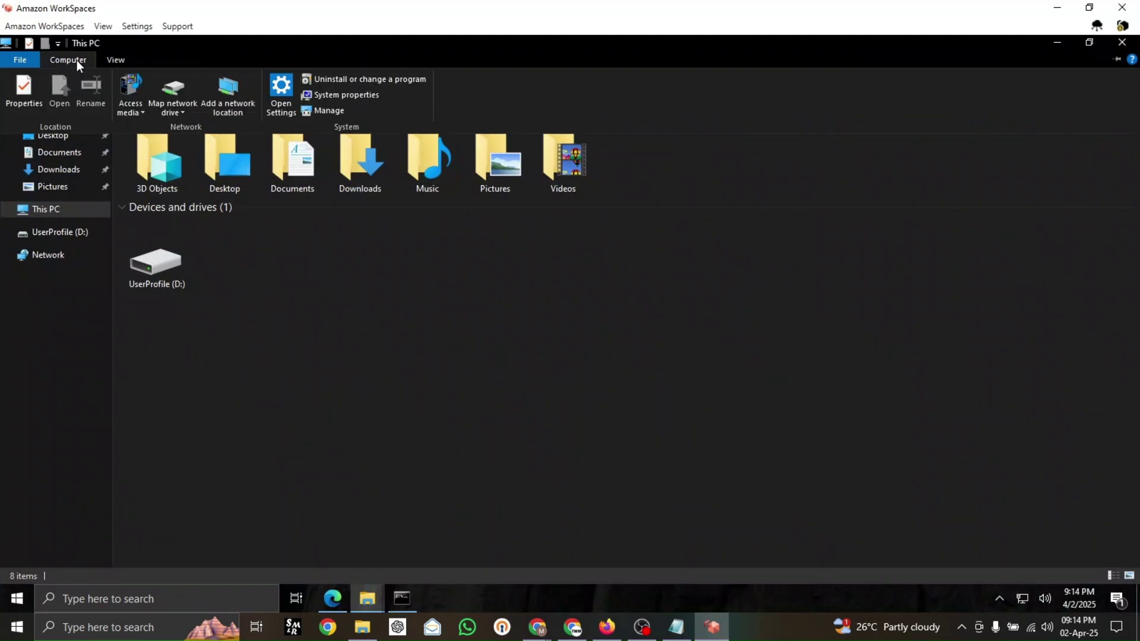
click(185, 90)
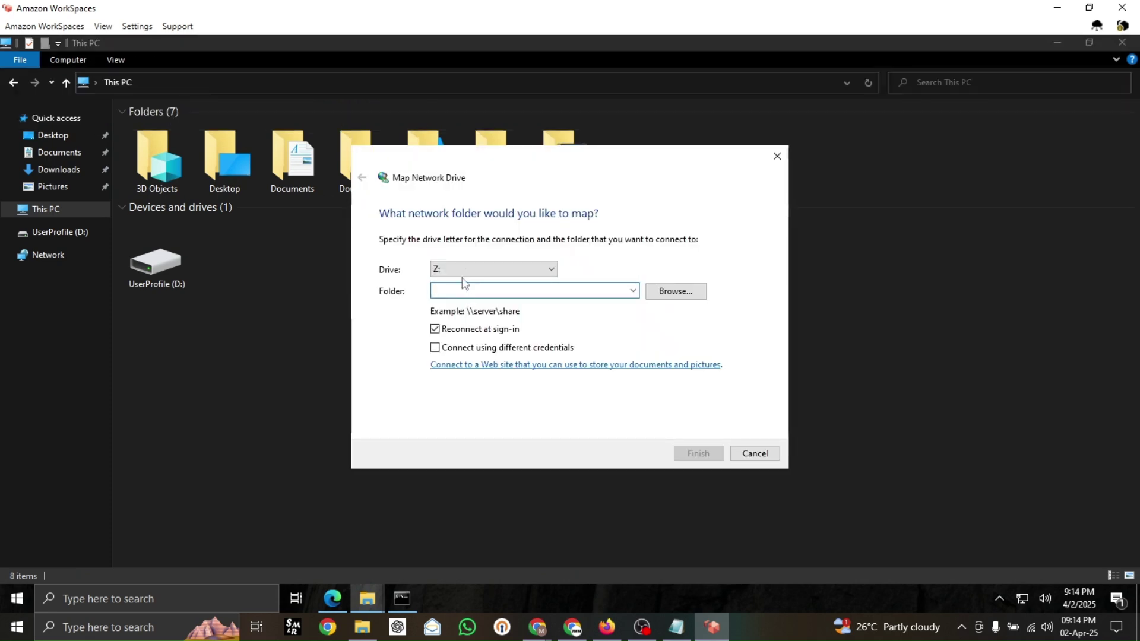
click(463, 271)
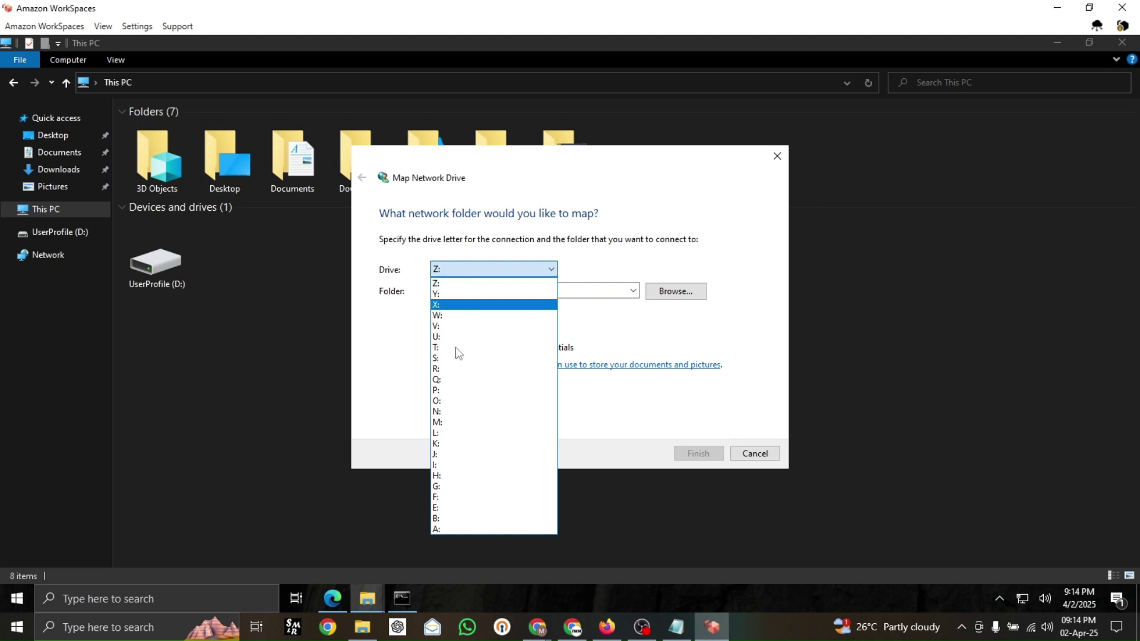
click(447, 422)
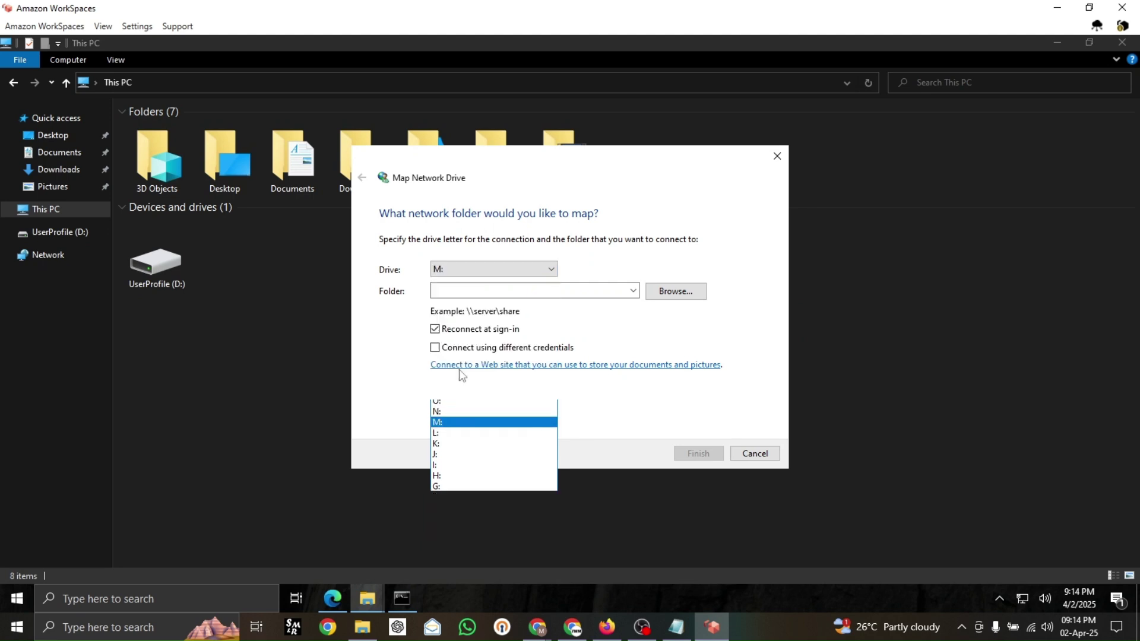
Step: Set the folder to \\amznfsxjvbrogv1.techwithmuneeb.local\share\, finish mapping the drive, and close the share window
click(457, 294)
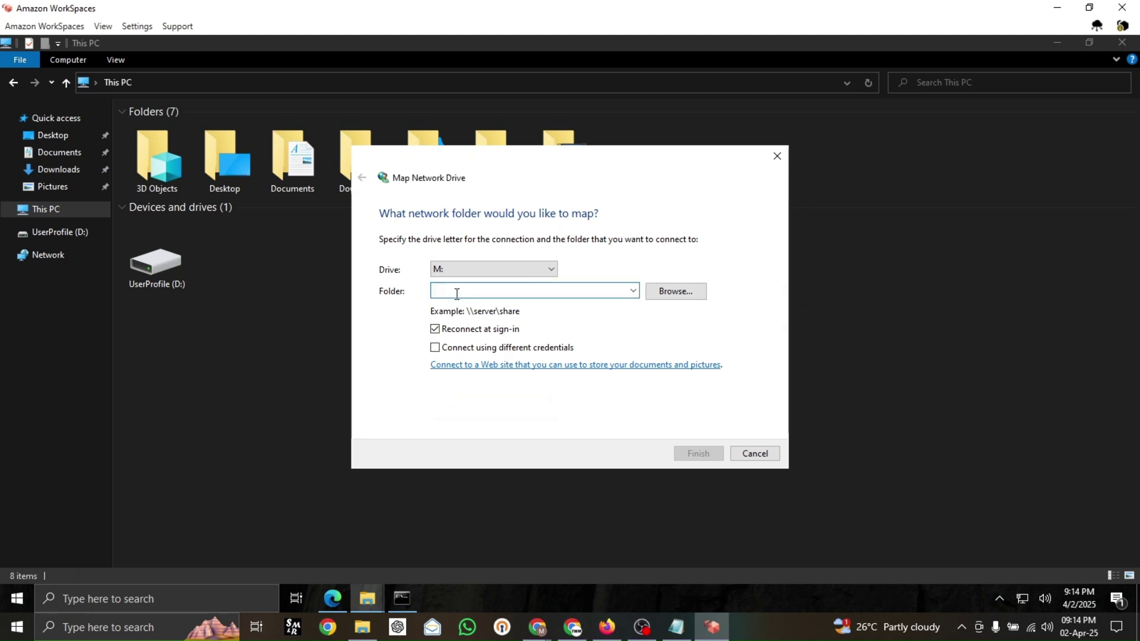
text(\\)
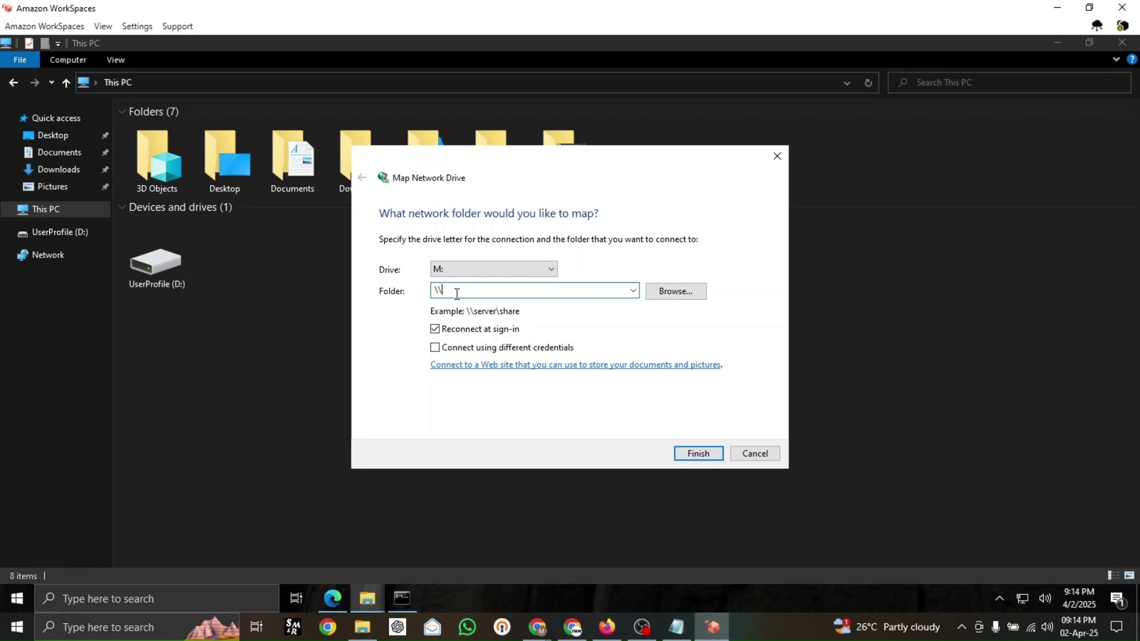
key(ctrl+v)
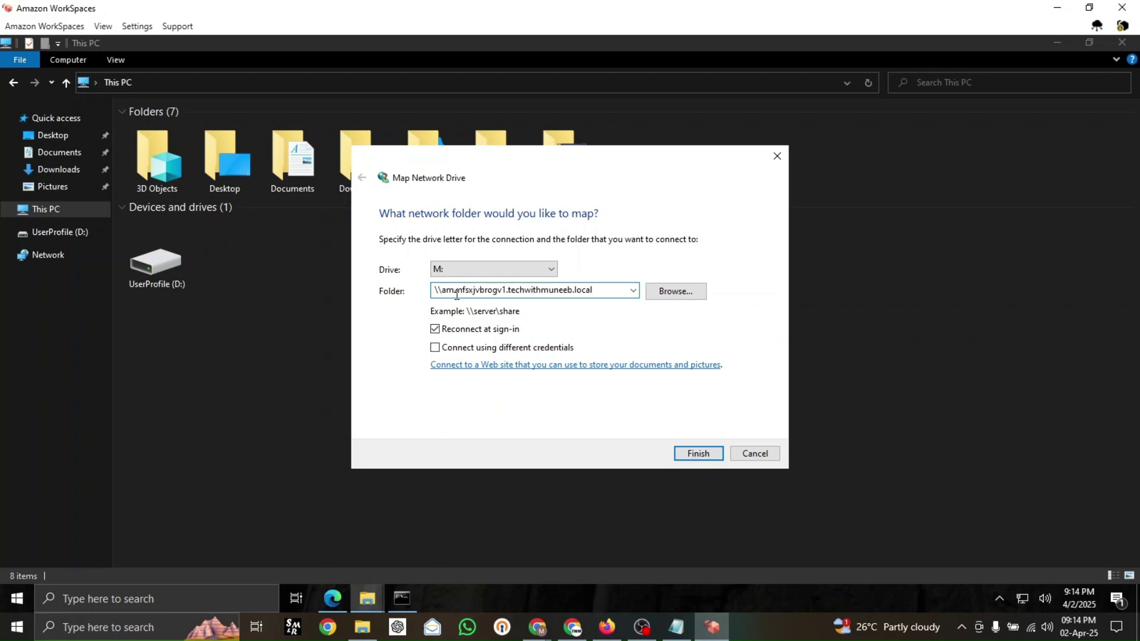
text(\)
text(share\)
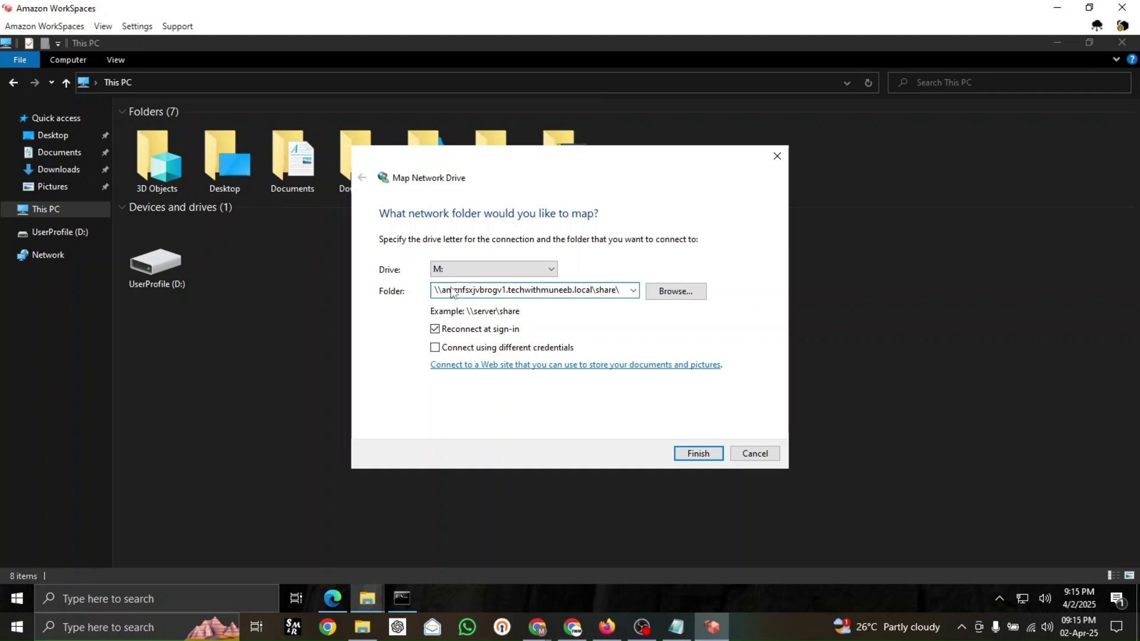
click(436, 293)
key(shift+Home)
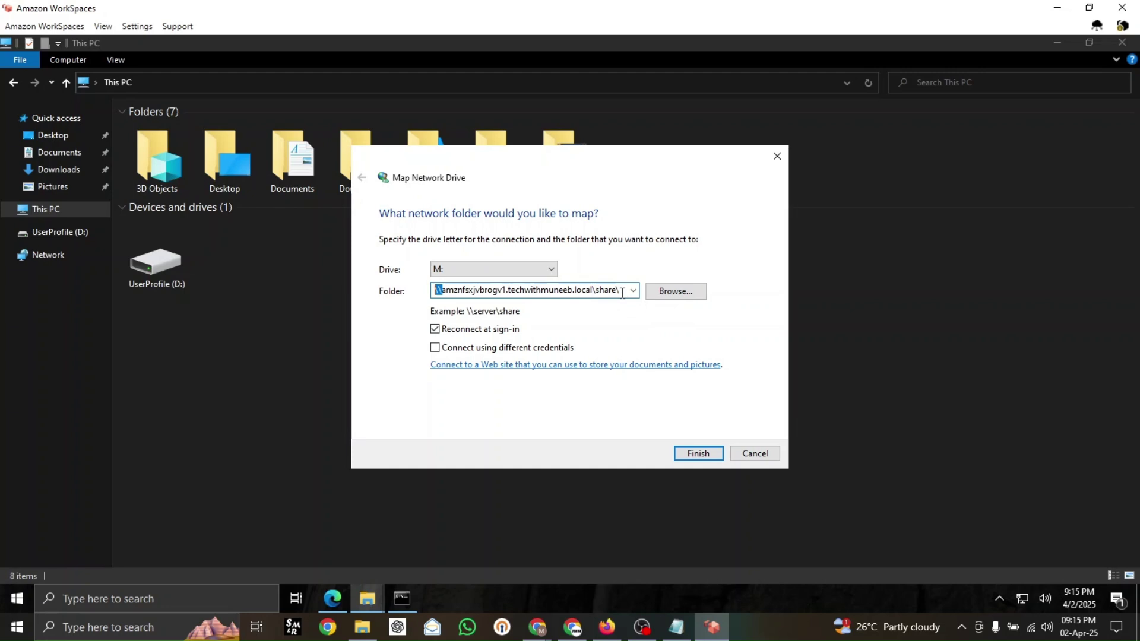
drag(620, 291, 600, 292)
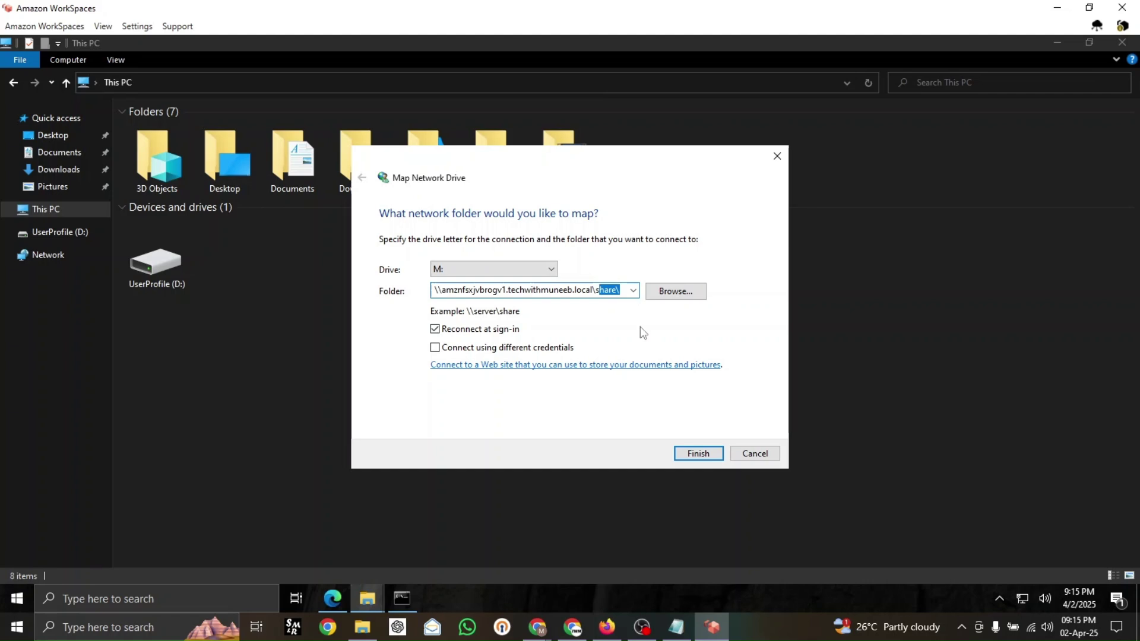
click(701, 449)
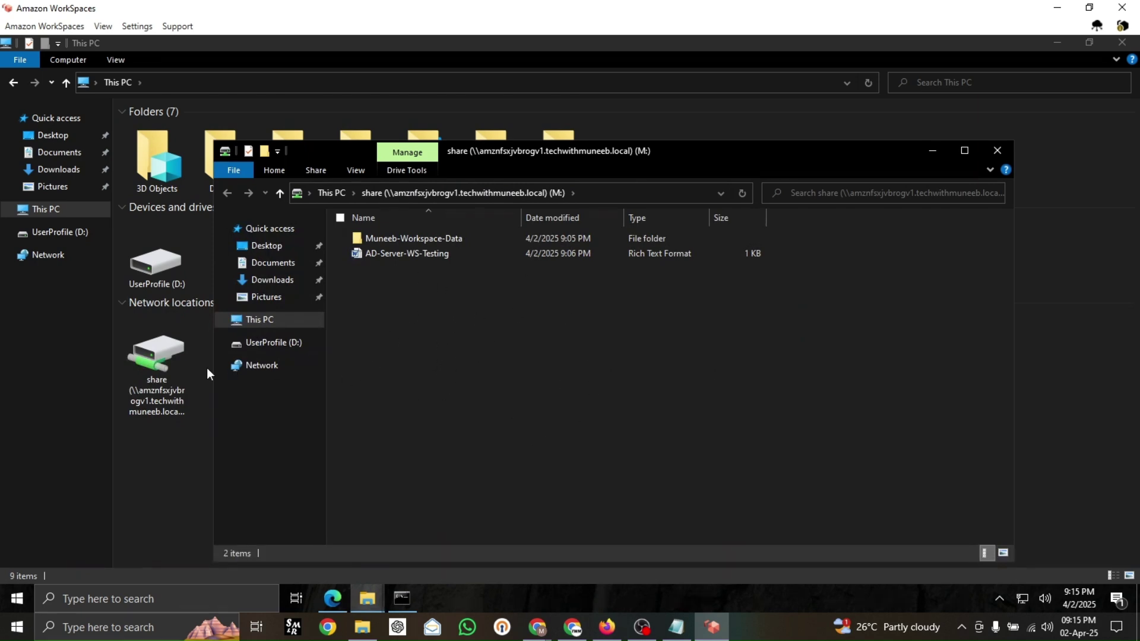
click(998, 150)
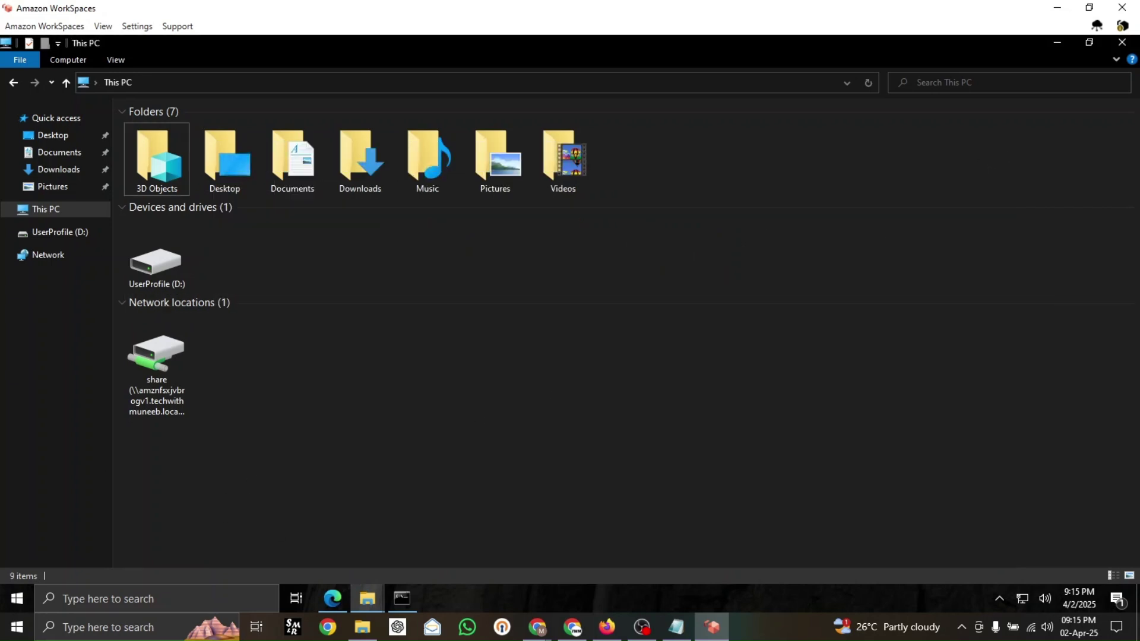
Step: Switch to the second WorkSpaces desktop, start mapping a network drive from This PC, and choose drive letter A:
key(alt+Tab)
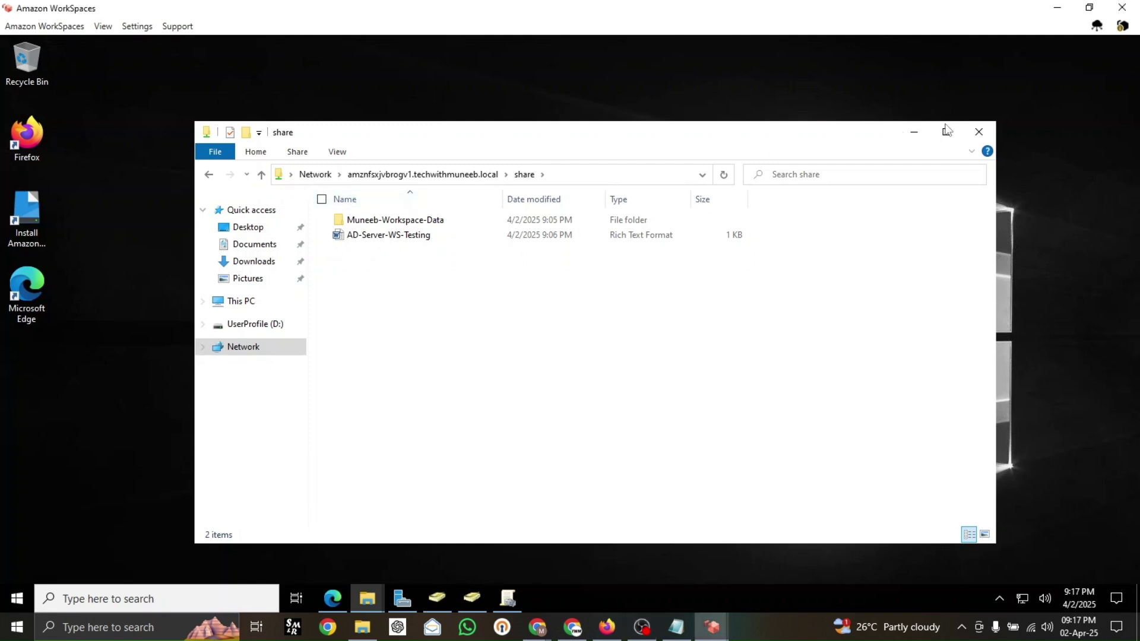
click(947, 130)
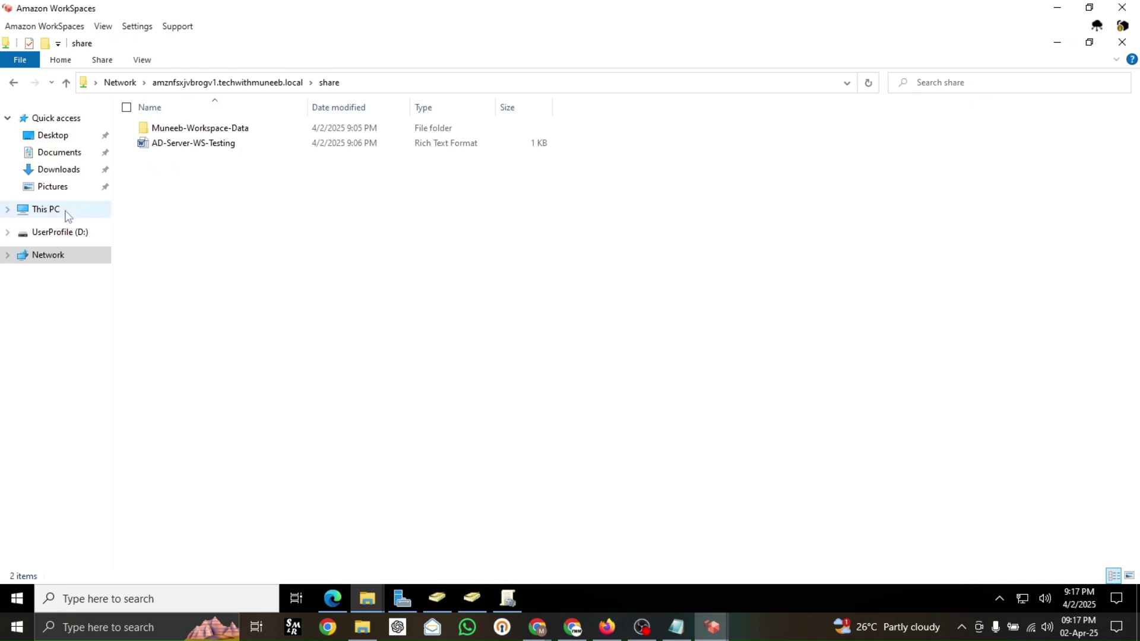
click(67, 214)
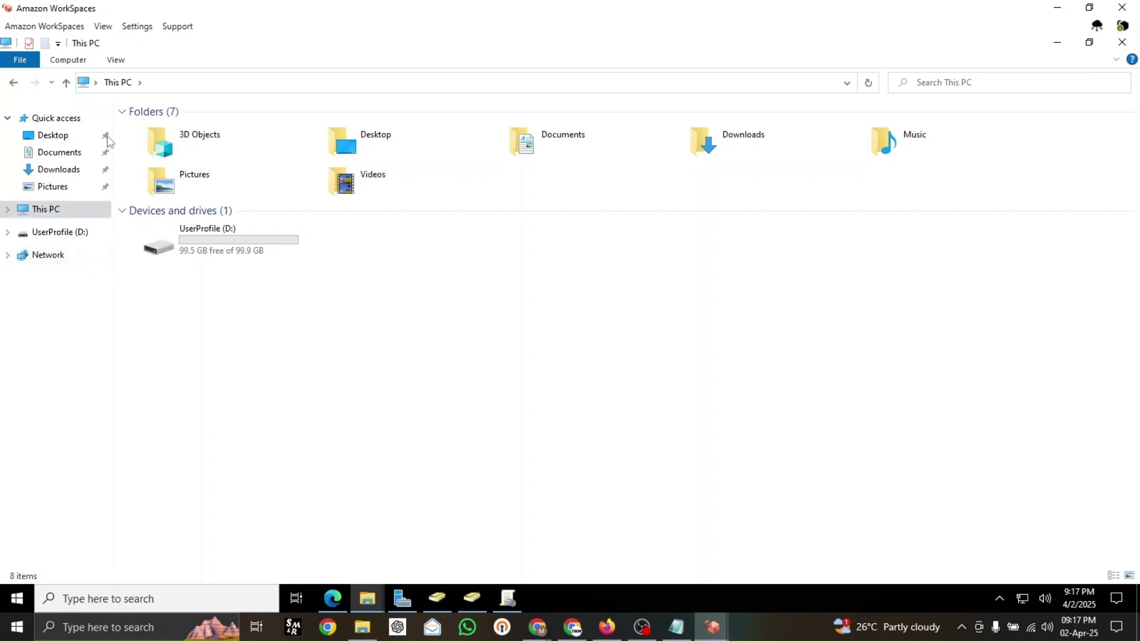
click(70, 60)
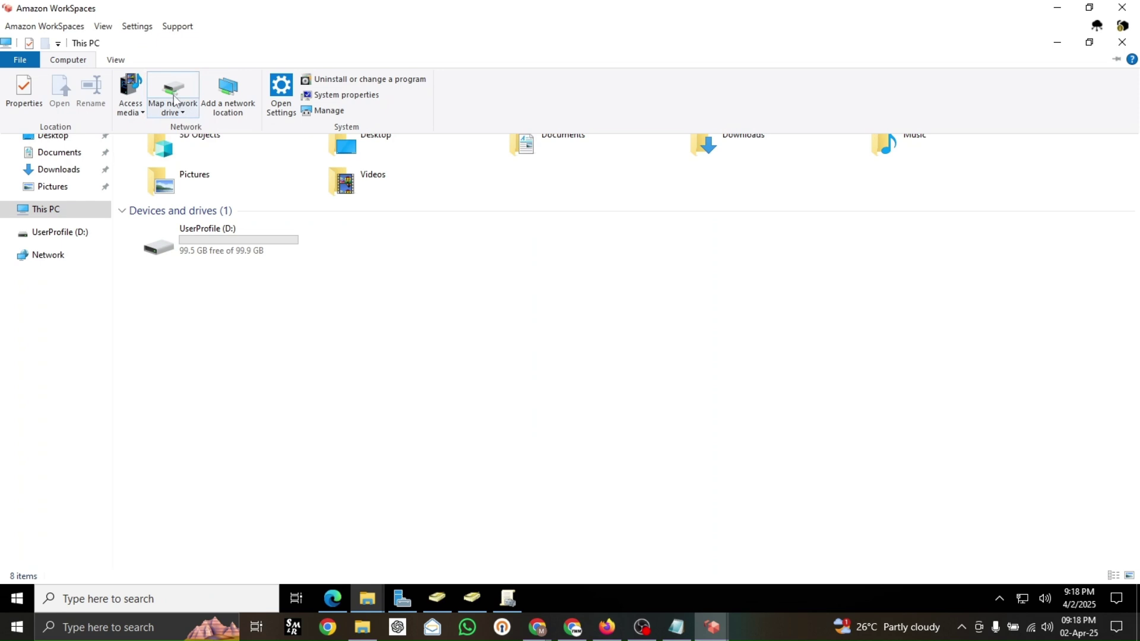
click(178, 98)
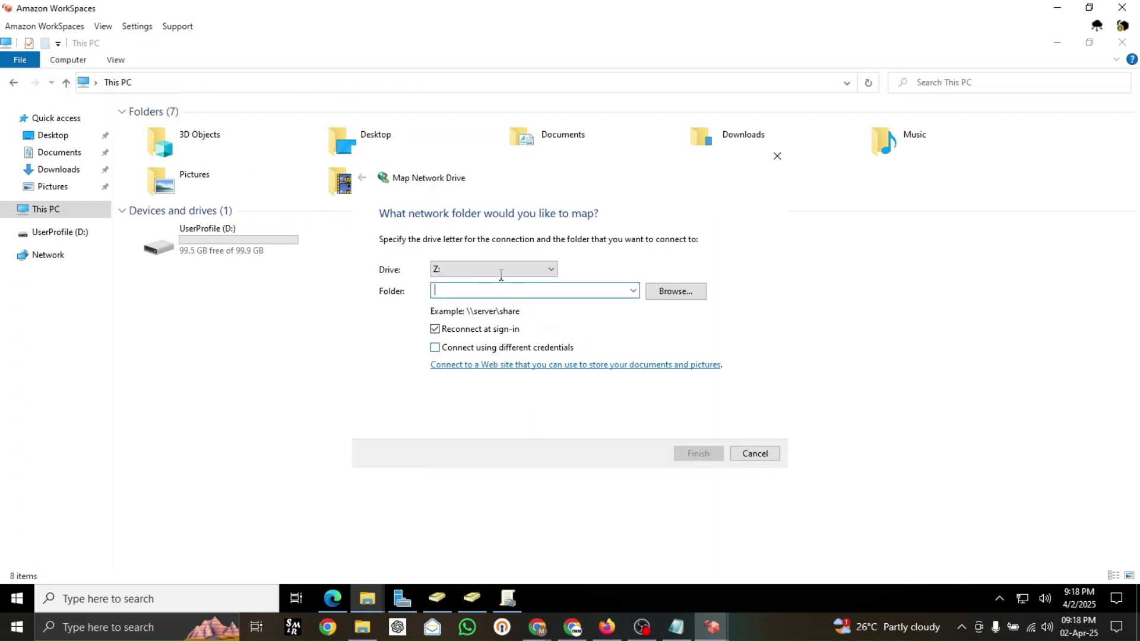
click(505, 270)
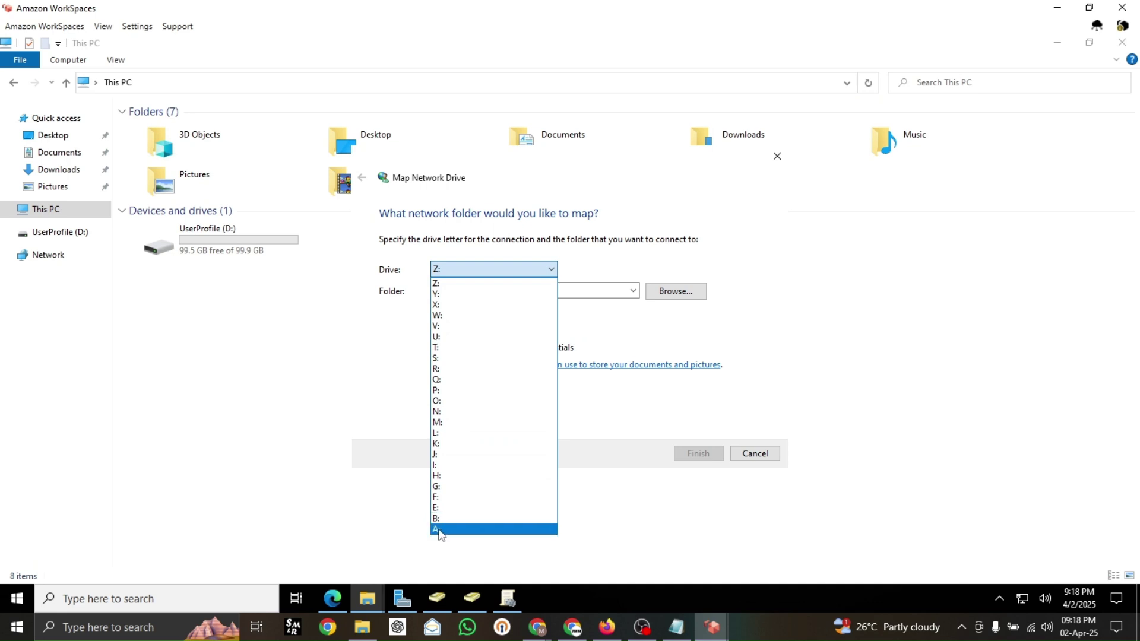
click(440, 530)
Step: Map the A: drive to the folder \\amznfsxjvbrogv1.techwithmuneeb.local\share\
click(475, 293)
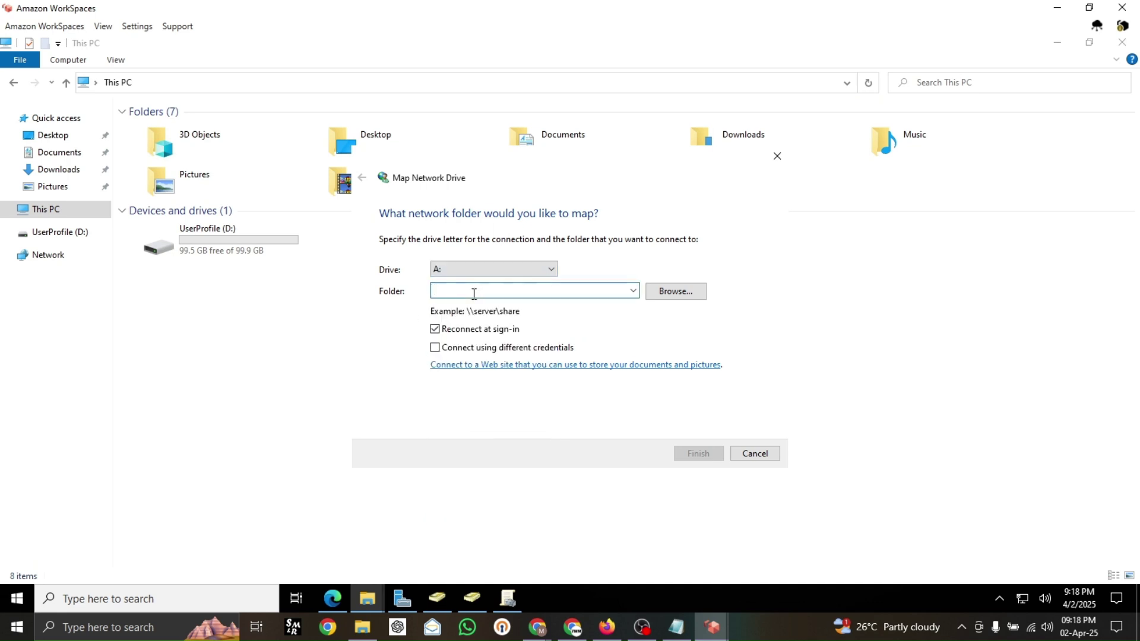
text(\\)
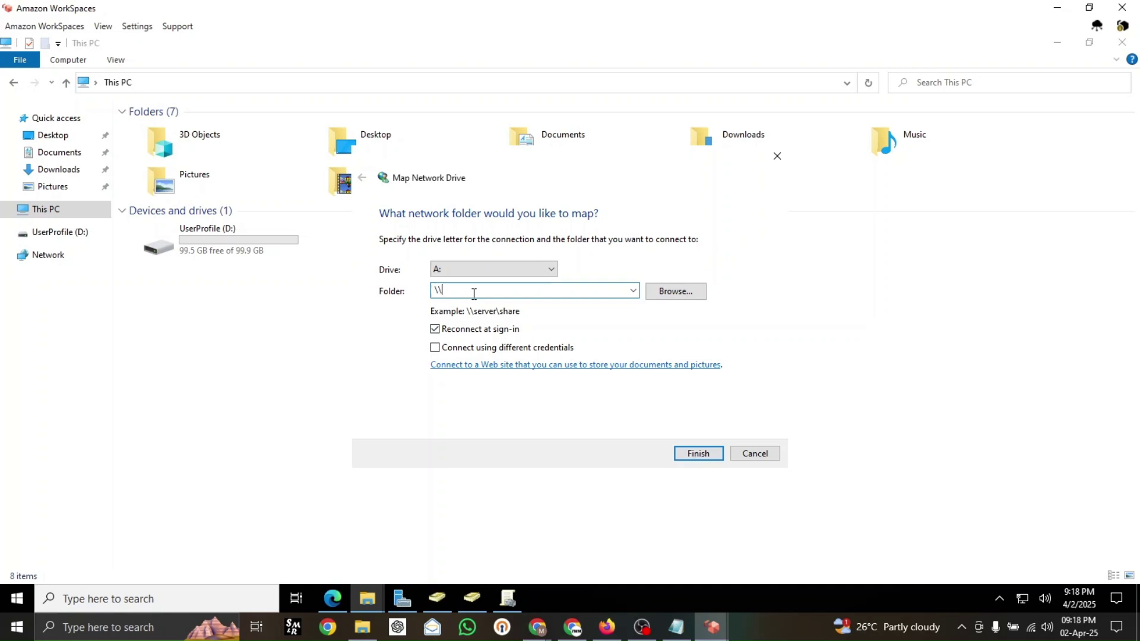
text(amznfsxjvbrogv1.techwithmuneeb.local)
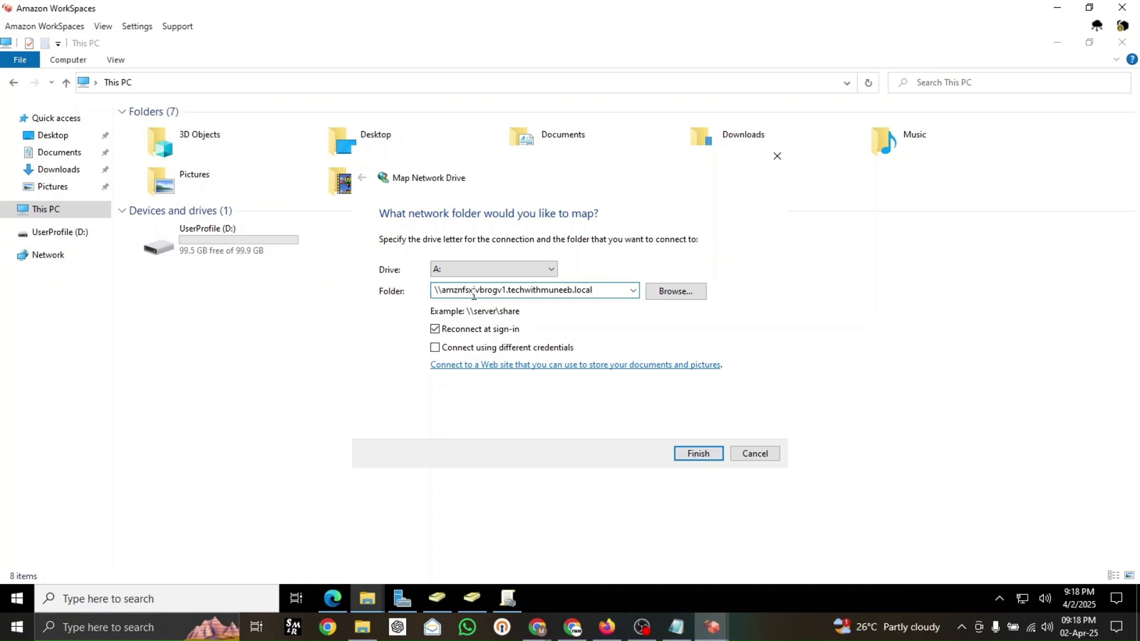
text(\share\)
key(Return)
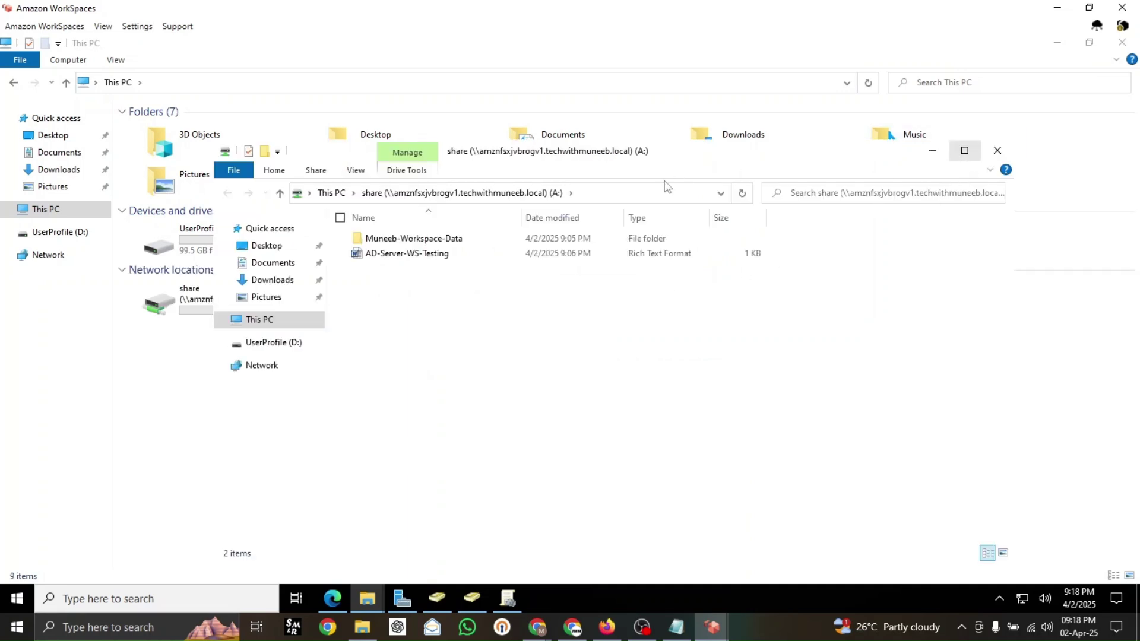
Step: Move the new share window aside, return to This PC, and open the mapped A: network drive there
drag(684, 155, 754, 144)
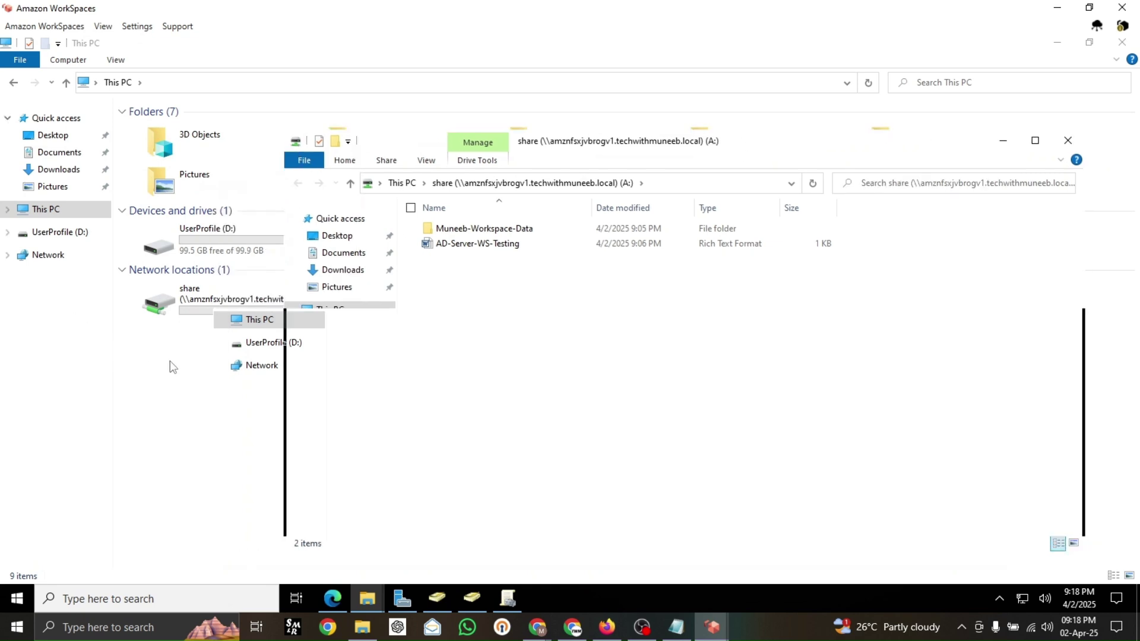
click(153, 325)
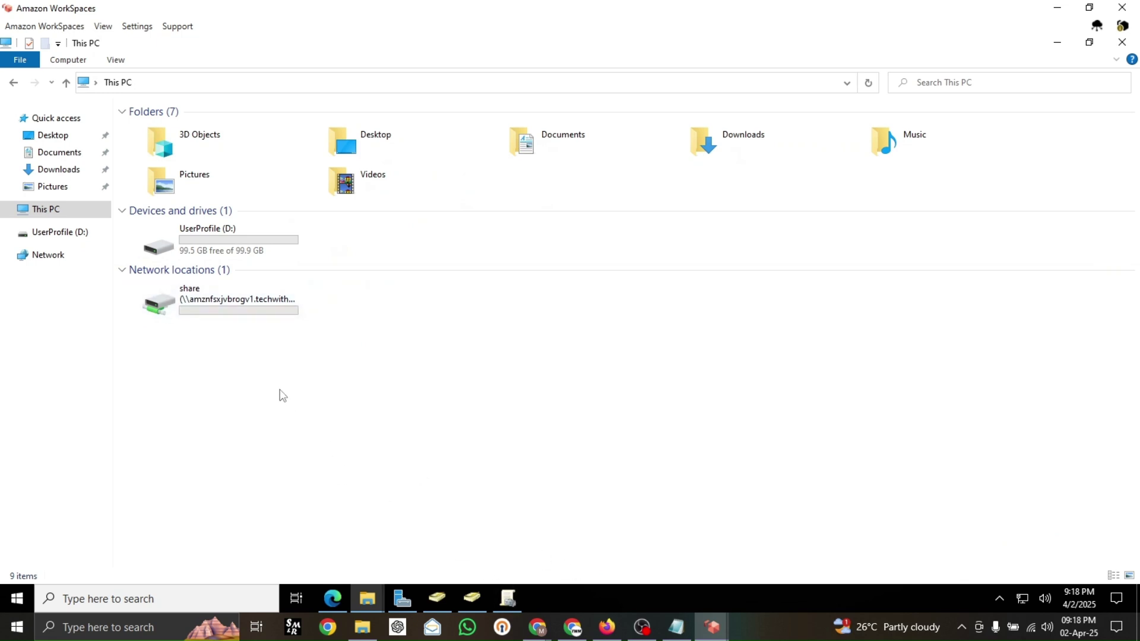
double_click(223, 302)
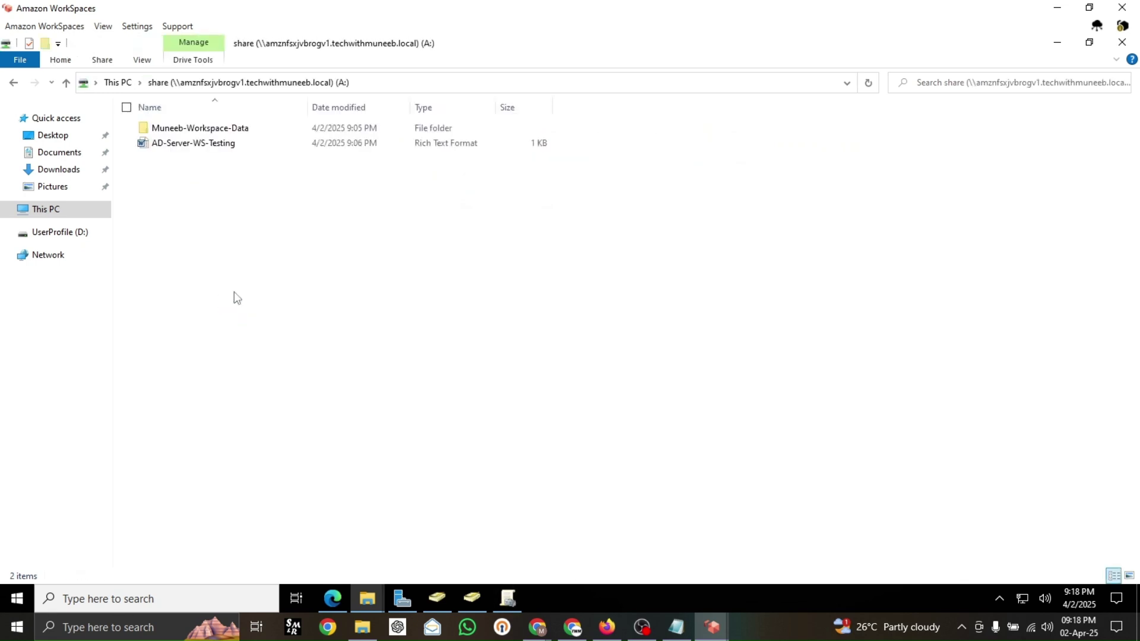
Step: Create a folder named TECHWITHMUNEEB in the mapped A: drive
right_click(308, 225)
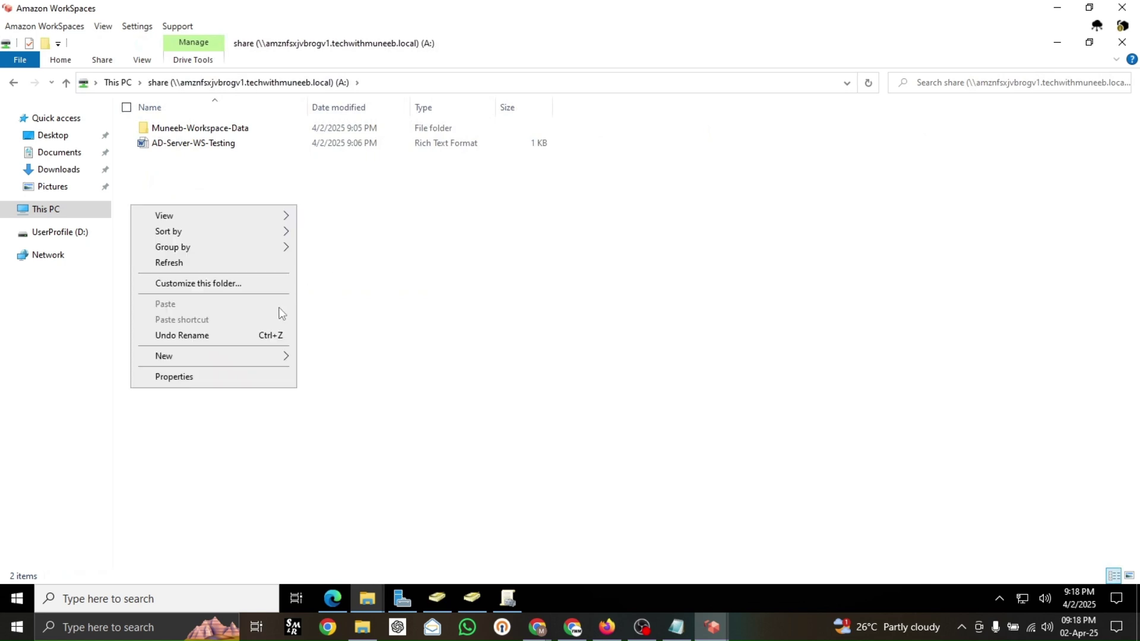
mouse_move(269, 357)
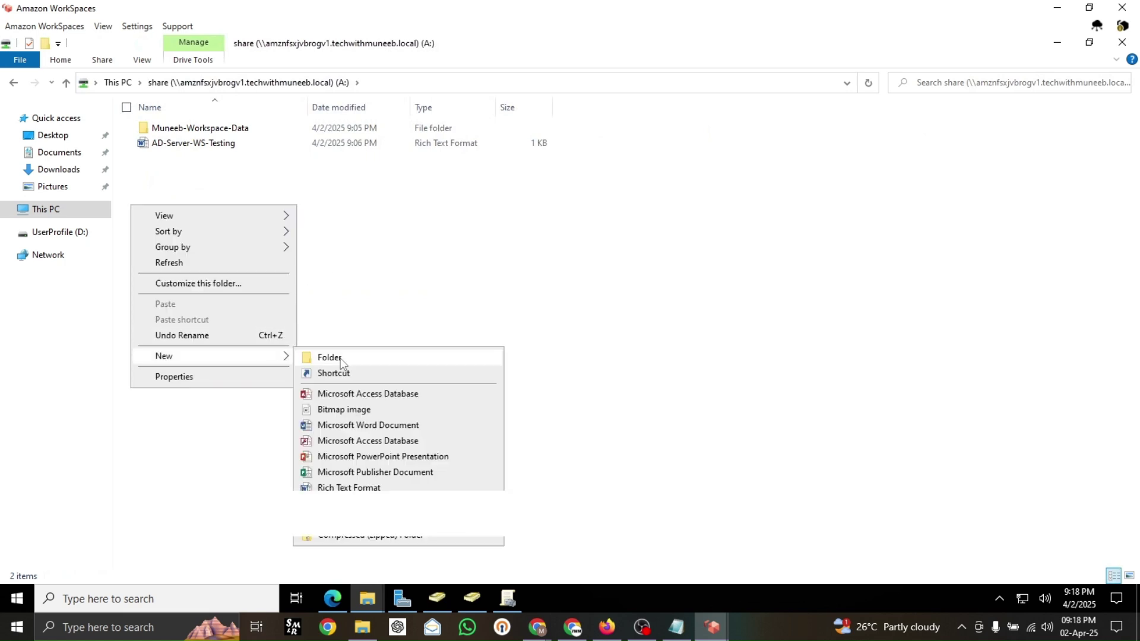
click(343, 362)
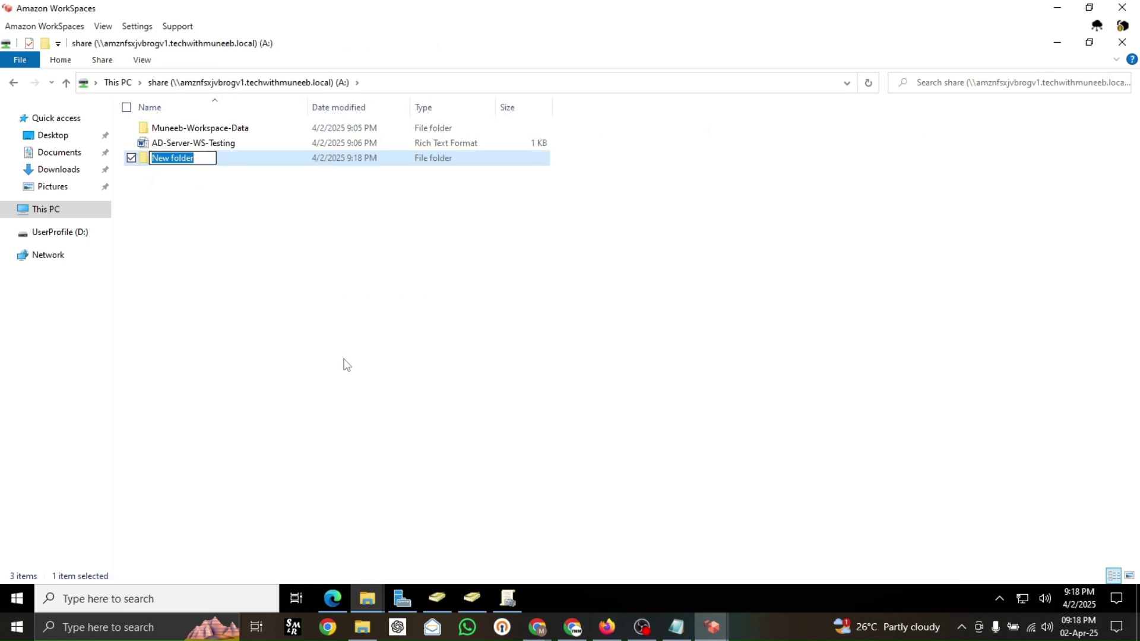
text(TECHWITHMUNEEB)
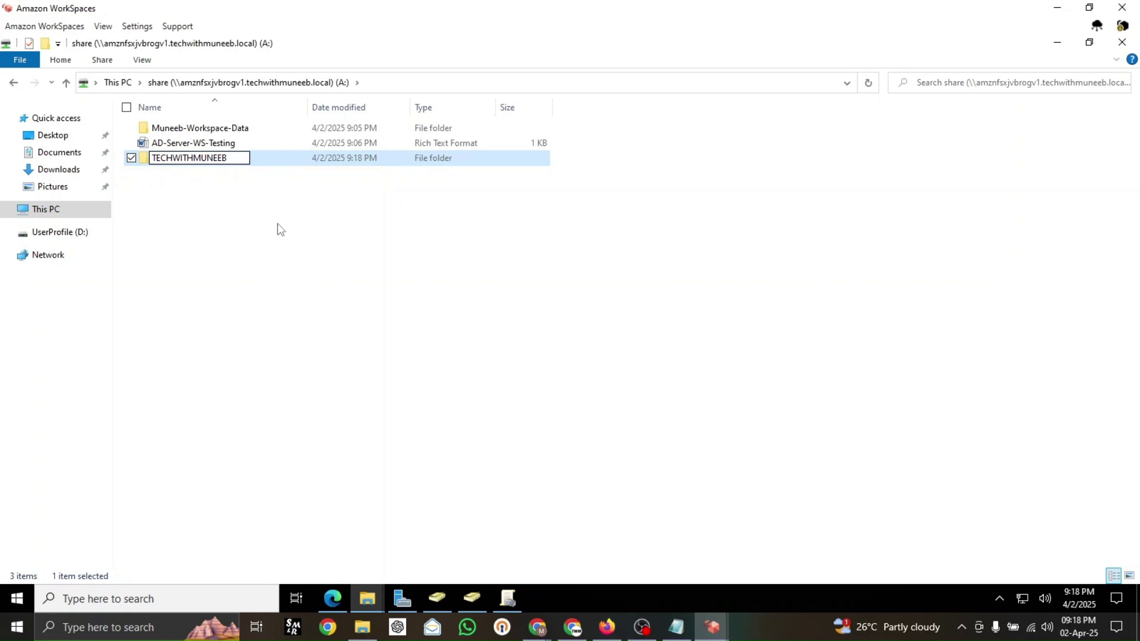
key(Return)
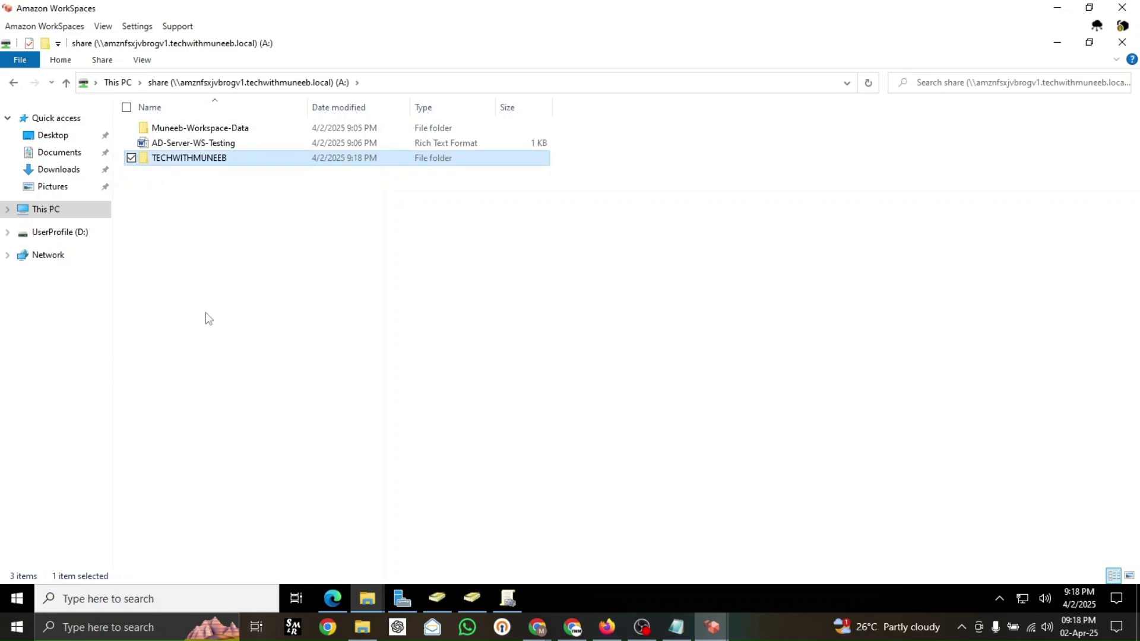
click(423, 321)
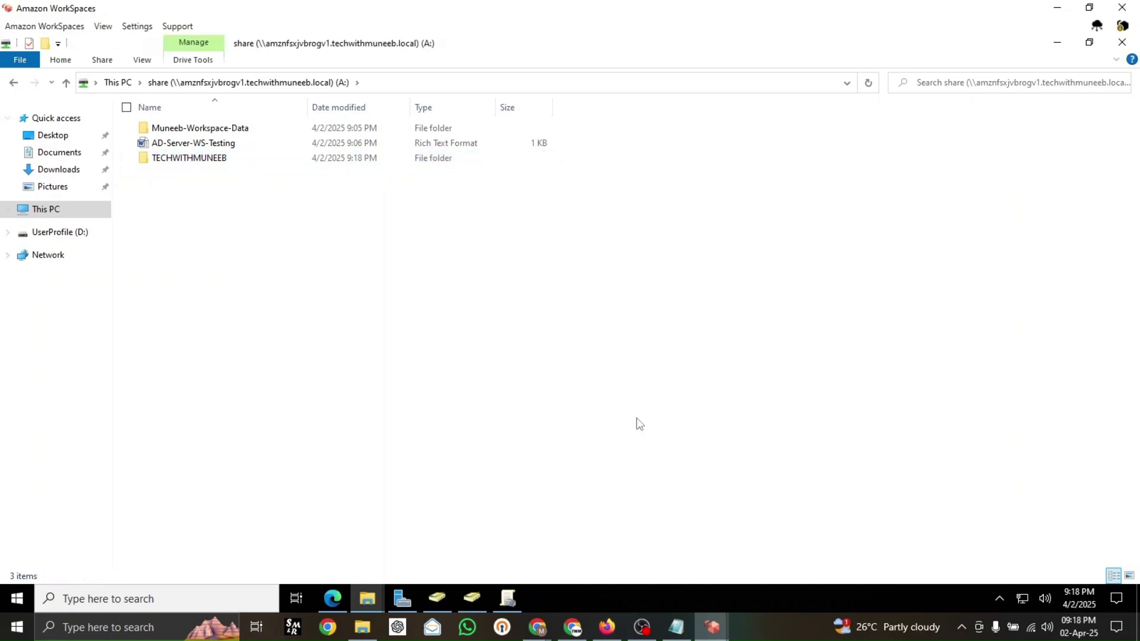
Step: Return to the first WorkSpaces desktop, open the mapped M: drive, and enlarge its icons to check for the TECHWITHMUNEEB folder
mouse_move(716, 636)
click(650, 565)
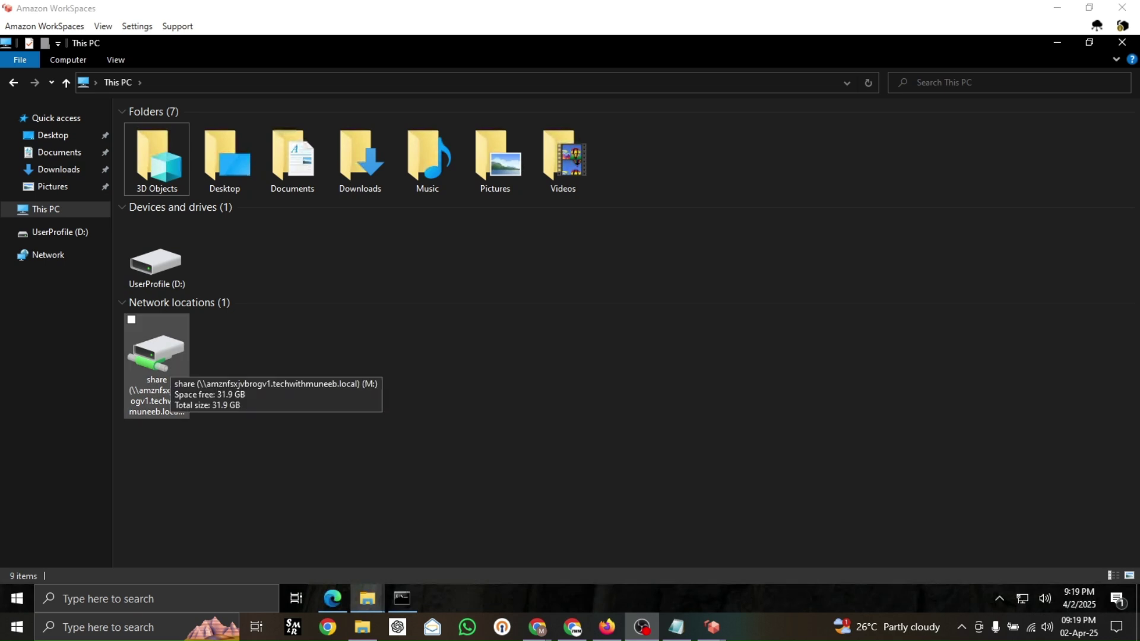
double_click(170, 364)
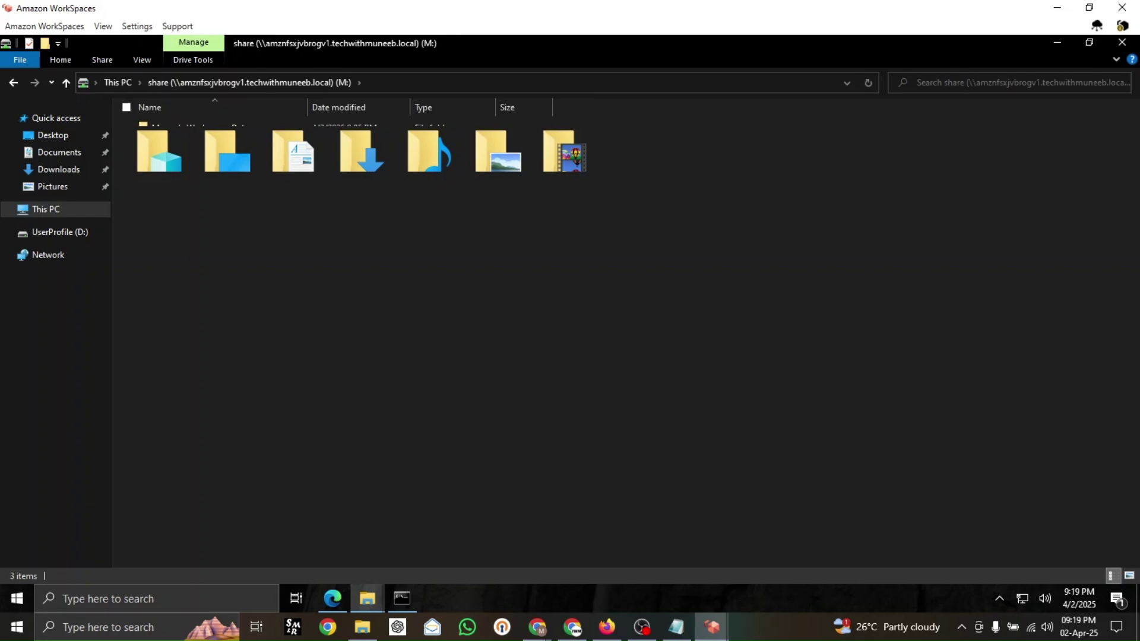
scroll(626, 332, up, 2)
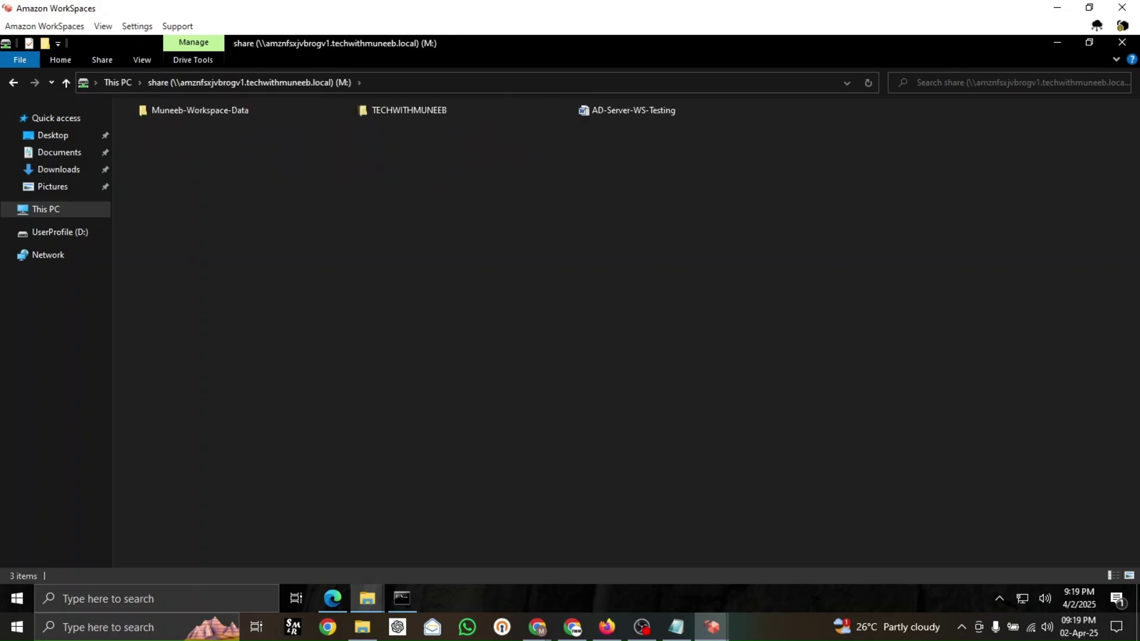
scroll(626, 333, up, 3)
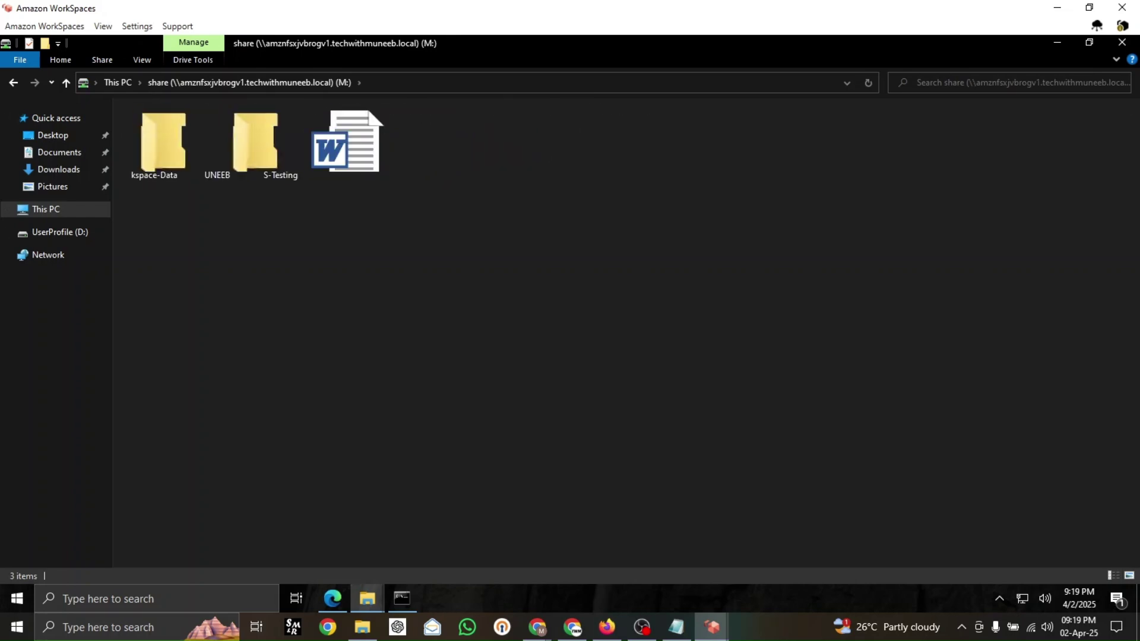
scroll(445, 453, up, 2)
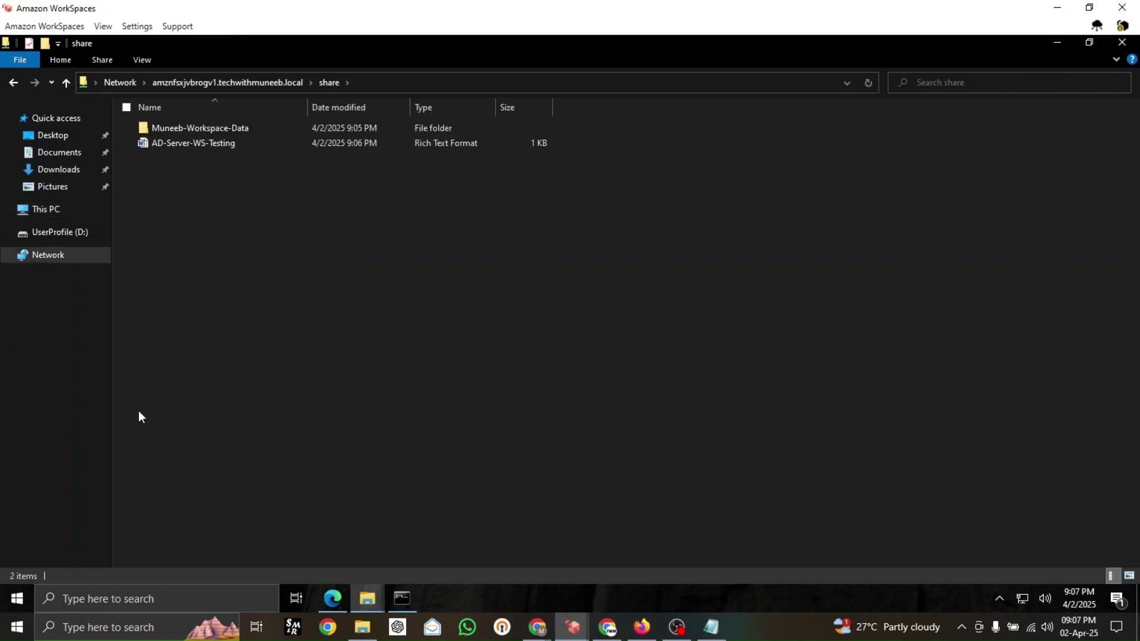
Step: Switch to the second WorkSpaces desktop to compare the contents of its share folder
click(586, 625)
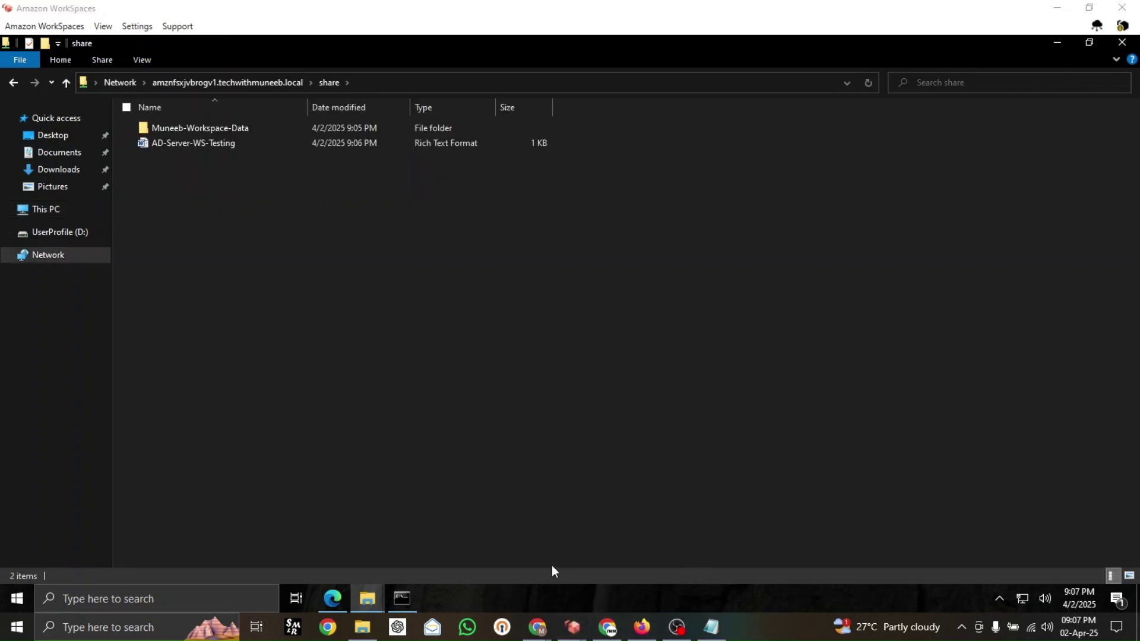
mouse_move(561, 623)
click(619, 582)
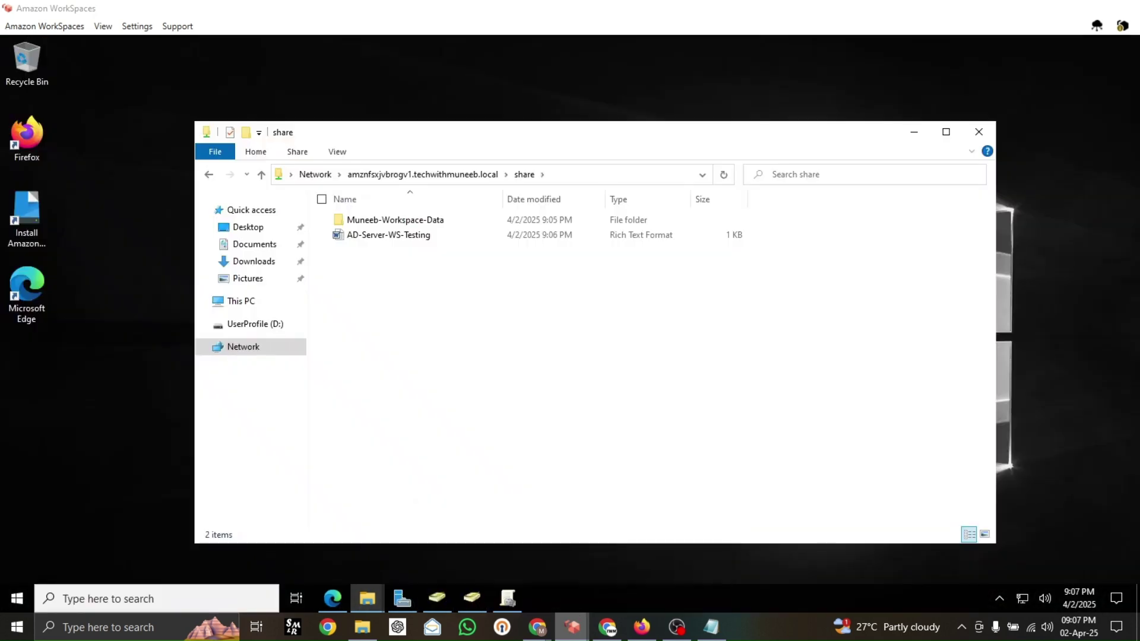